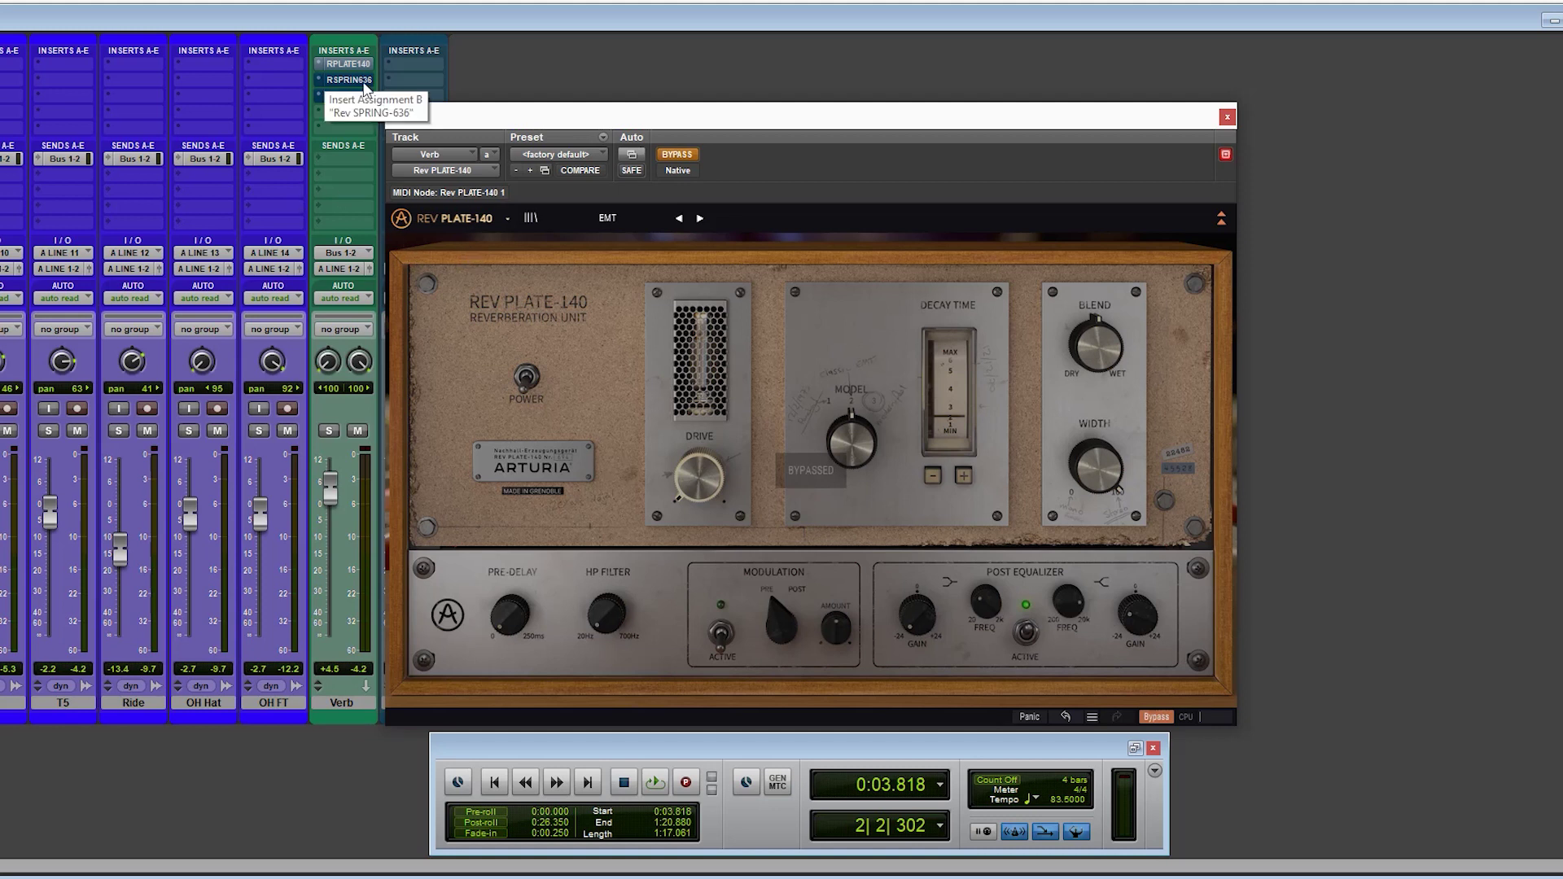
View the Verb track's Rev SPRING-636, Rev INTENSITY and Rev PLATE-140 inserts, and play the mix with the plate reverb bypassed
{"action": "left_click", "coordinate": [363, 81]}
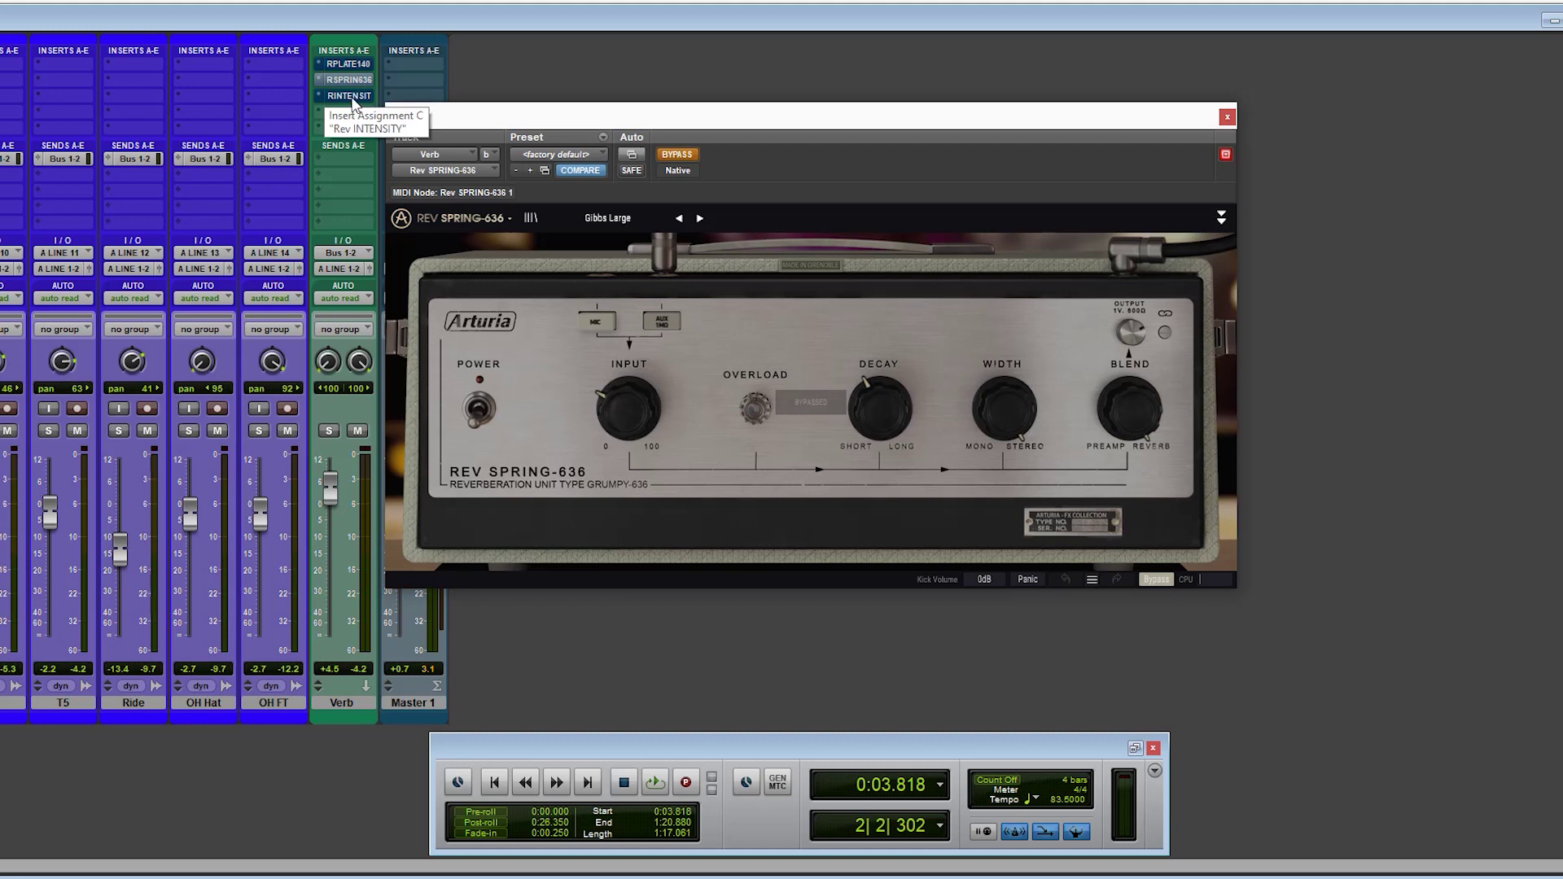
{"action": "left_click", "coordinate": [350, 97]}
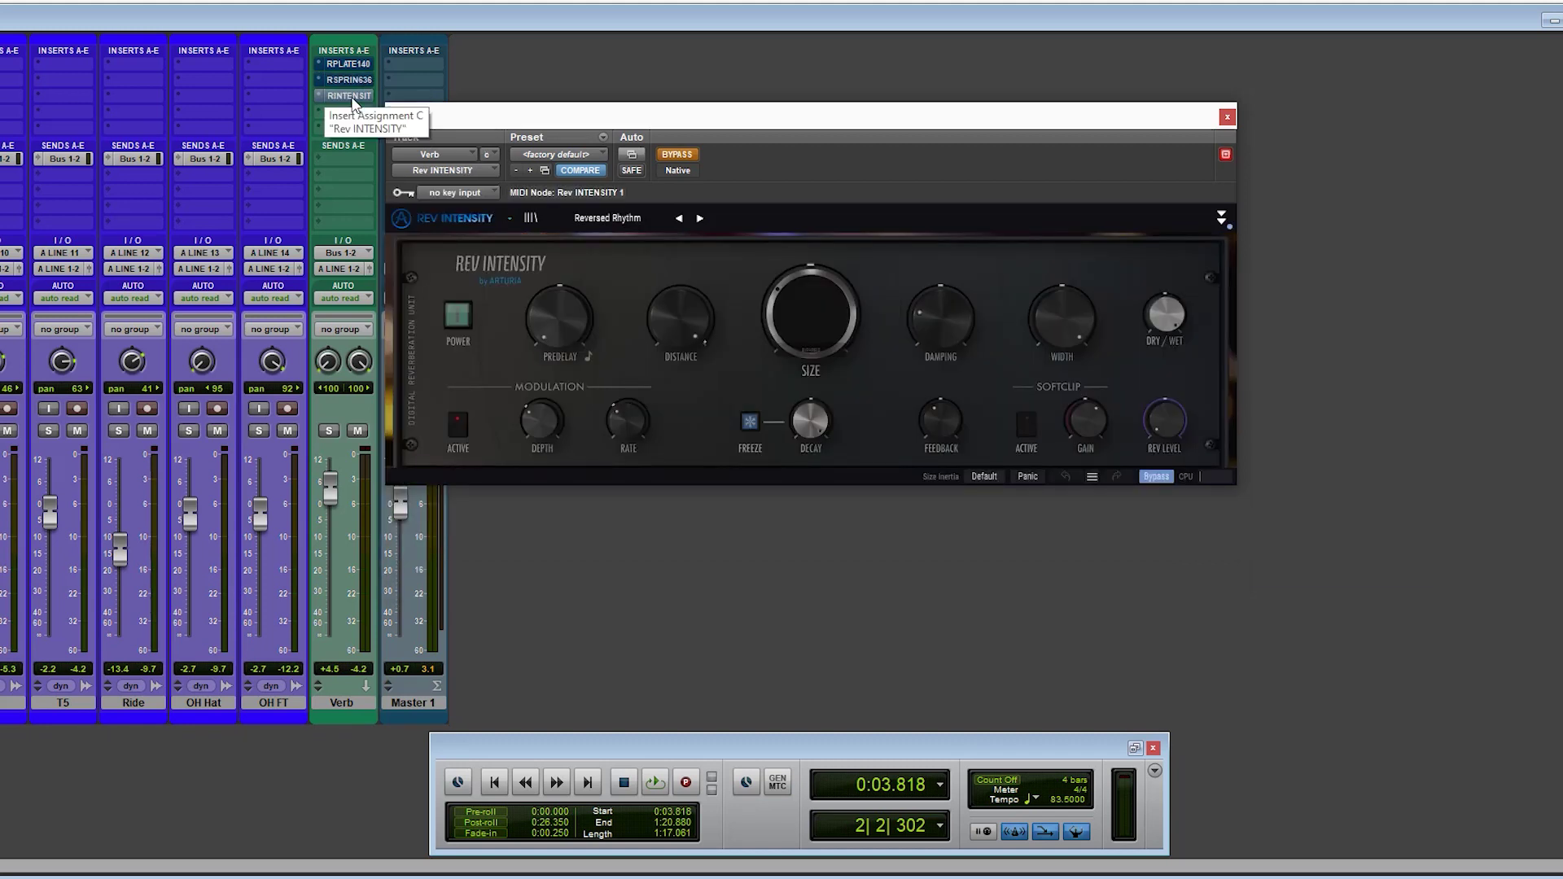
{"action": "left_click", "coordinate": [348, 64]}
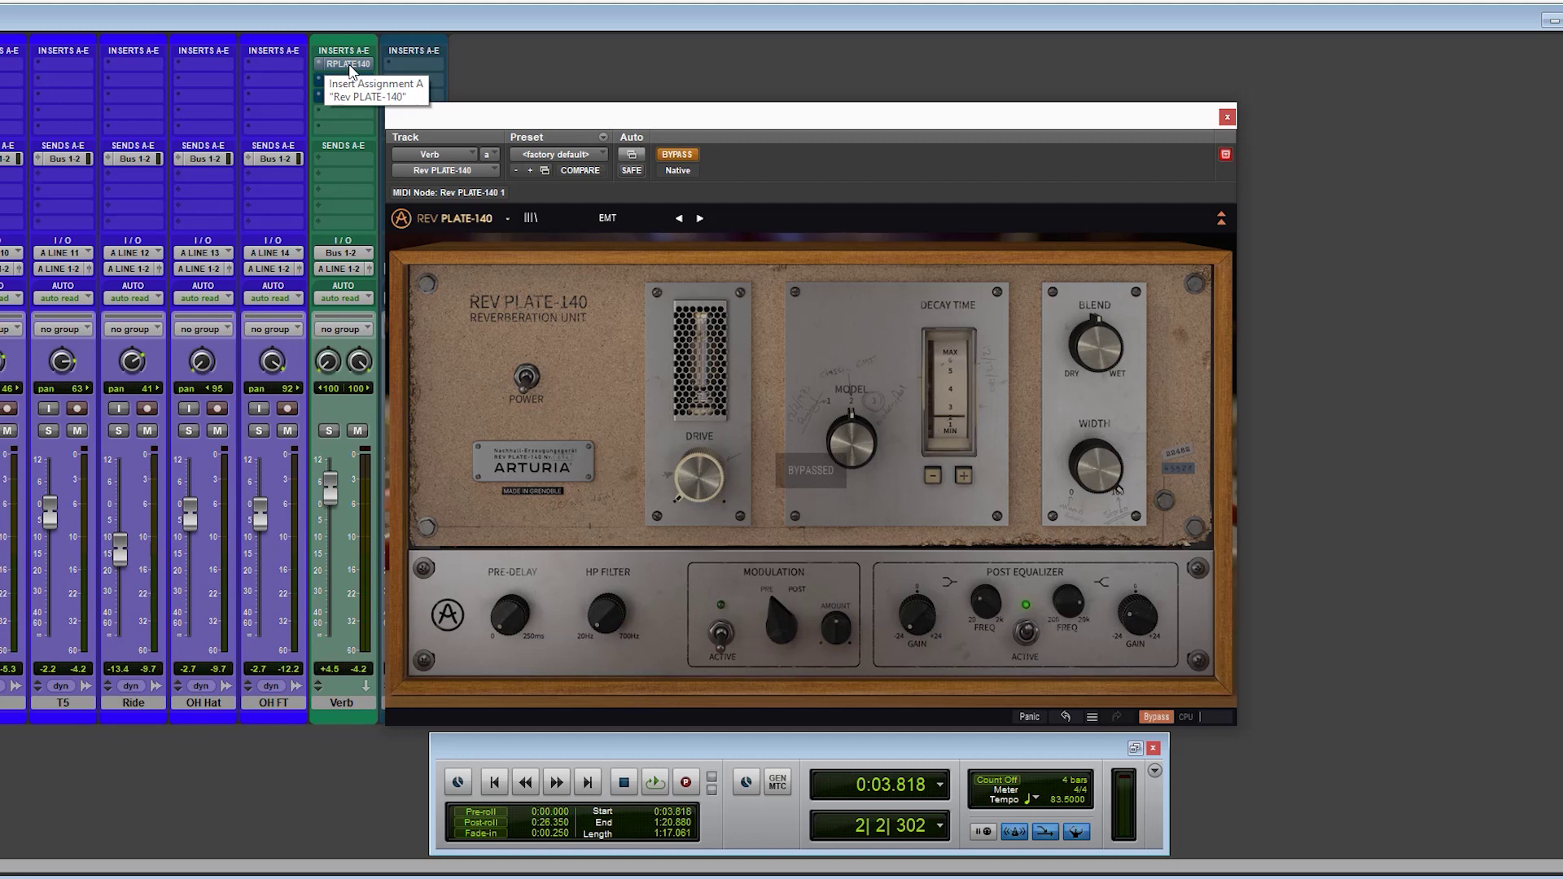
{"action": "key", "text": "space"}
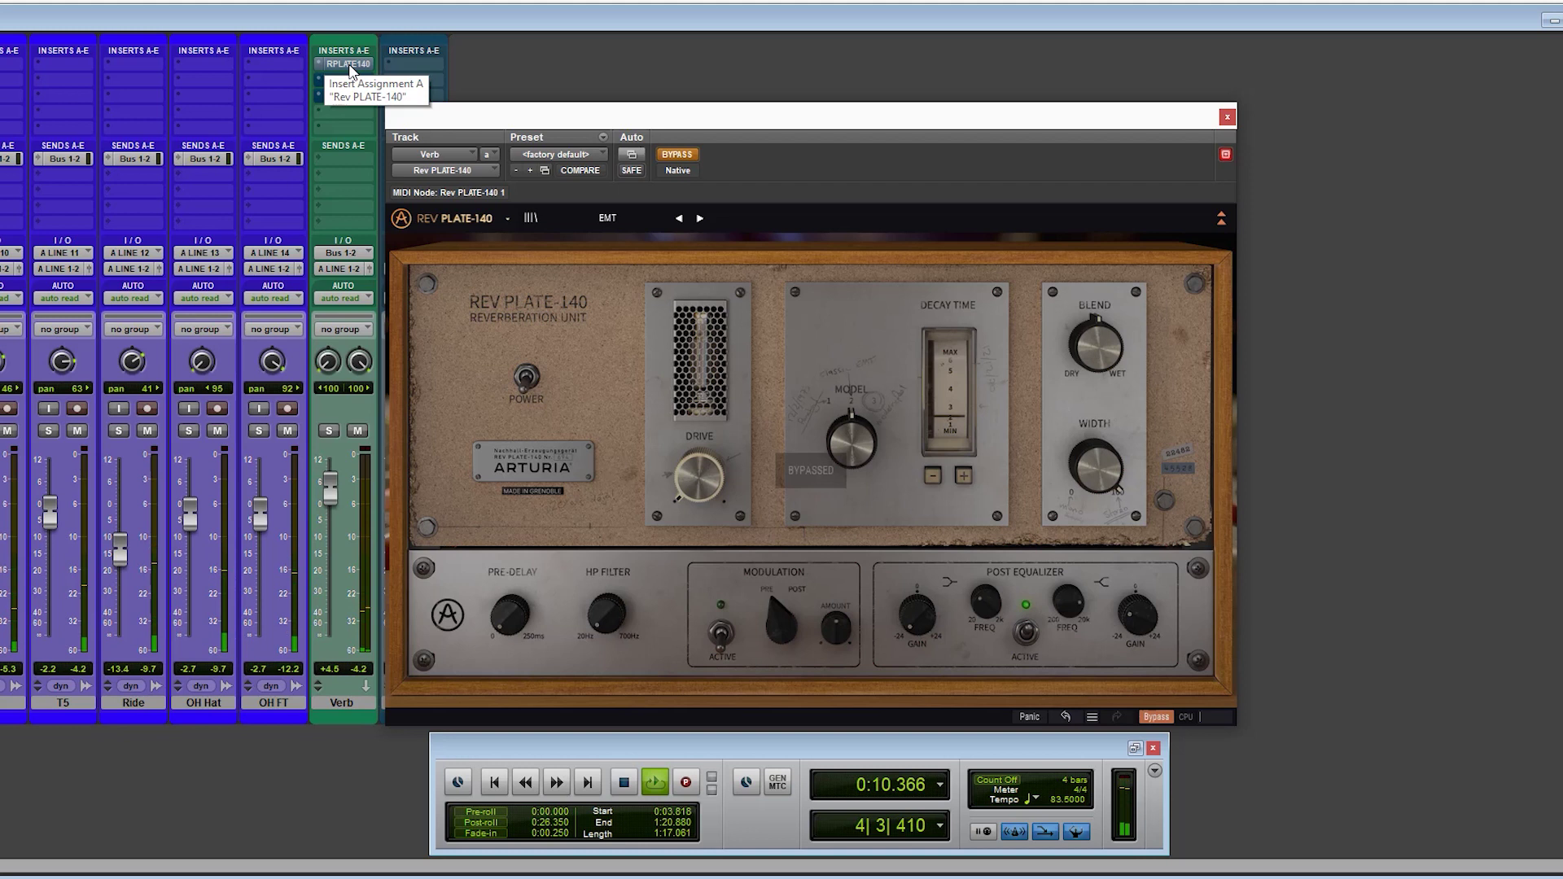
{"action": "key", "text": "space"}
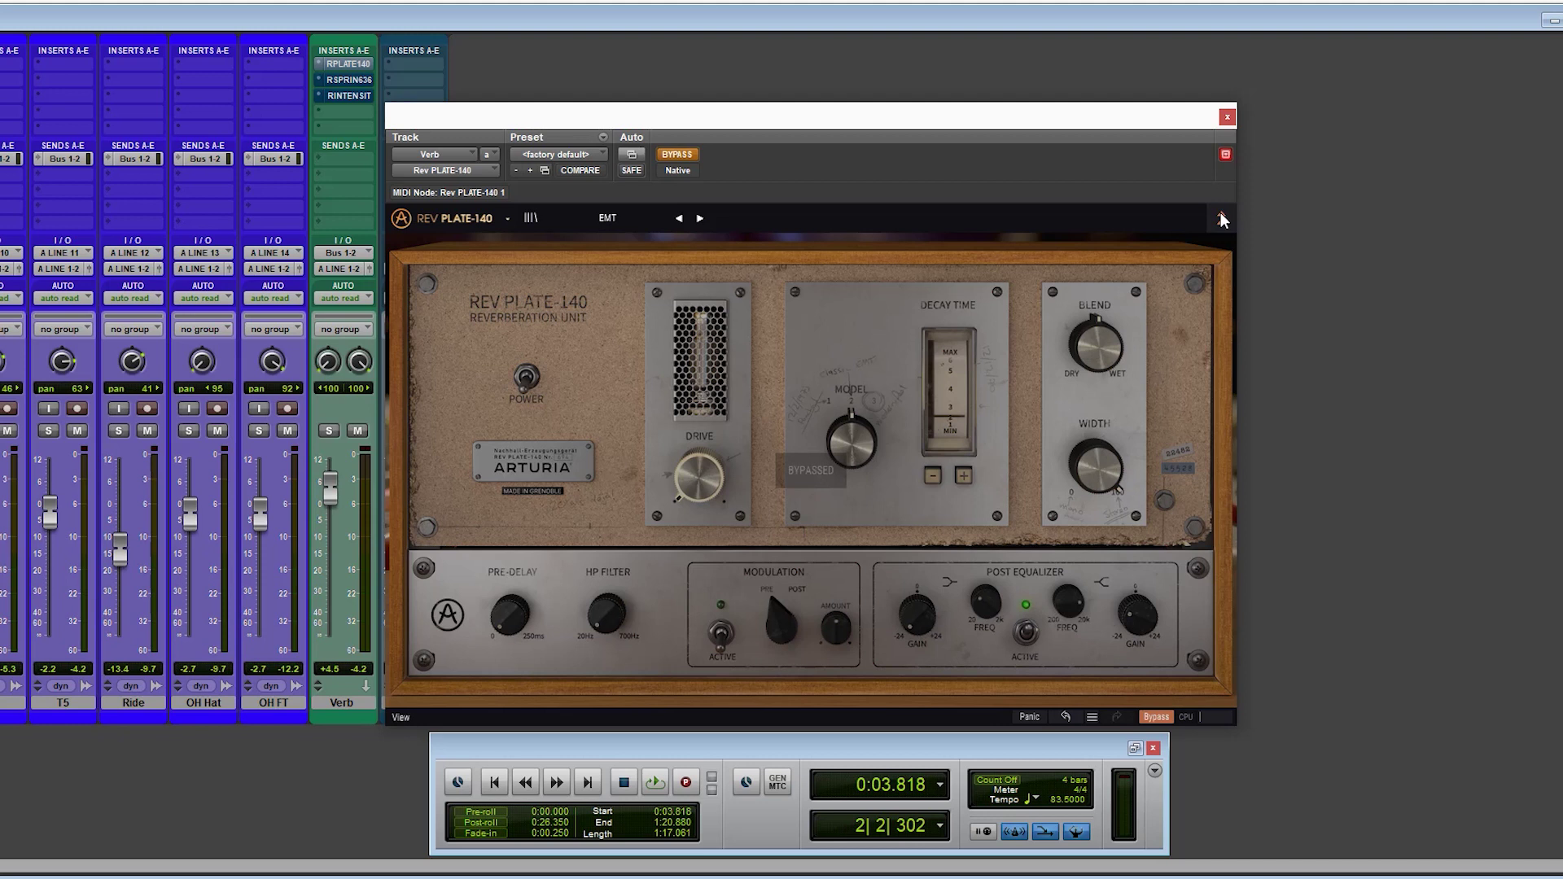
Take the Rev PLATE-140 out of bypass and play a passage of the mix through it
{"action": "left_click", "coordinate": [677, 155]}
{"action": "key", "text": "space"}
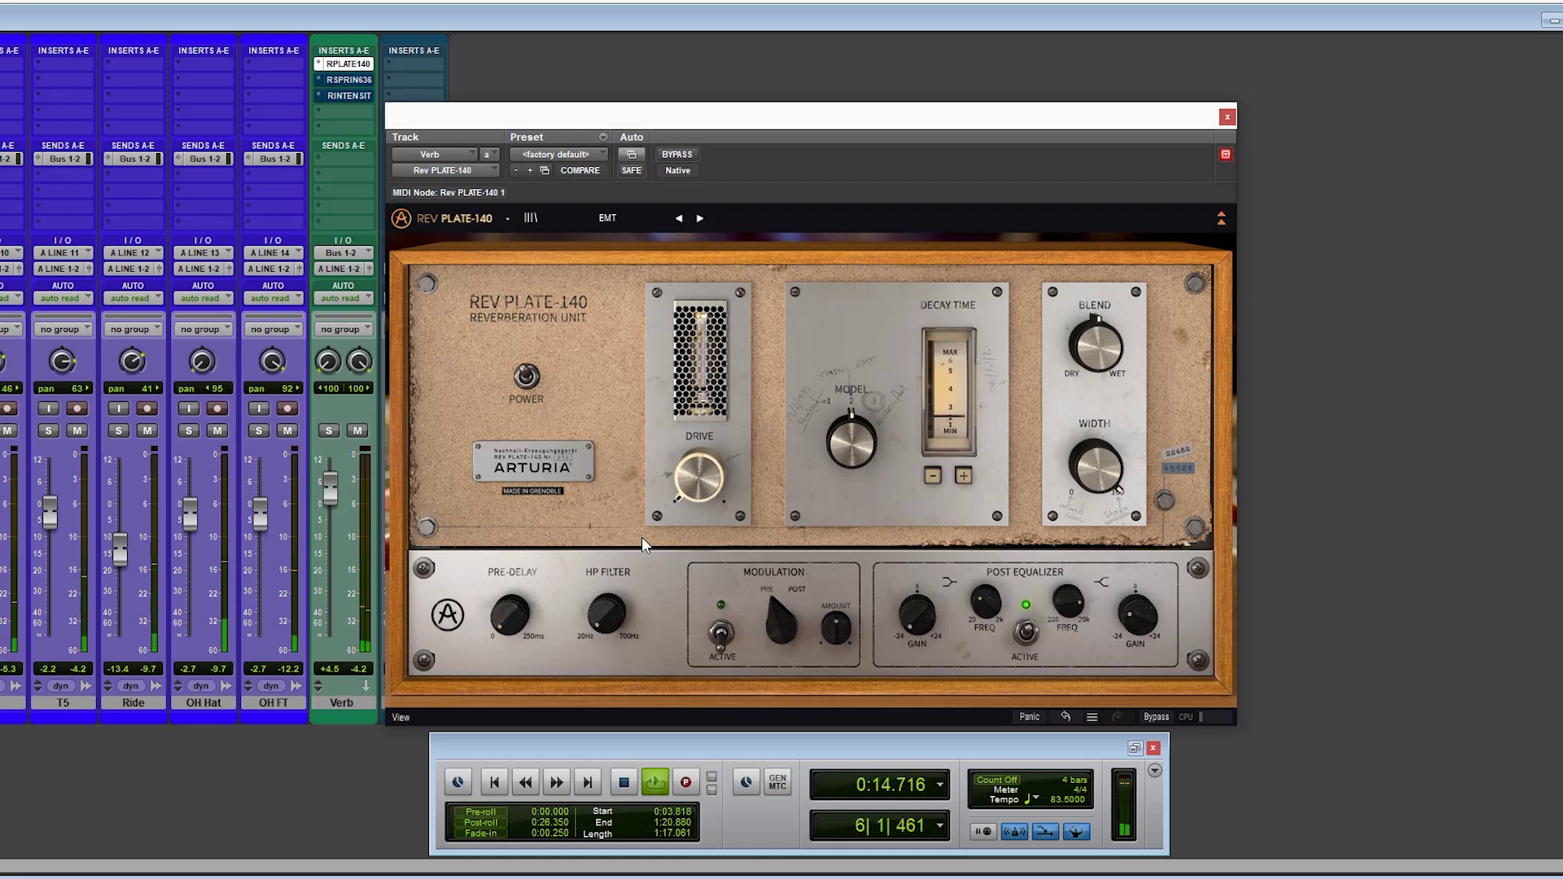
{"action": "key", "text": "space"}
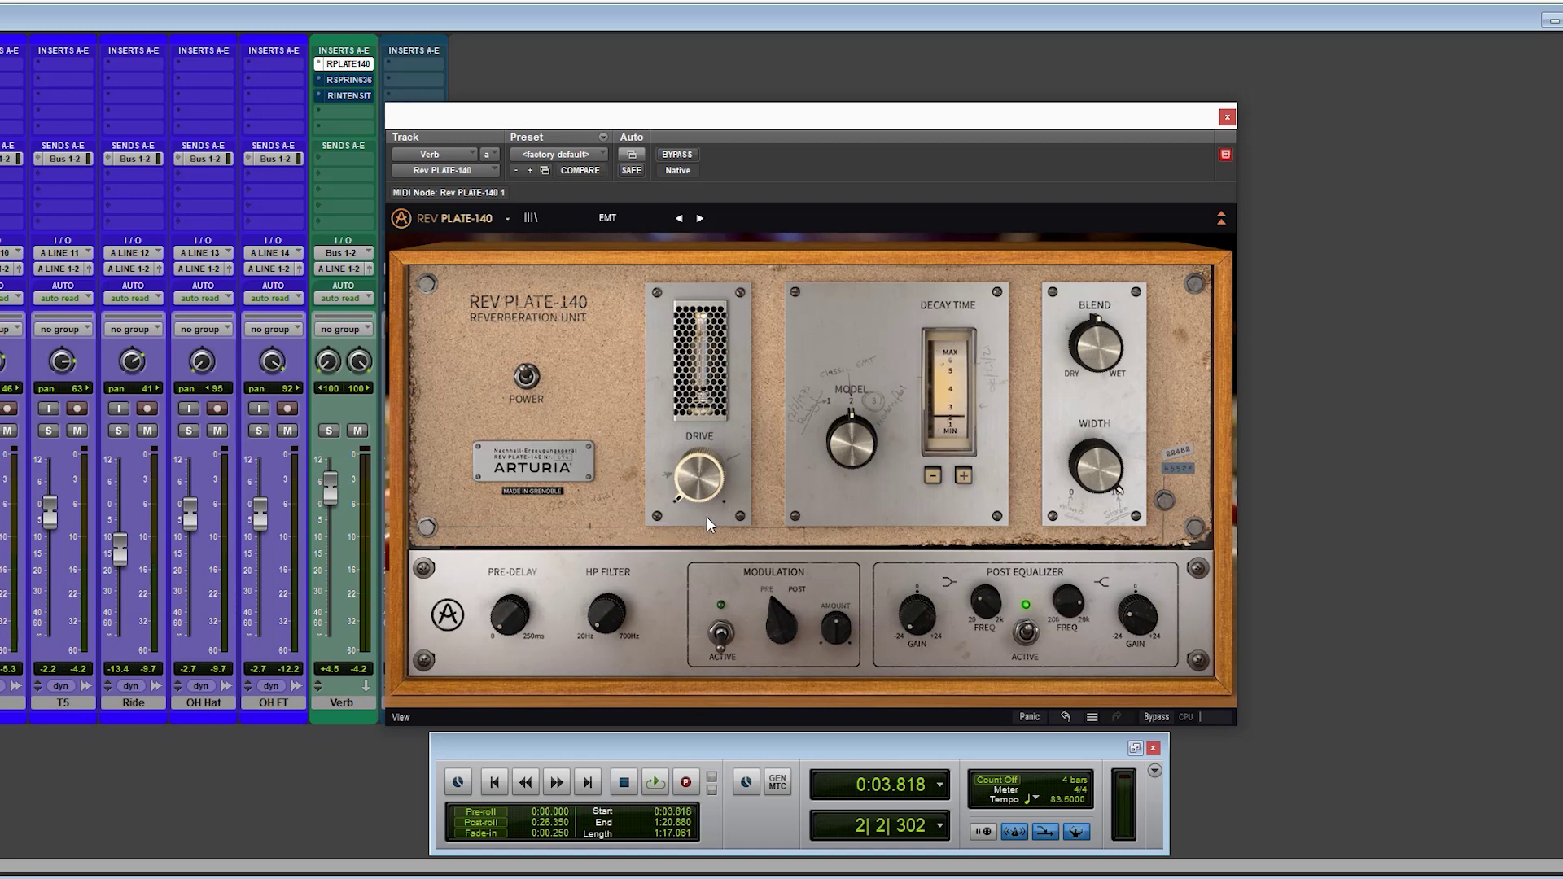
While the mix plays, raise the plate reverb's Drive to about -20.7 dB and try its Model selector
{"action": "key", "text": "space"}
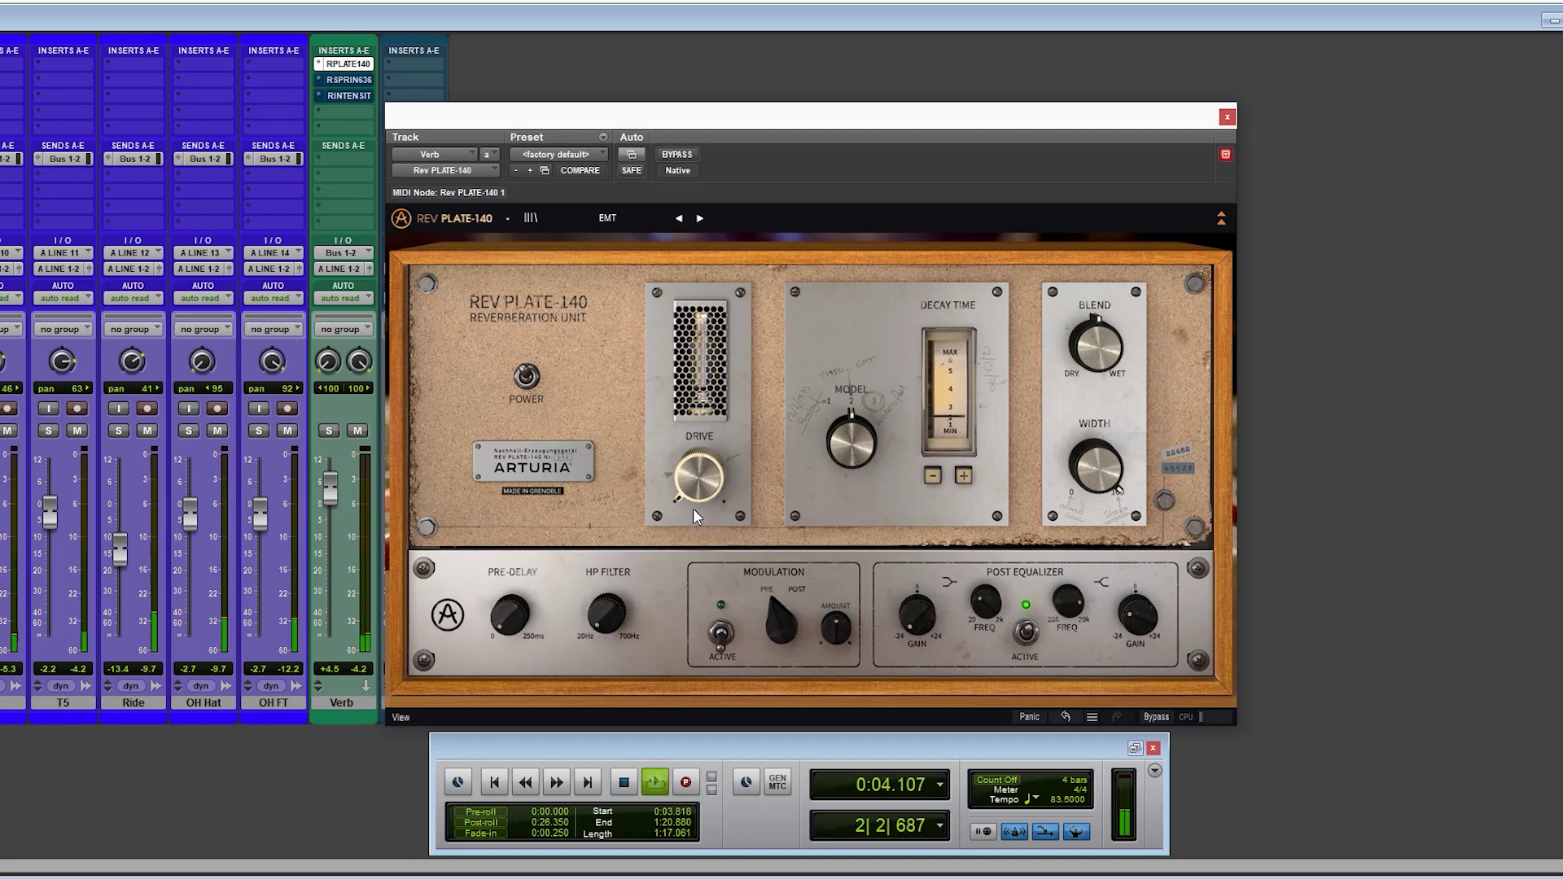
{"action": "mouse_move", "coordinate": [694, 494]}
{"action": "left_click_drag", "start_coordinate": [694, 494], "coordinate": [664, 359]}
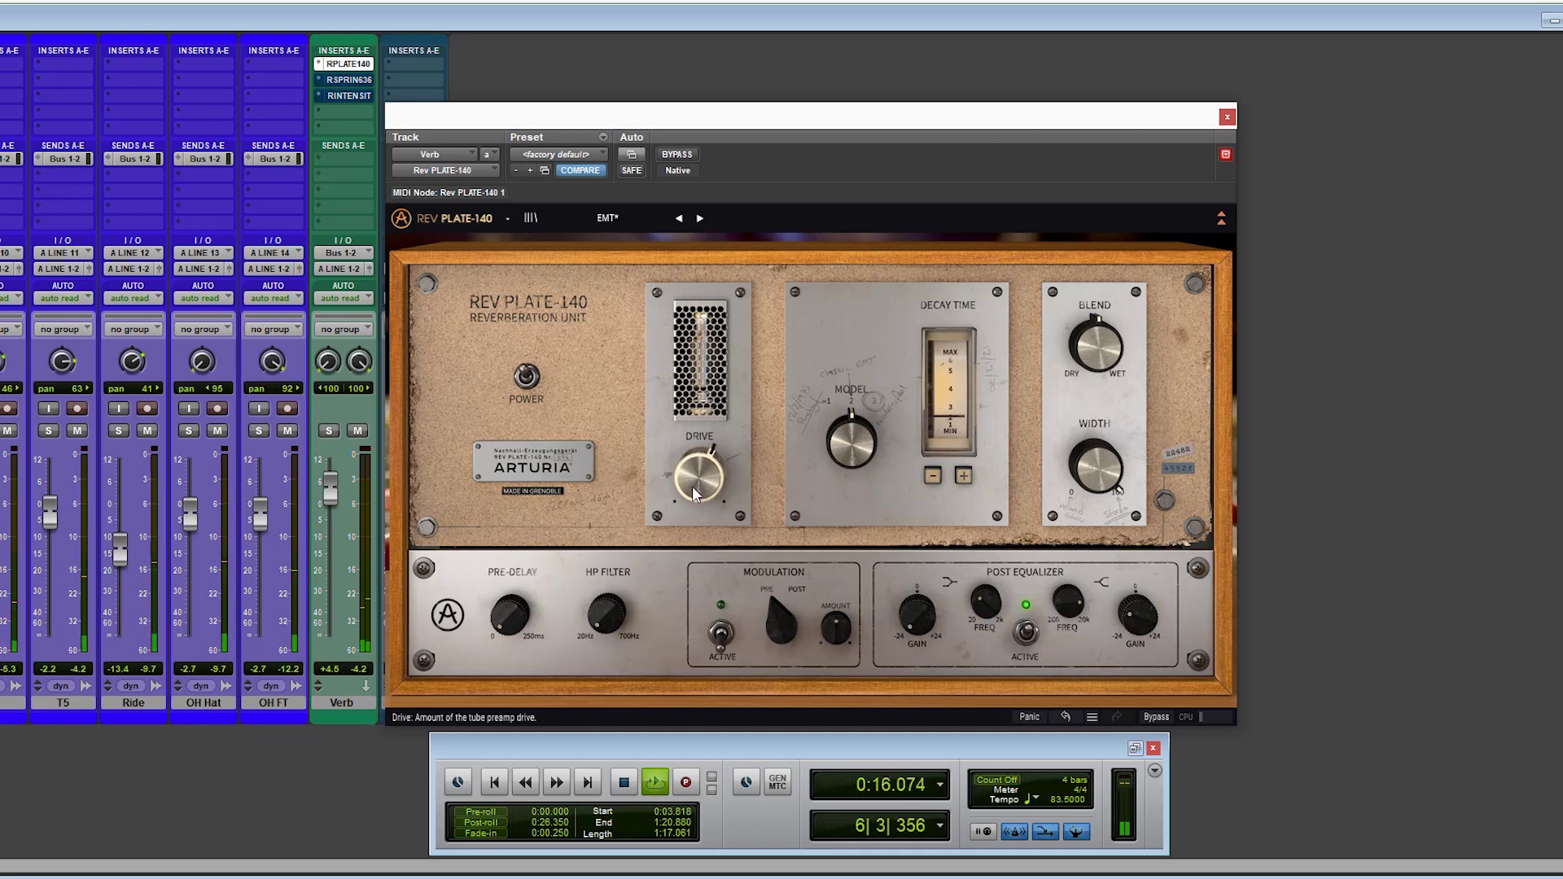
{"action": "mouse_move", "coordinate": [865, 446]}
{"action": "left_mouse_down"}
{"action": "mouse_move", "coordinate": [842, 375]}
{"action": "mouse_move", "coordinate": [854, 470]}
{"action": "mouse_move", "coordinate": [861, 444]}
{"action": "left_mouse_up"}
Try a longer Decay Time on the plate reverb, then bring it back down to about 2 seconds
{"action": "left_click", "coordinate": [961, 479]}
{"action": "left_click", "coordinate": [964, 480]}
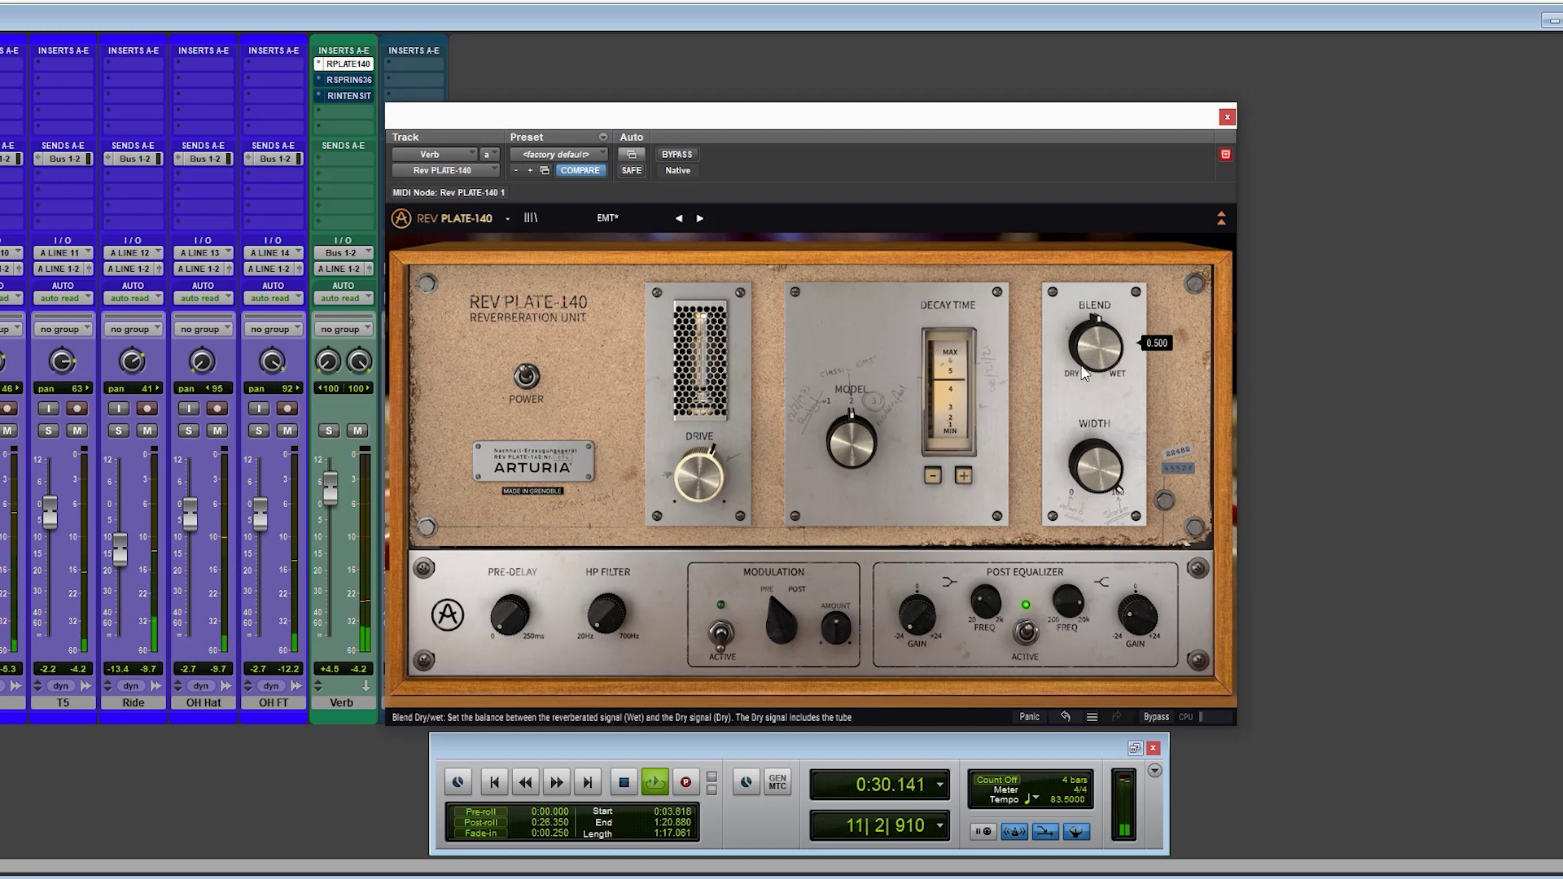
{"action": "left_click", "coordinate": [932, 476]}
{"action": "left_click", "coordinate": [933, 476]}
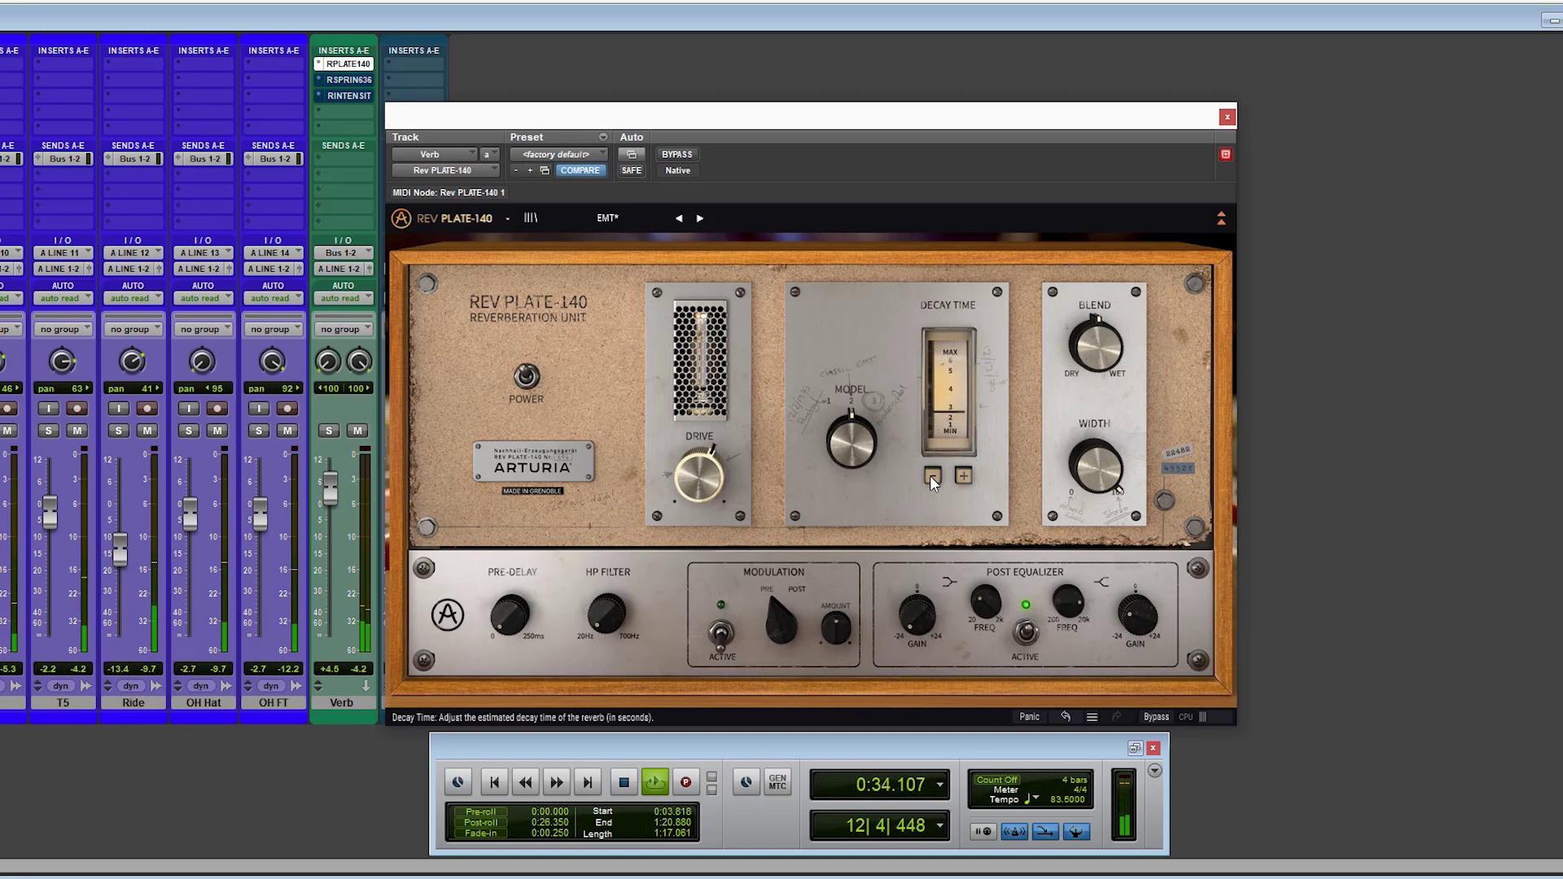
Set the plate reverb's Blend fully wet, reduce its stereo Width, and stop playback
{"action": "left_click_drag", "start_coordinate": [1095, 350], "coordinate": [1087, 195]}
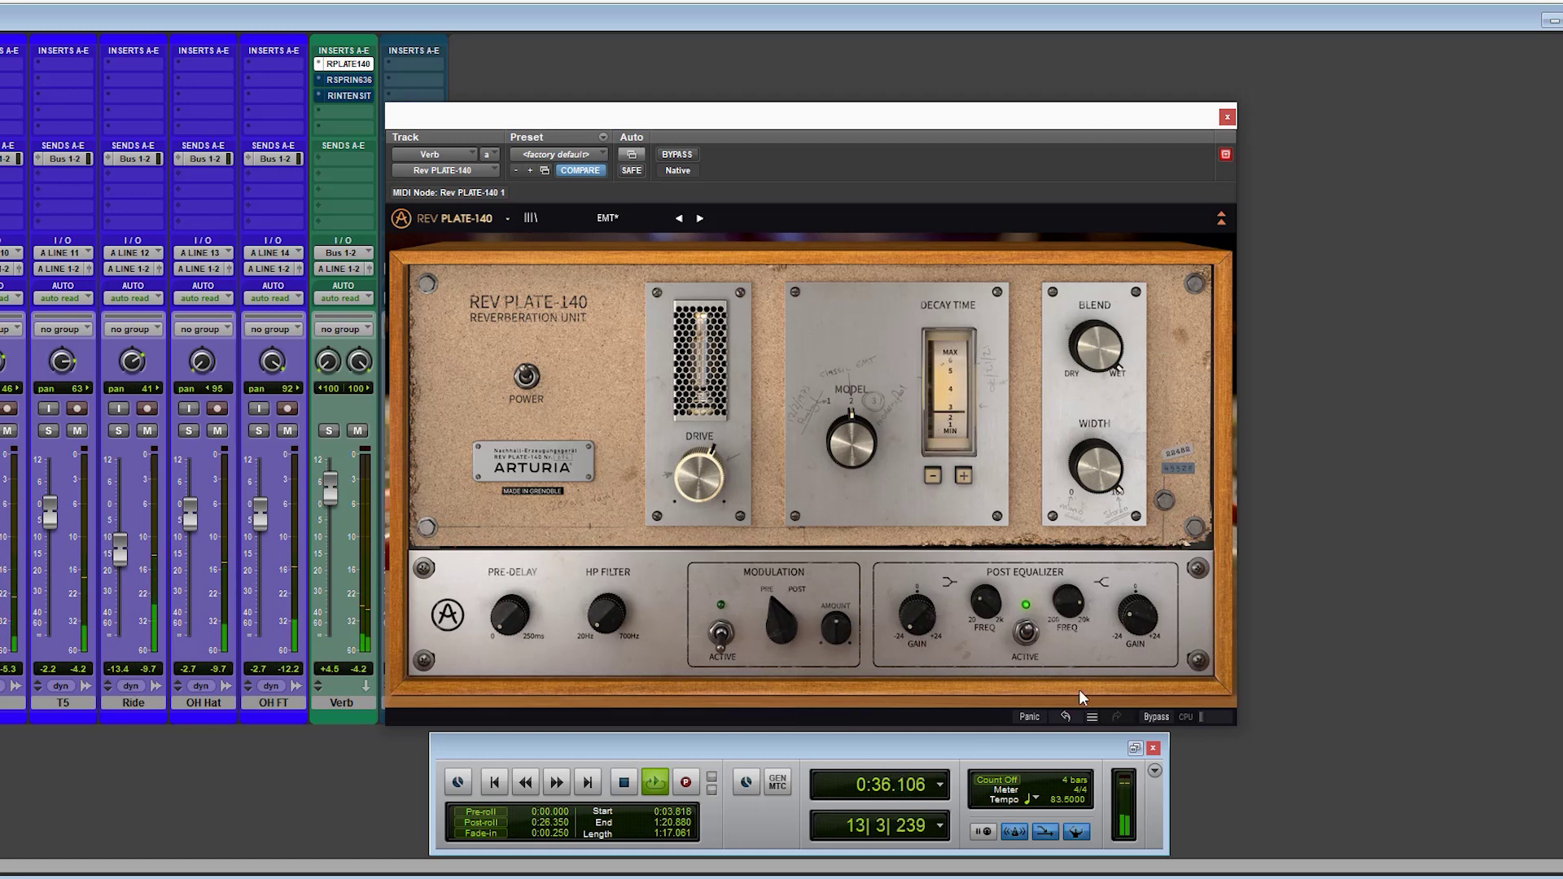
{"action": "mouse_move", "coordinate": [1095, 476]}
{"action": "left_mouse_down"}
{"action": "mouse_move", "coordinate": [1070, 769]}
{"action": "mouse_move", "coordinate": [1091, 444]}
{"action": "mouse_move", "coordinate": [1099, 456]}
{"action": "left_mouse_up"}
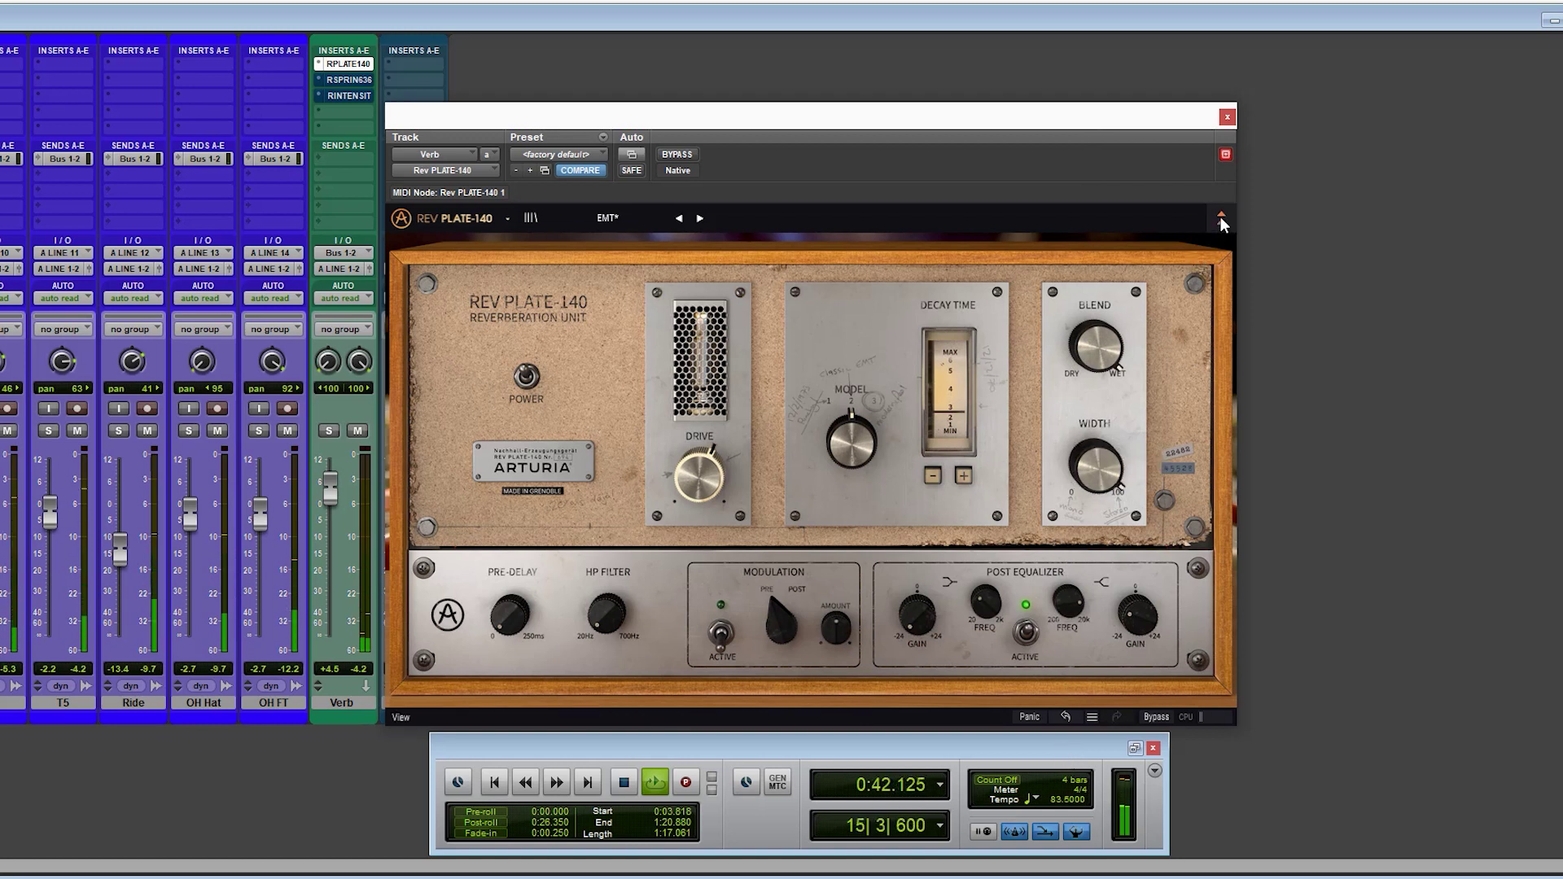
{"action": "key", "text": "space"}
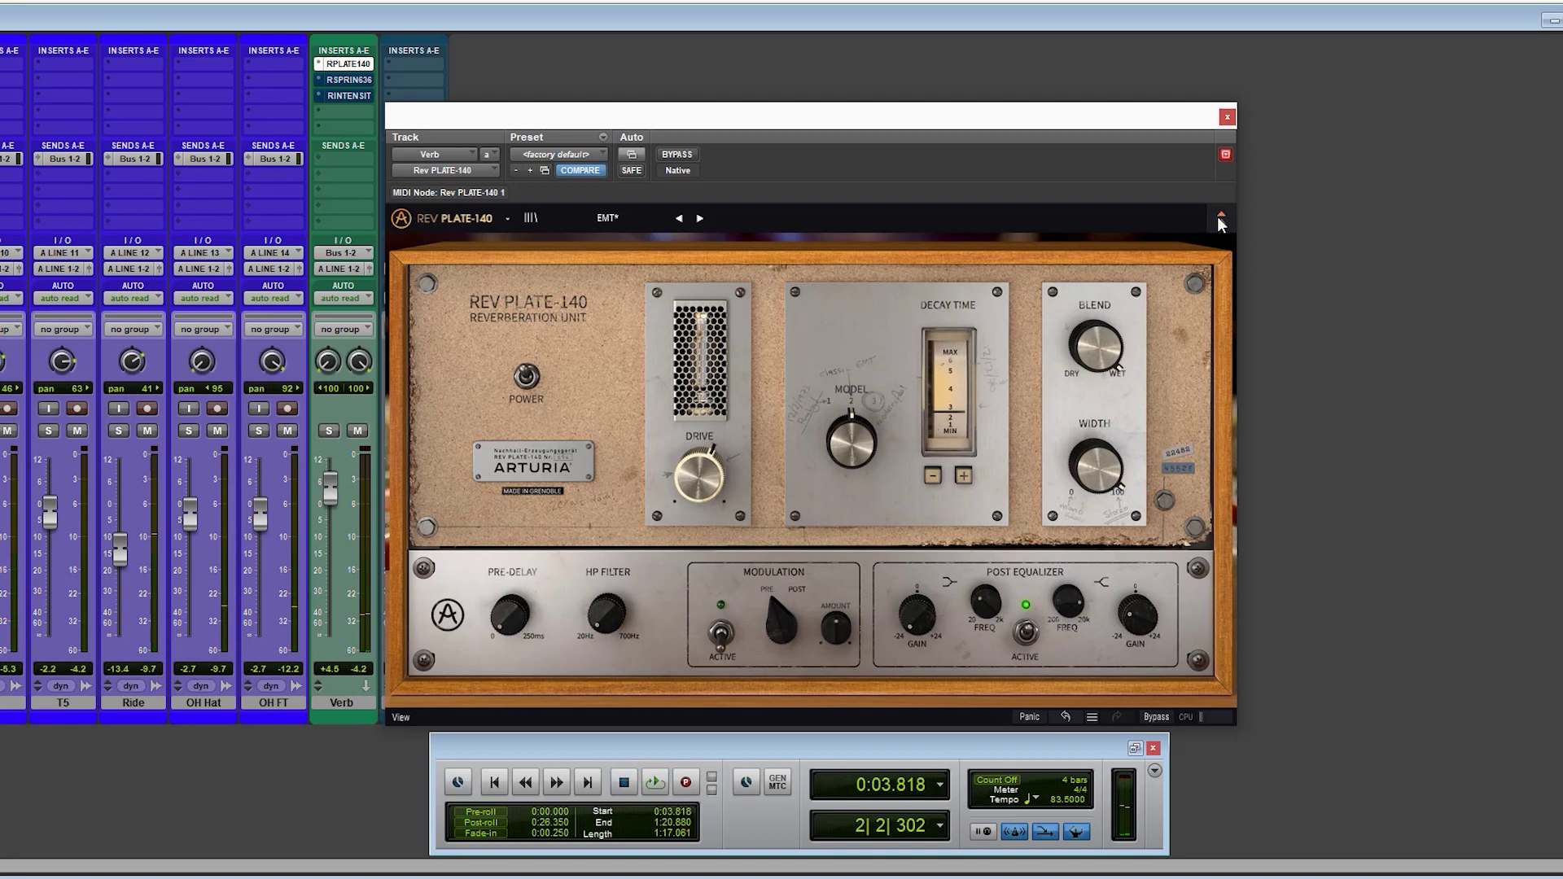
Collapse and reopen the plate reverb's extended controls, and try its Pre-Delay and HP Filter while the mix plays
{"action": "left_click", "coordinate": [1220, 217]}
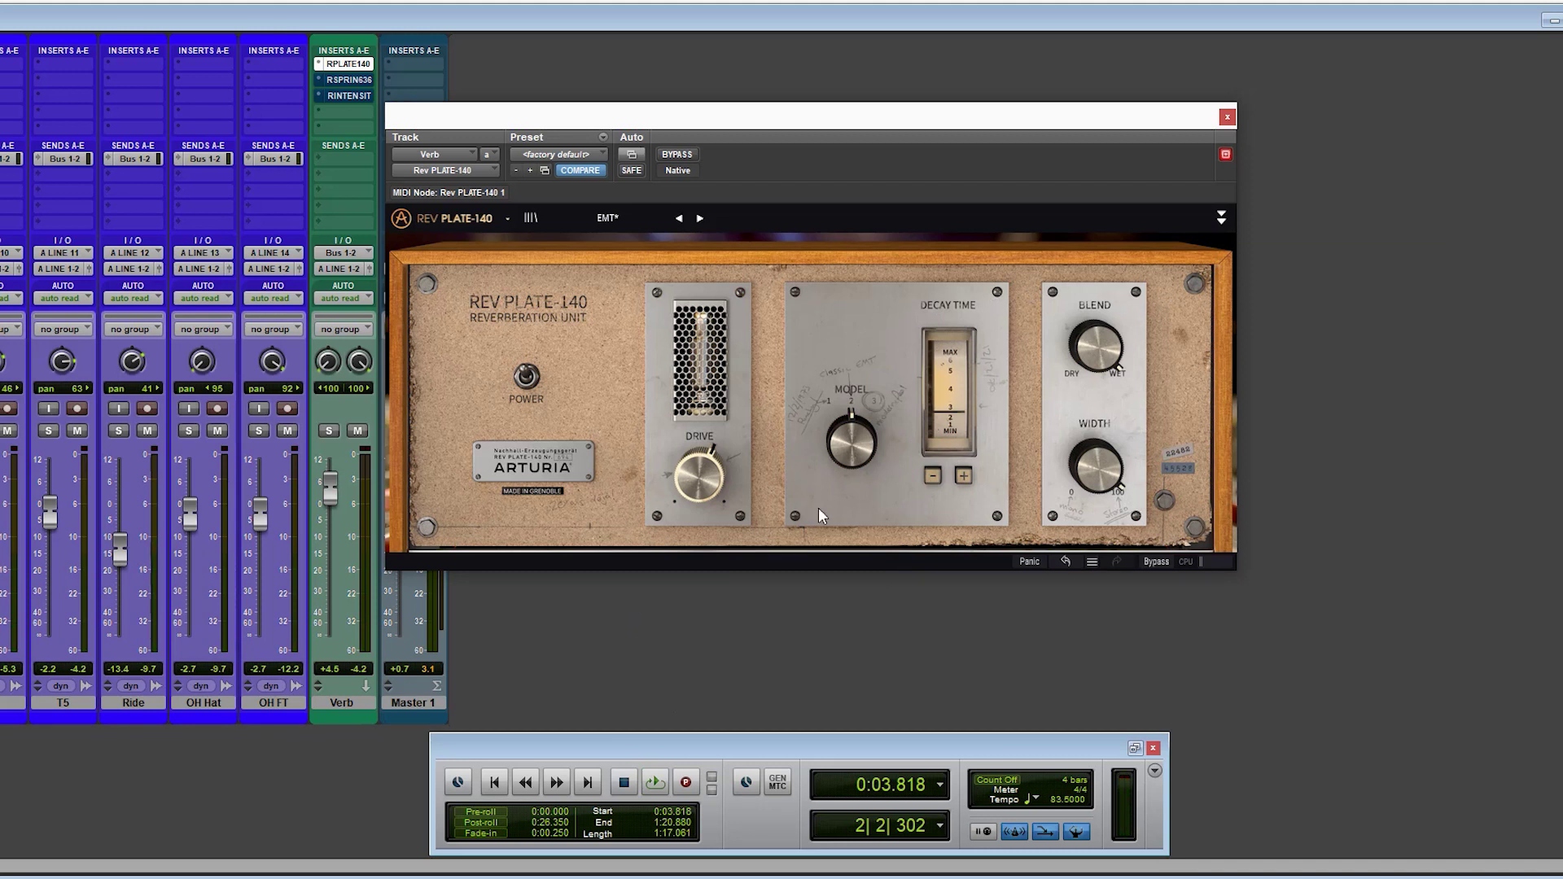
{"action": "left_click", "coordinate": [1221, 219]}
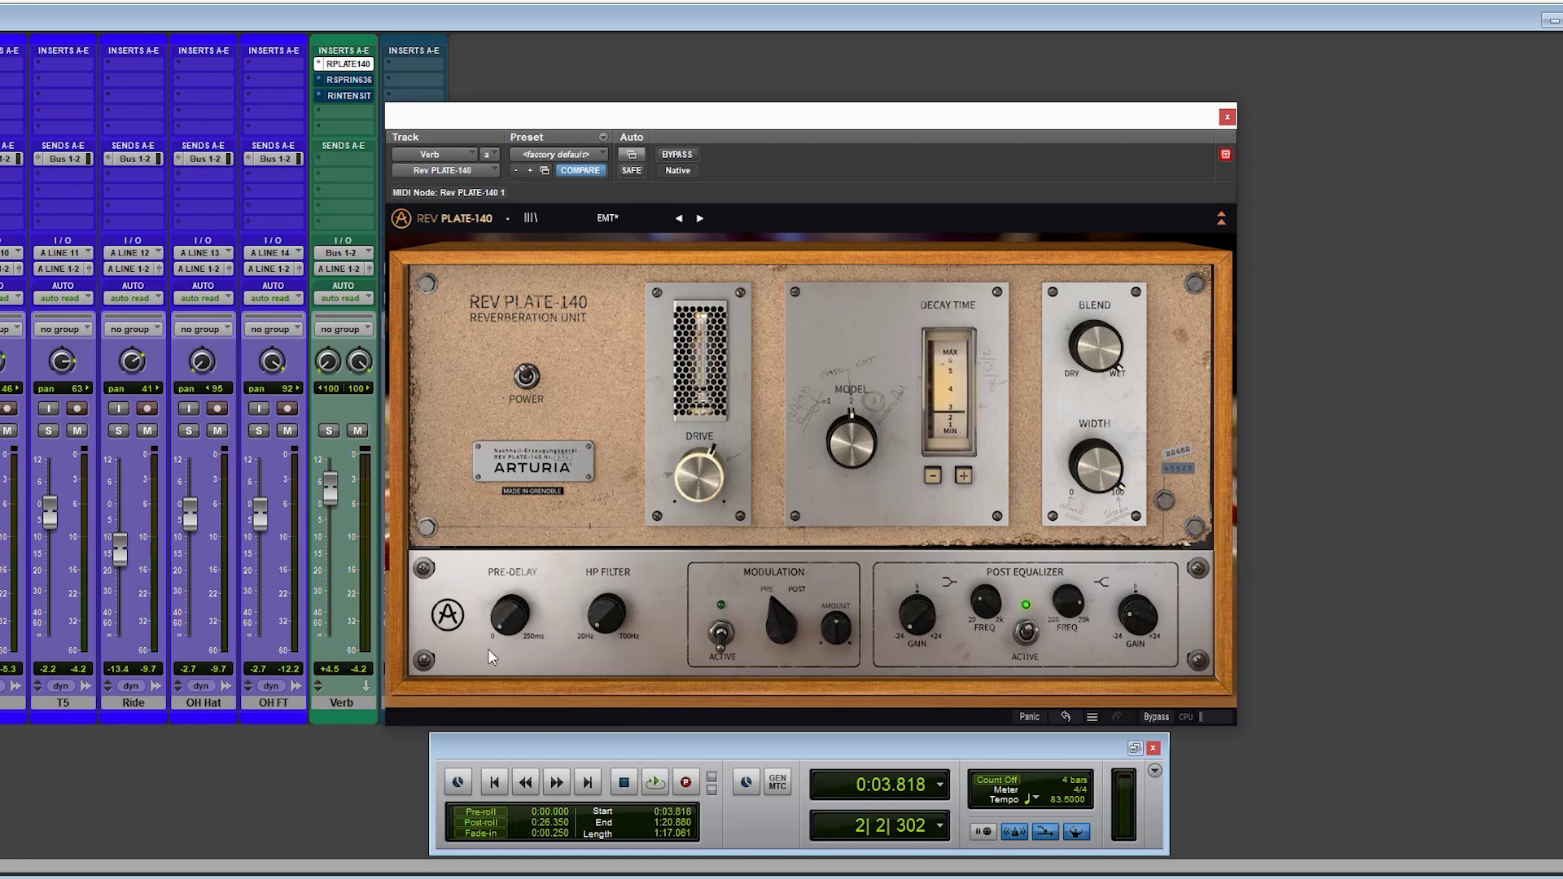
{"action": "mouse_move", "coordinate": [508, 629]}
{"action": "key", "text": "space"}
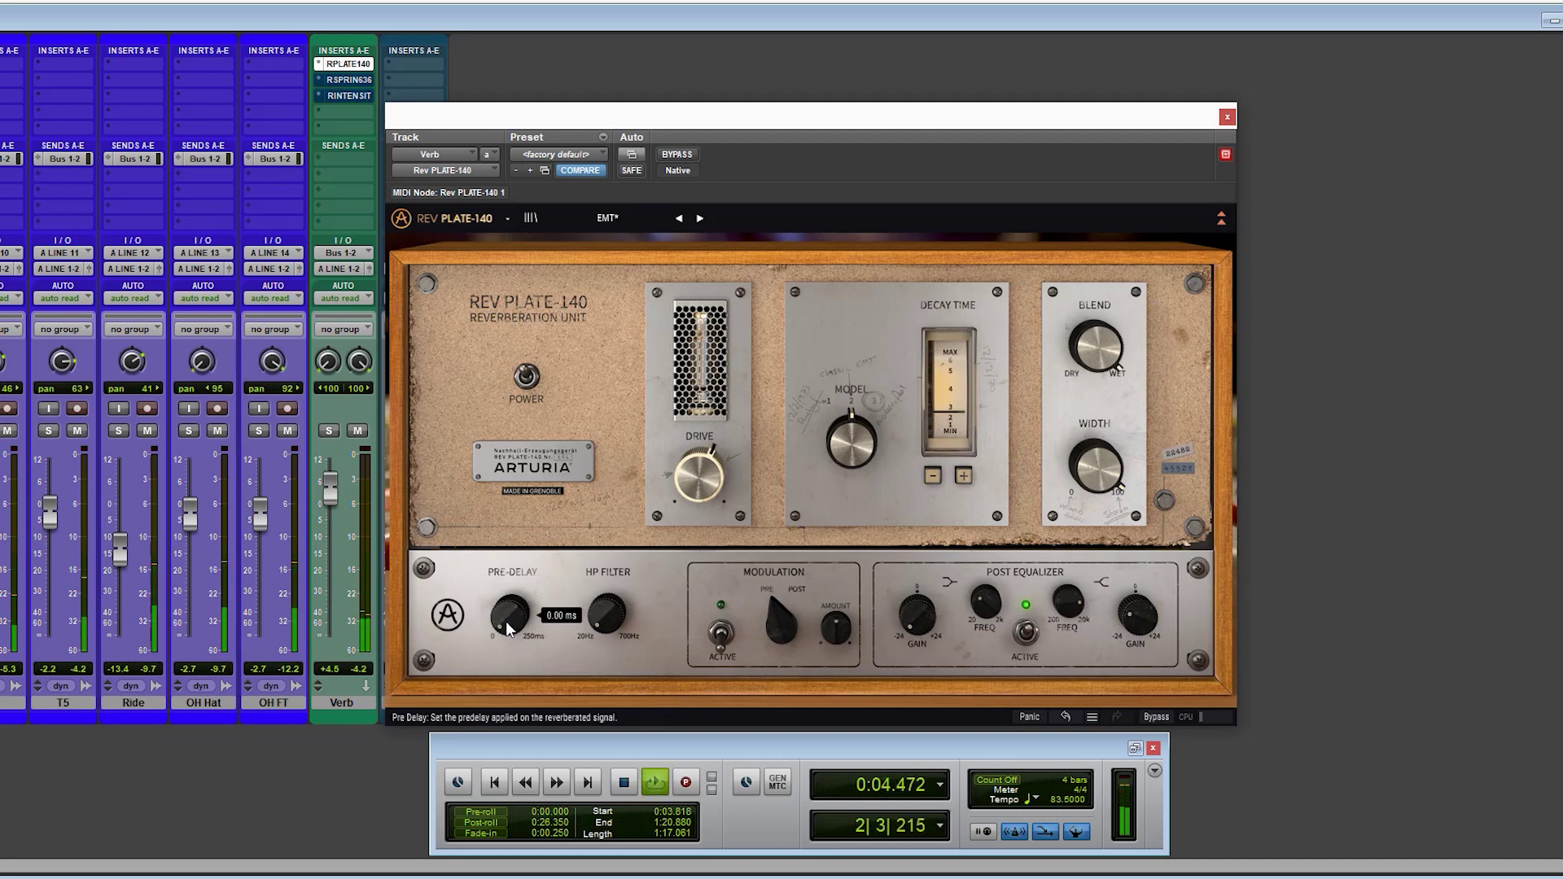
{"action": "left_click_drag", "start_coordinate": [508, 629], "coordinate": [483, 550]}
{"action": "left_click_drag", "start_coordinate": [608, 609], "coordinate": [607, 539]}
Activate the plate reverb's modulation, adjust its amount, and try the post equalizer's frequency and gain controls
{"action": "left_click", "coordinate": [721, 633]}
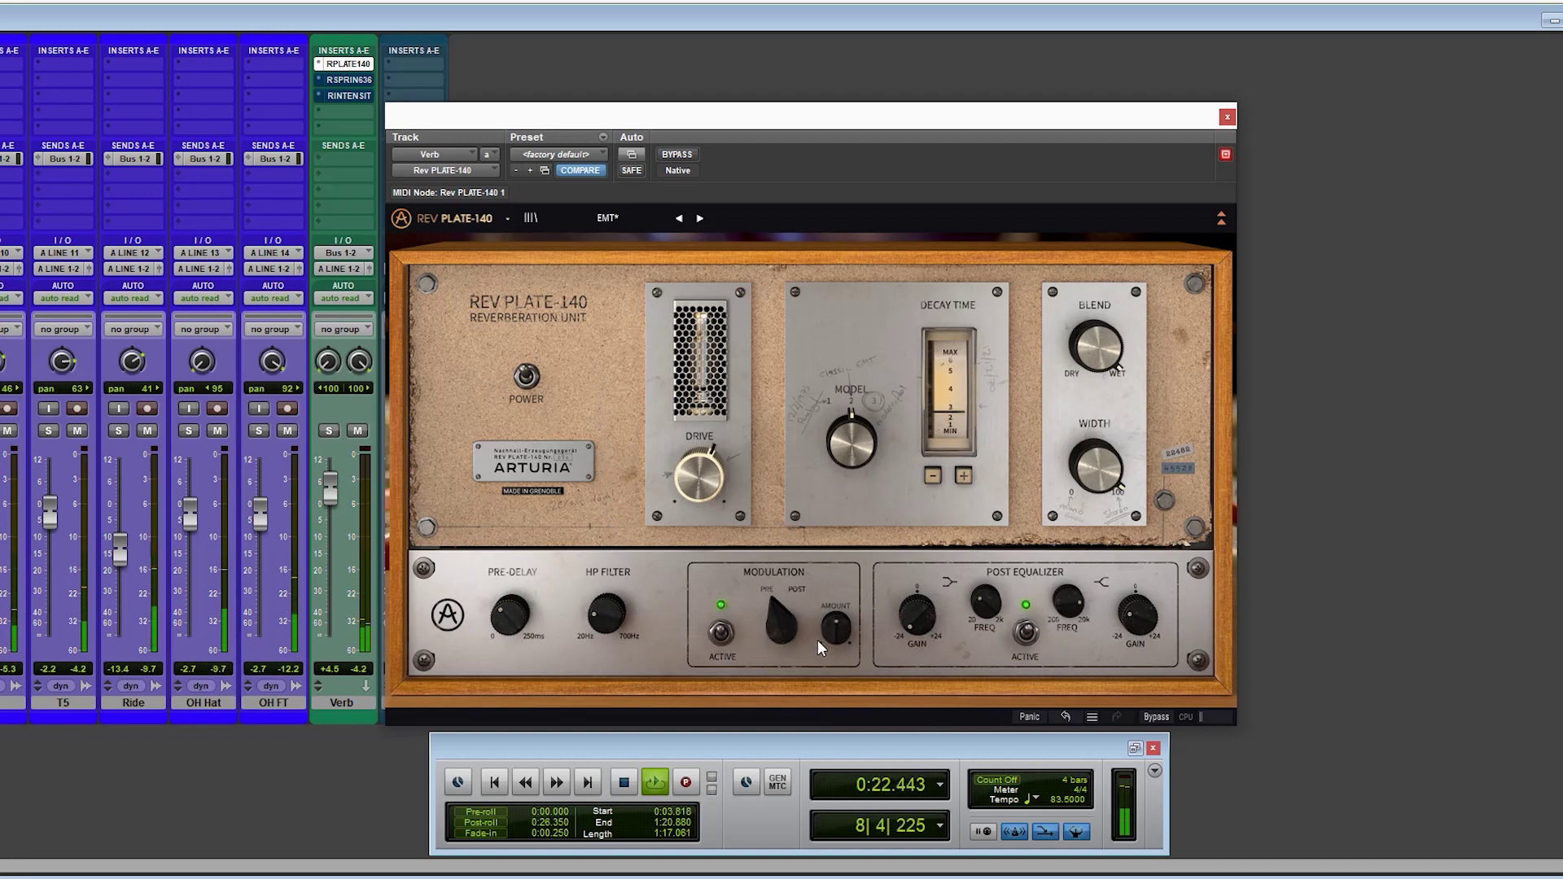
{"action": "left_click_drag", "start_coordinate": [833, 628], "coordinate": [833, 620]}
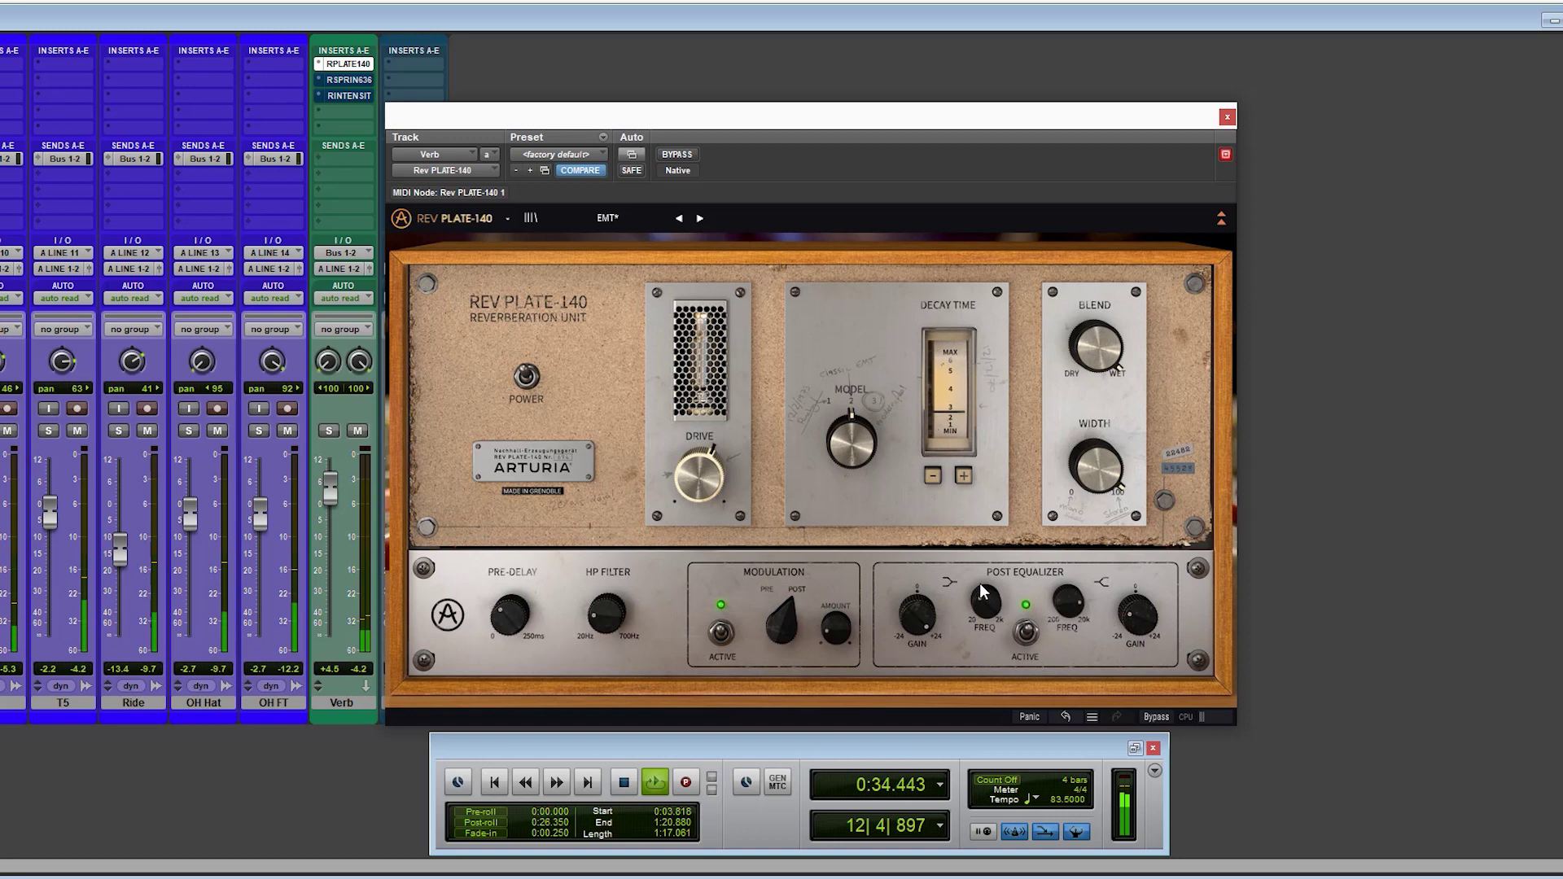
{"action": "left_click_drag", "start_coordinate": [979, 569], "coordinate": [971, 529]}
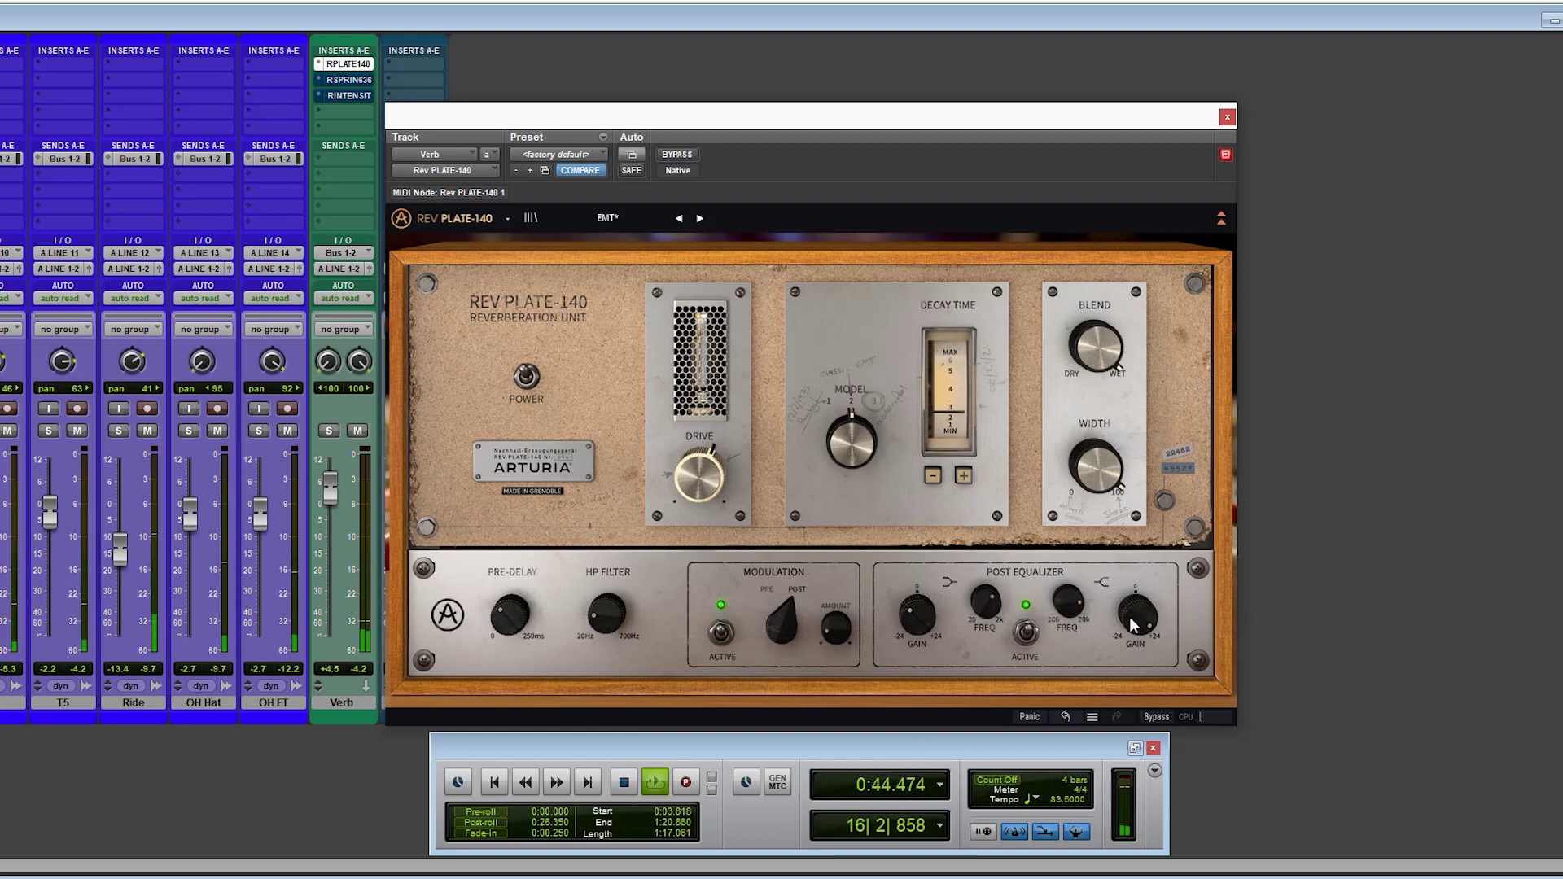
{"action": "left_click_drag", "start_coordinate": [1069, 601], "coordinate": [1077, 677]}
{"action": "left_click_drag", "start_coordinate": [1135, 622], "coordinate": [1120, 761]}
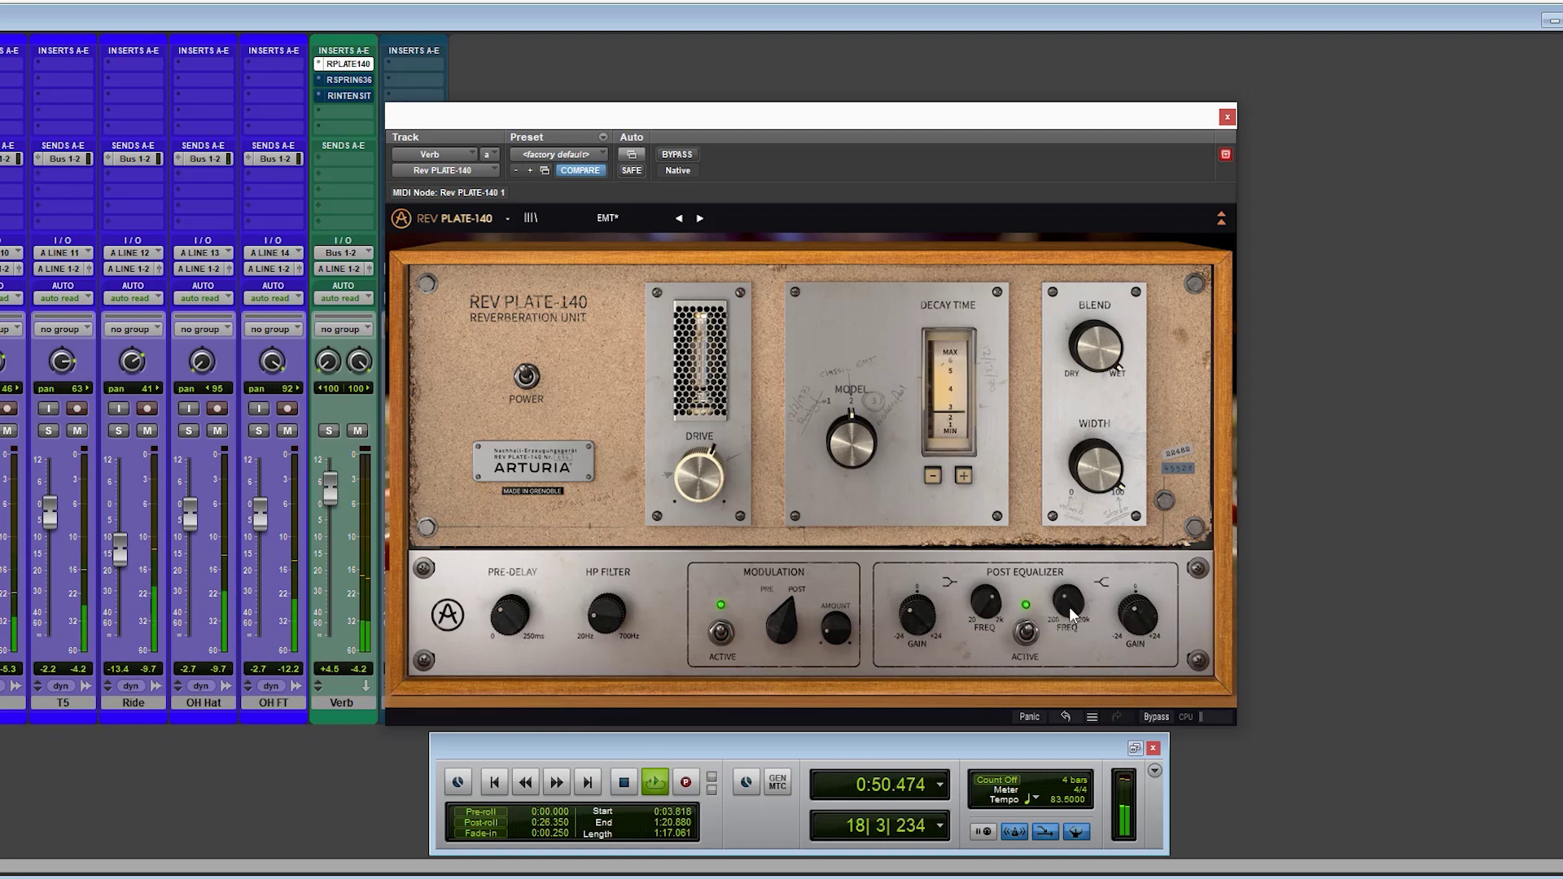
Adjust the plate reverb's stereo Width to 0.728 and stop playback
{"action": "mouse_move", "coordinate": [914, 625]}
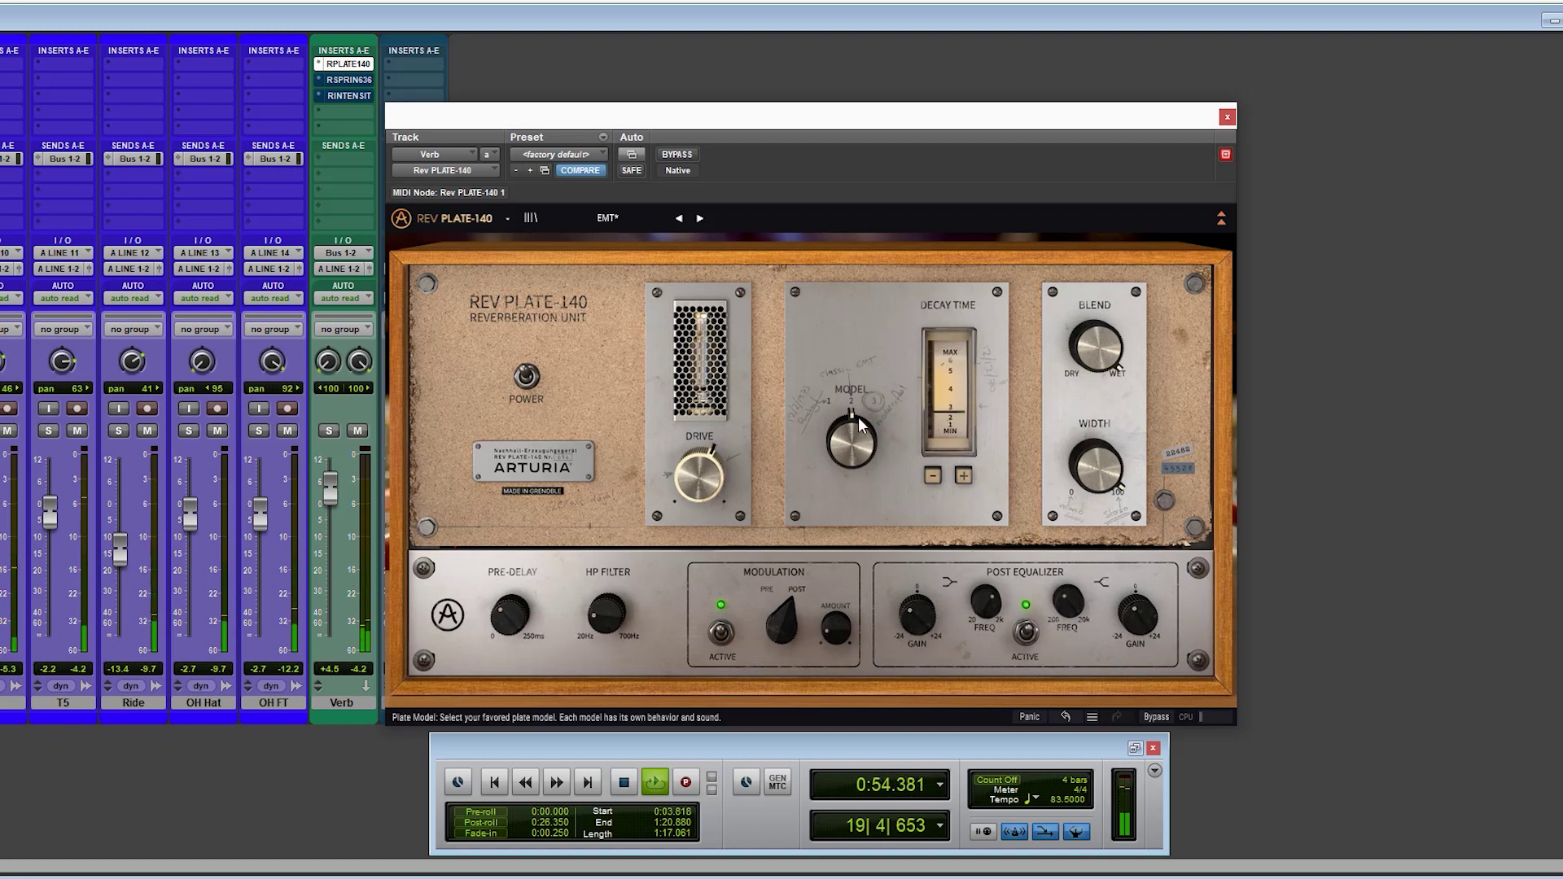
{"action": "mouse_move", "coordinate": [707, 473]}
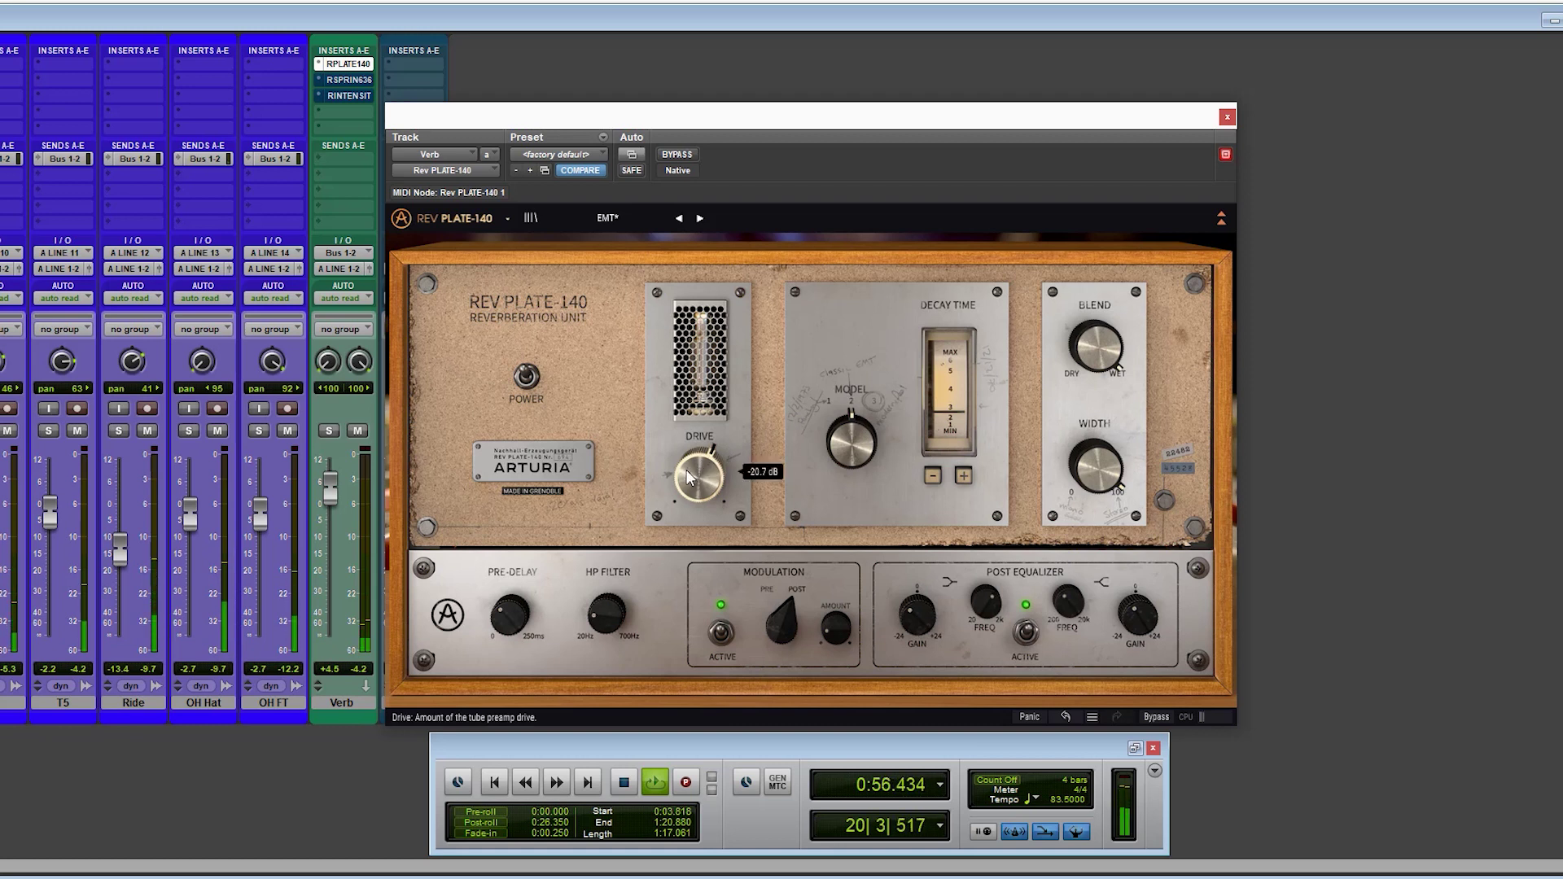
{"action": "mouse_move", "coordinate": [1095, 464]}
{"action": "left_mouse_down"}
{"action": "mouse_move", "coordinate": [1084, 524]}
{"action": "mouse_move", "coordinate": [1101, 474]}
{"action": "left_mouse_up"}
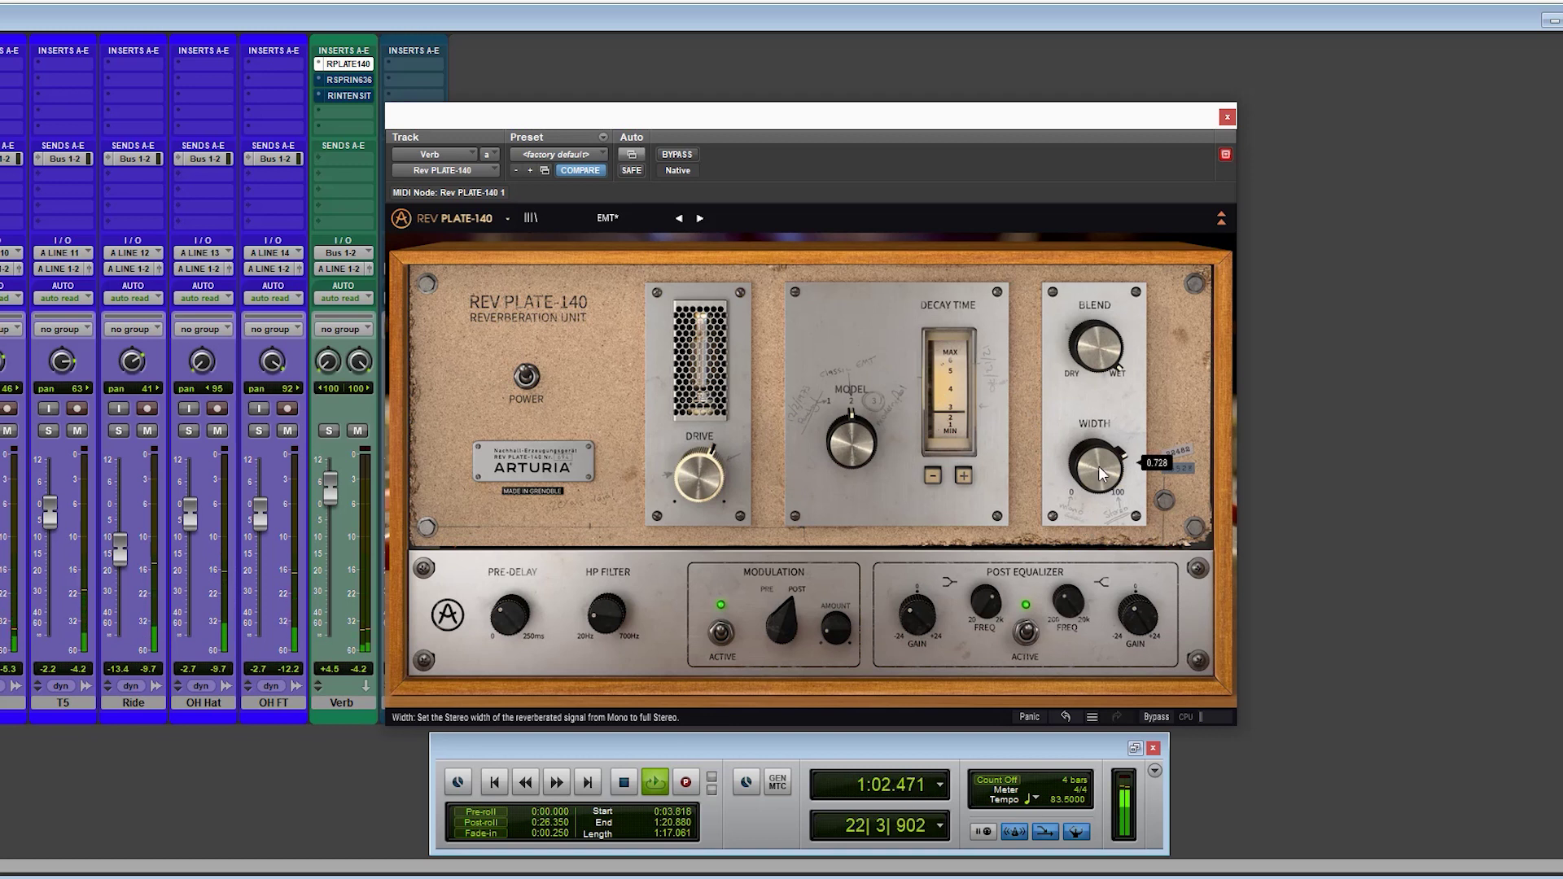
{"action": "key", "text": "space"}
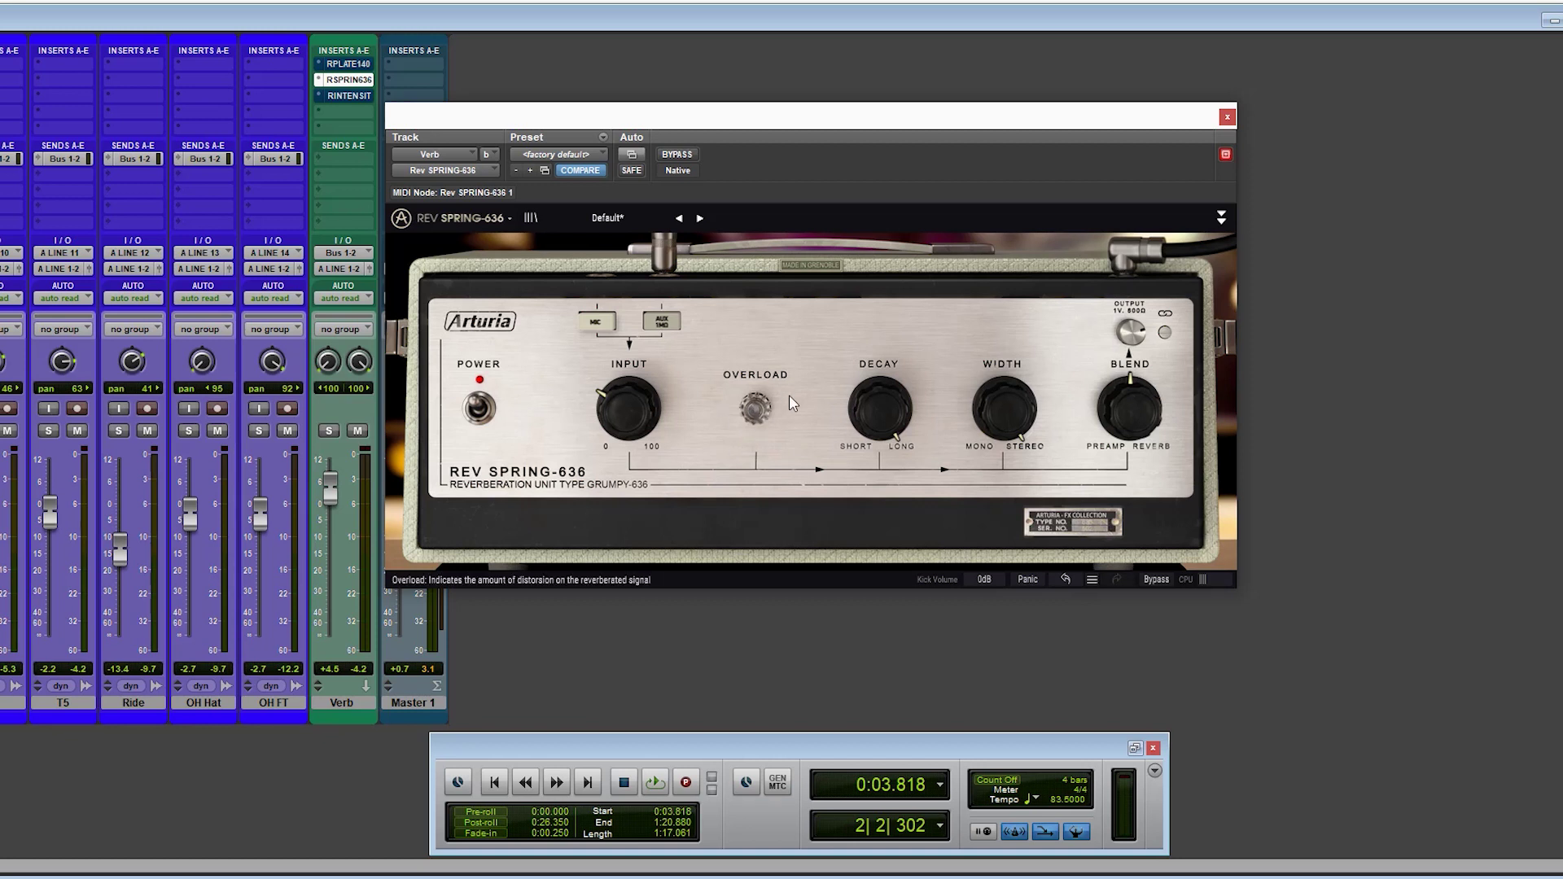
While the mix plays, reduce the spring reverb's Decay and Width and set its Blend to 1.00
{"action": "mouse_move", "coordinate": [1143, 416]}
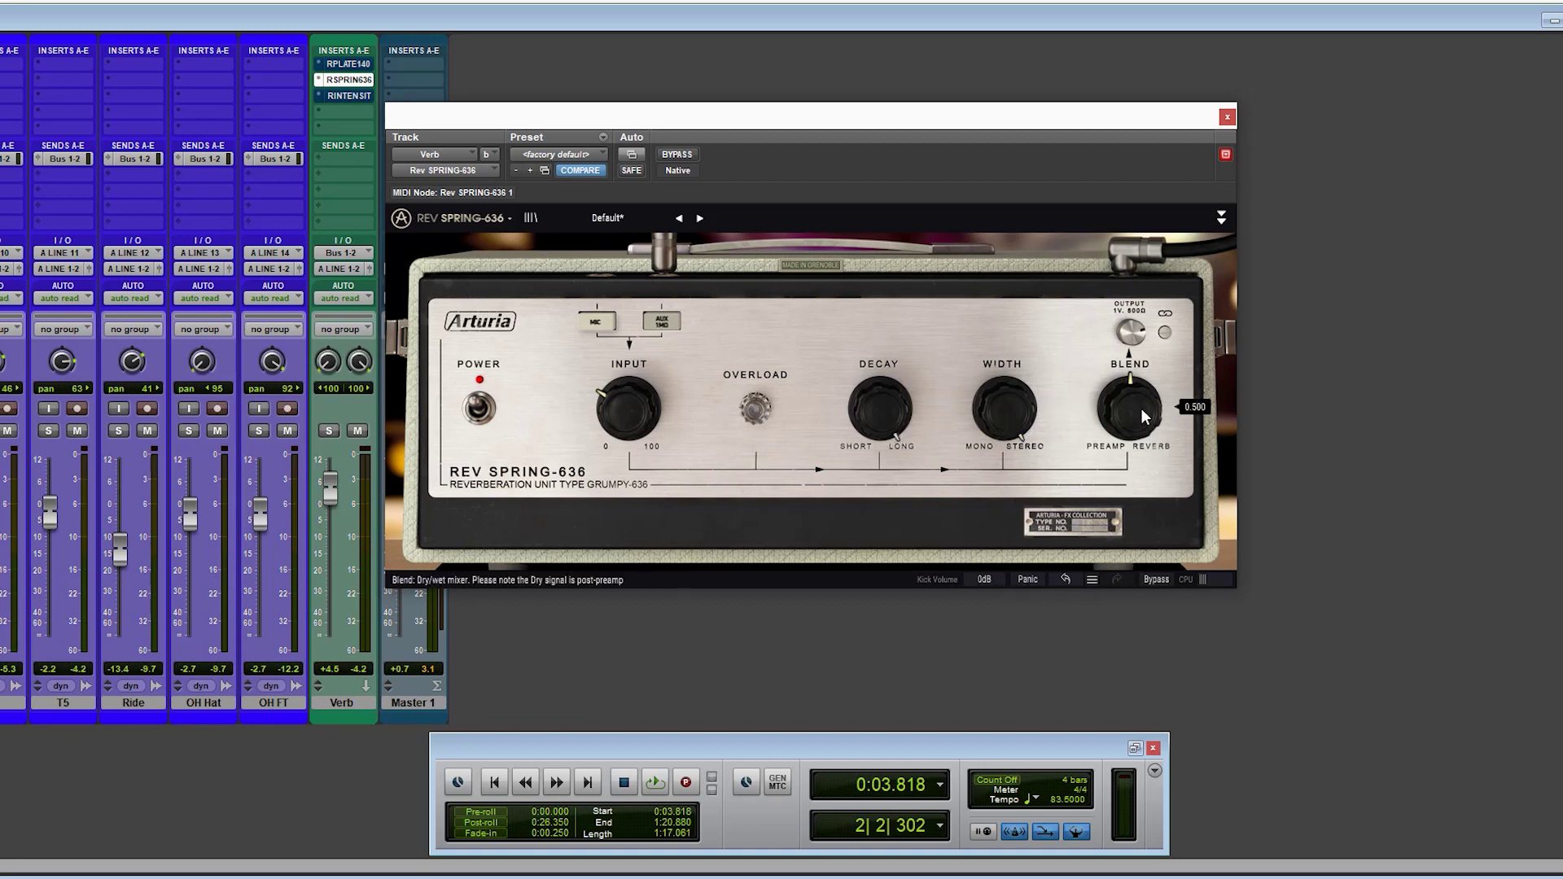
{"action": "mouse_move", "coordinate": [1130, 339]}
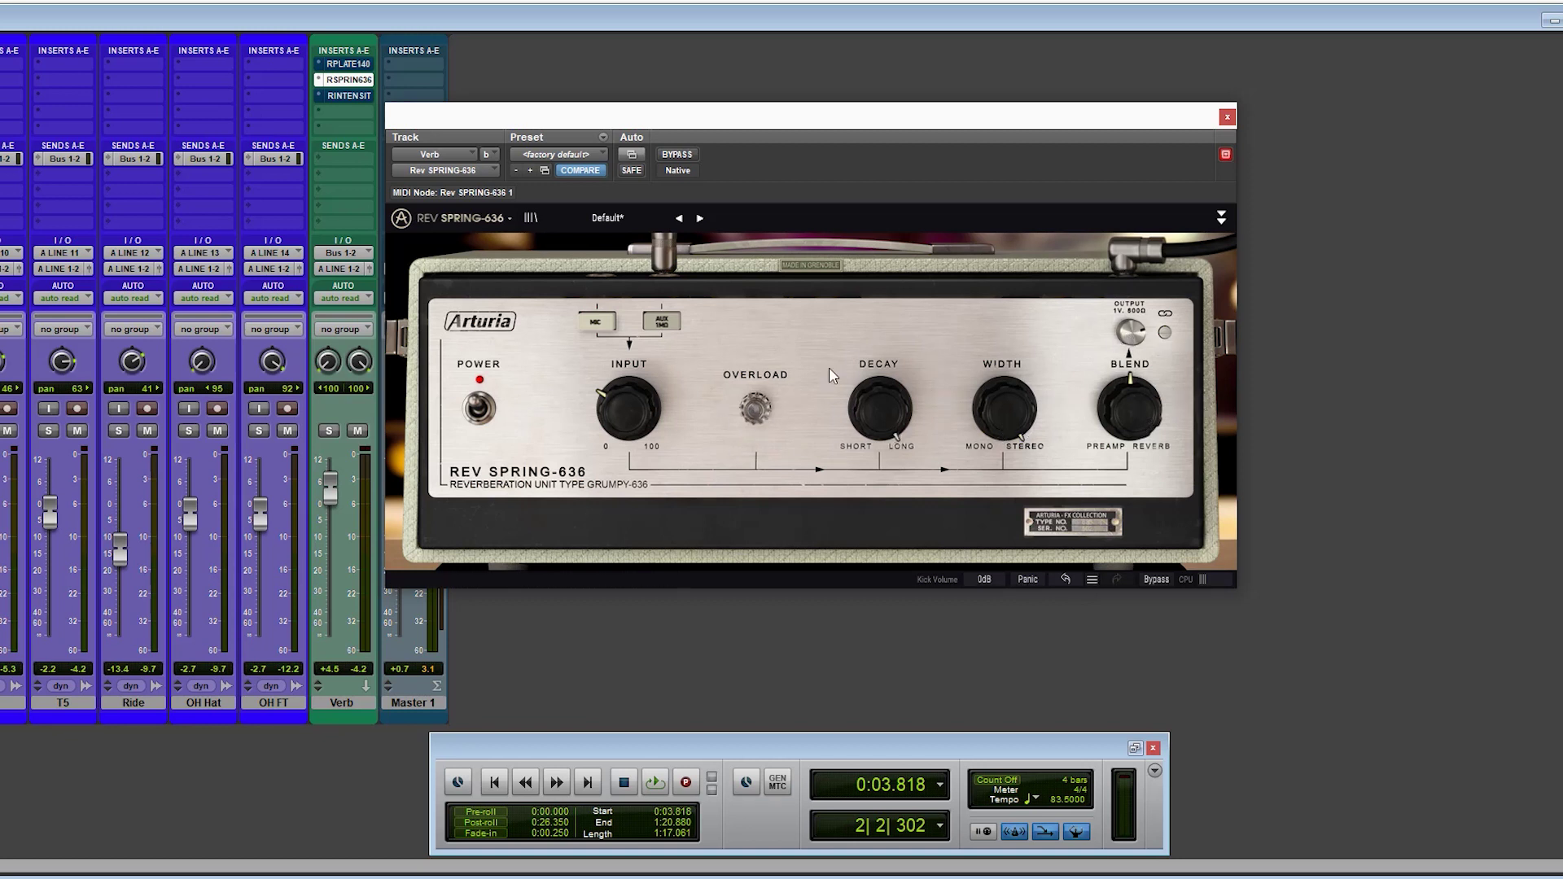
{"action": "key", "text": "space"}
{"action": "mouse_move", "coordinate": [610, 403]}
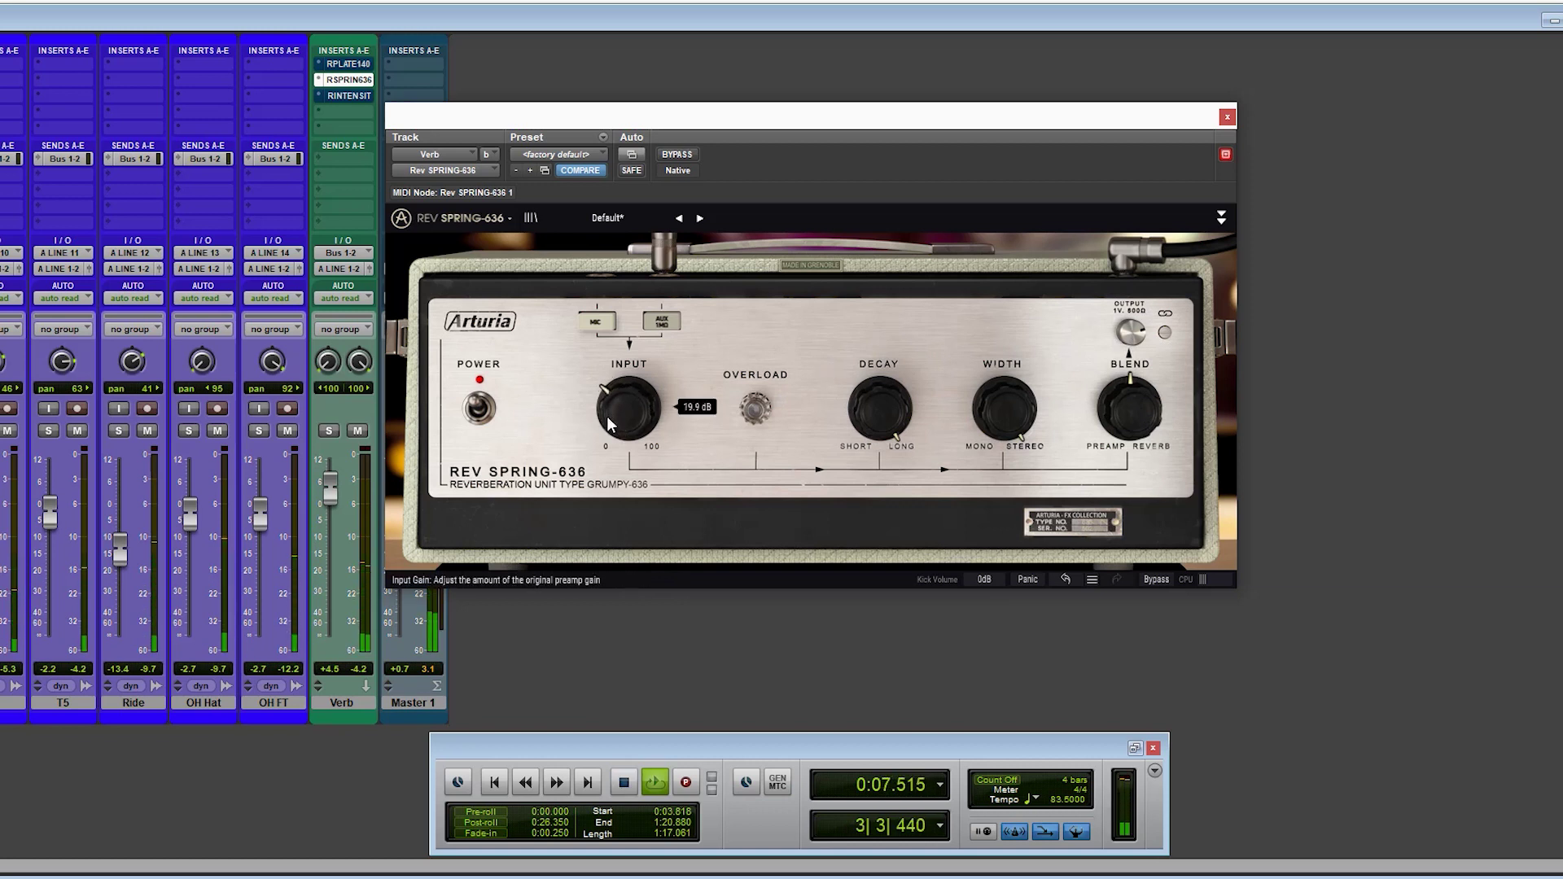
{"action": "mouse_move", "coordinate": [869, 444]}
{"action": "left_click_drag", "start_coordinate": [869, 443], "coordinate": [858, 539]}
{"action": "mouse_move", "coordinate": [1003, 462]}
{"action": "left_click_drag", "start_coordinate": [1003, 462], "coordinate": [1009, 487]}
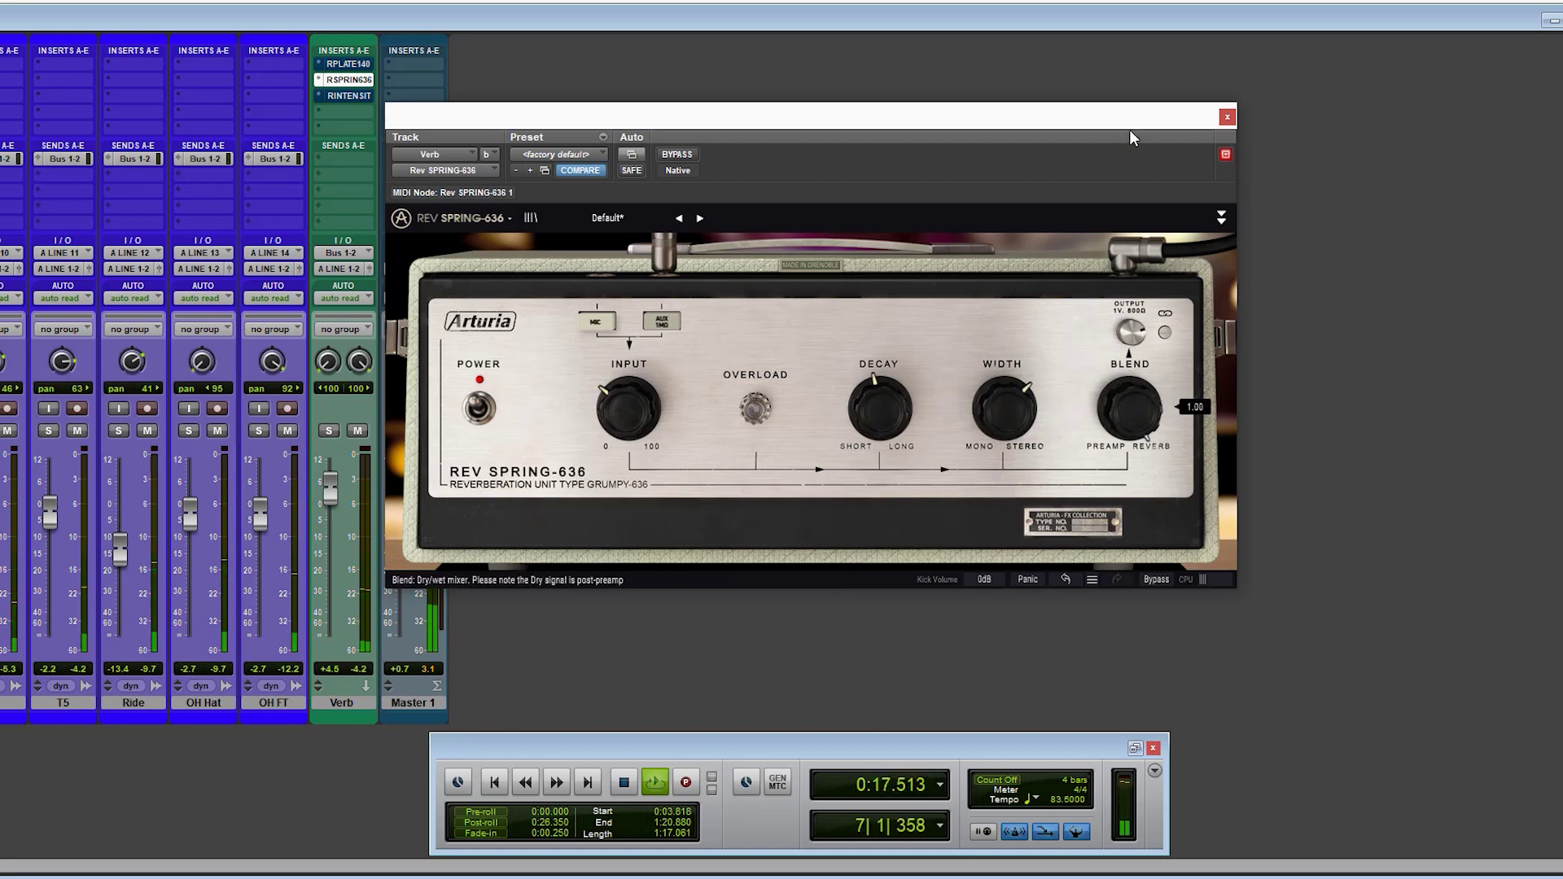
Lengthen the spring reverb's Decay, switch its input to MIC, and stop playback
{"action": "left_click_drag", "start_coordinate": [869, 415], "coordinate": [868, 301]}
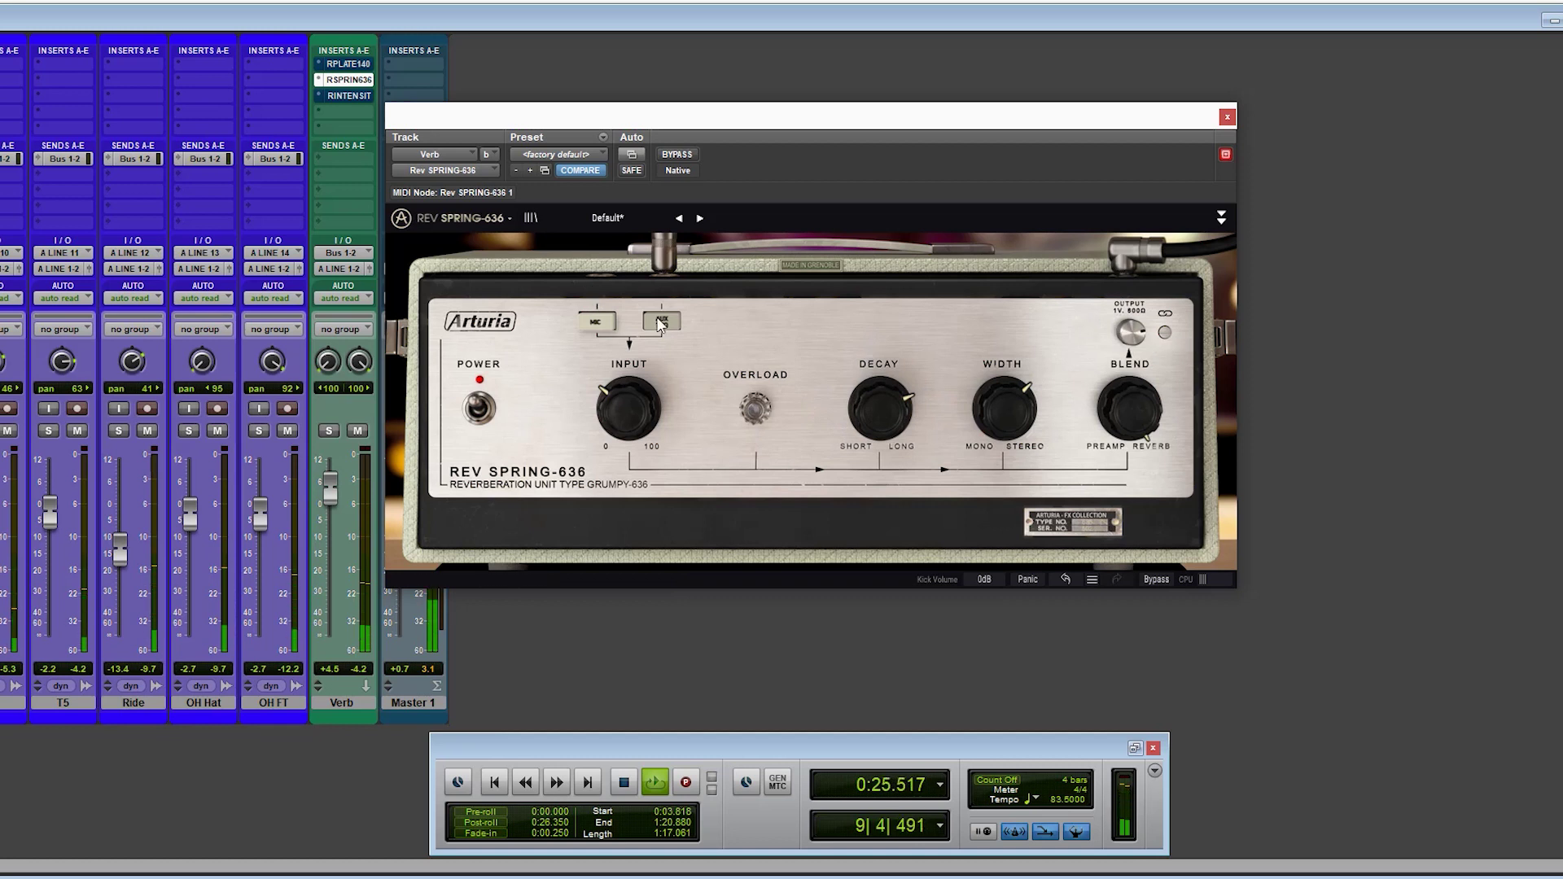
{"action": "left_click", "coordinate": [603, 323]}
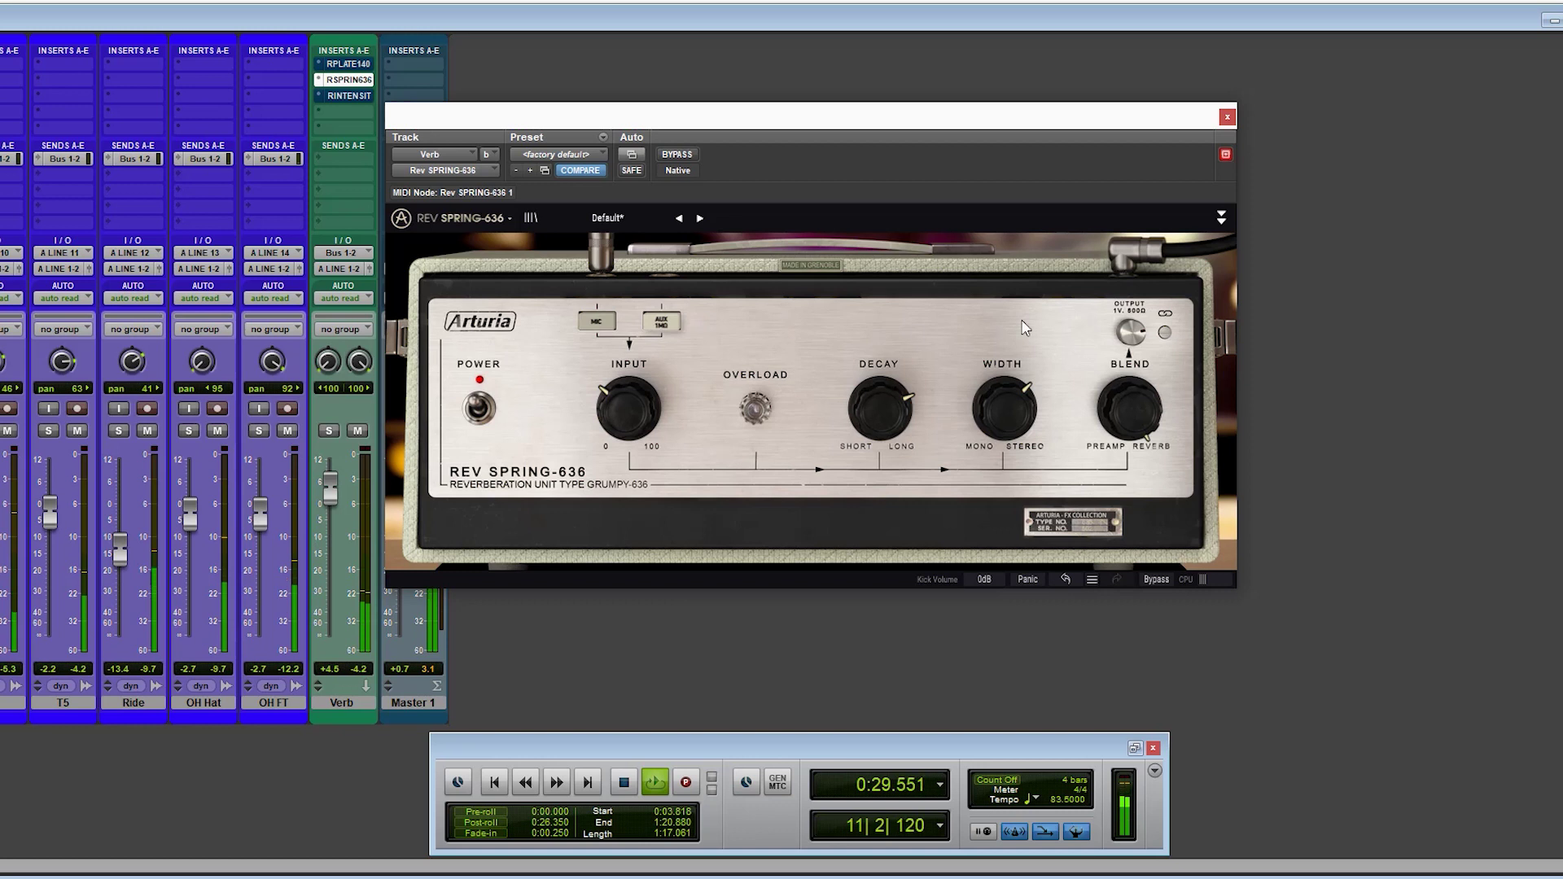
{"action": "key", "text": "space"}
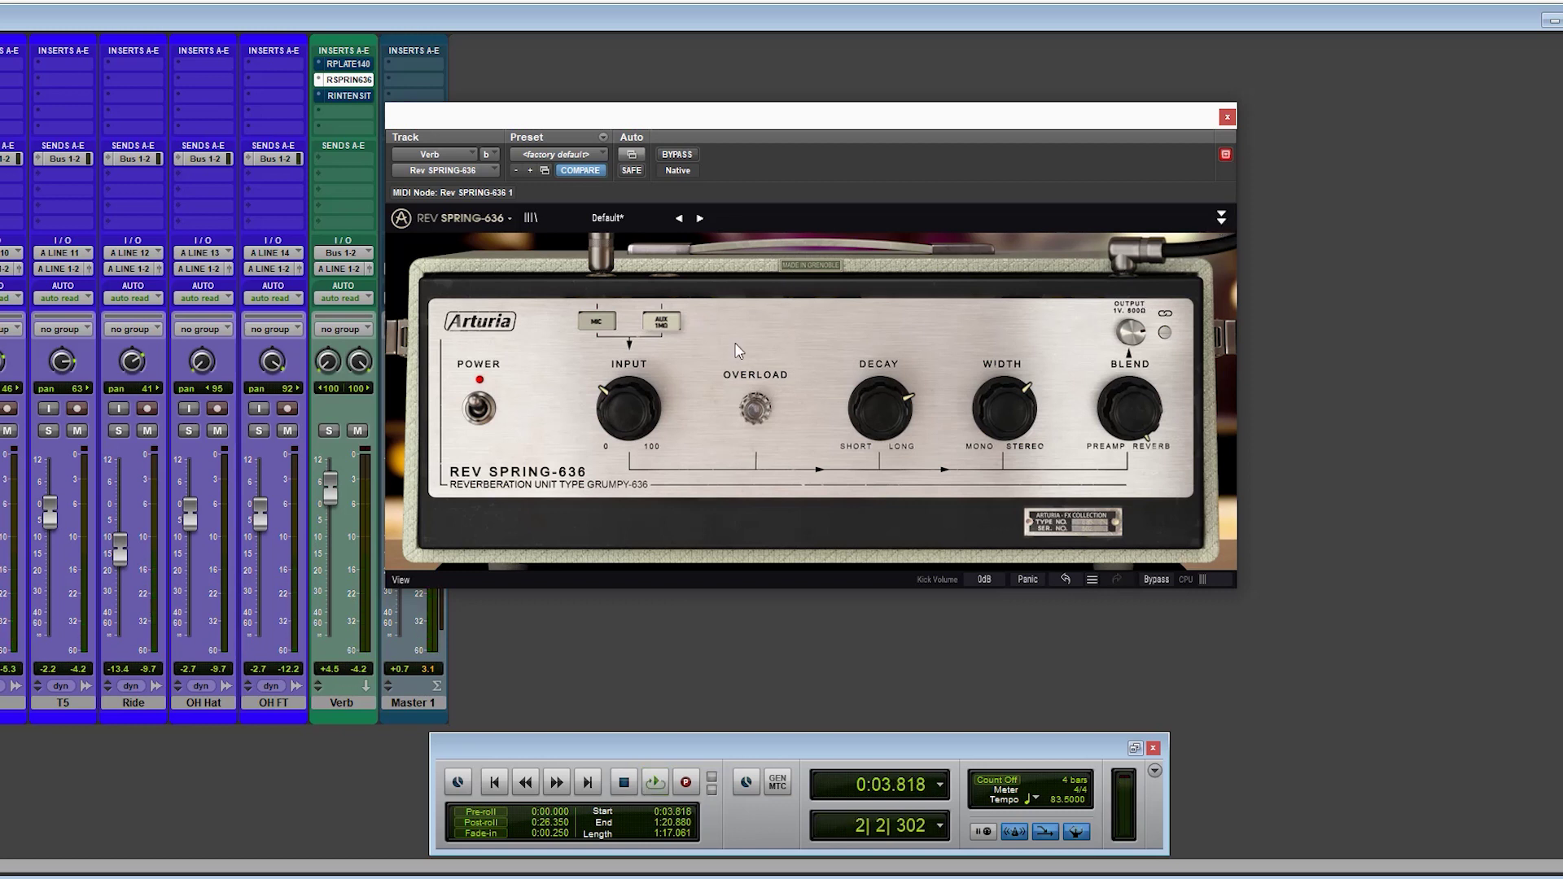
Expand the spring reverb's advanced controls, audition the tank models from GIBBS ALT through SYNTHI during playback, and settle on GIBBS ALT
{"action": "left_click", "coordinate": [1221, 217]}
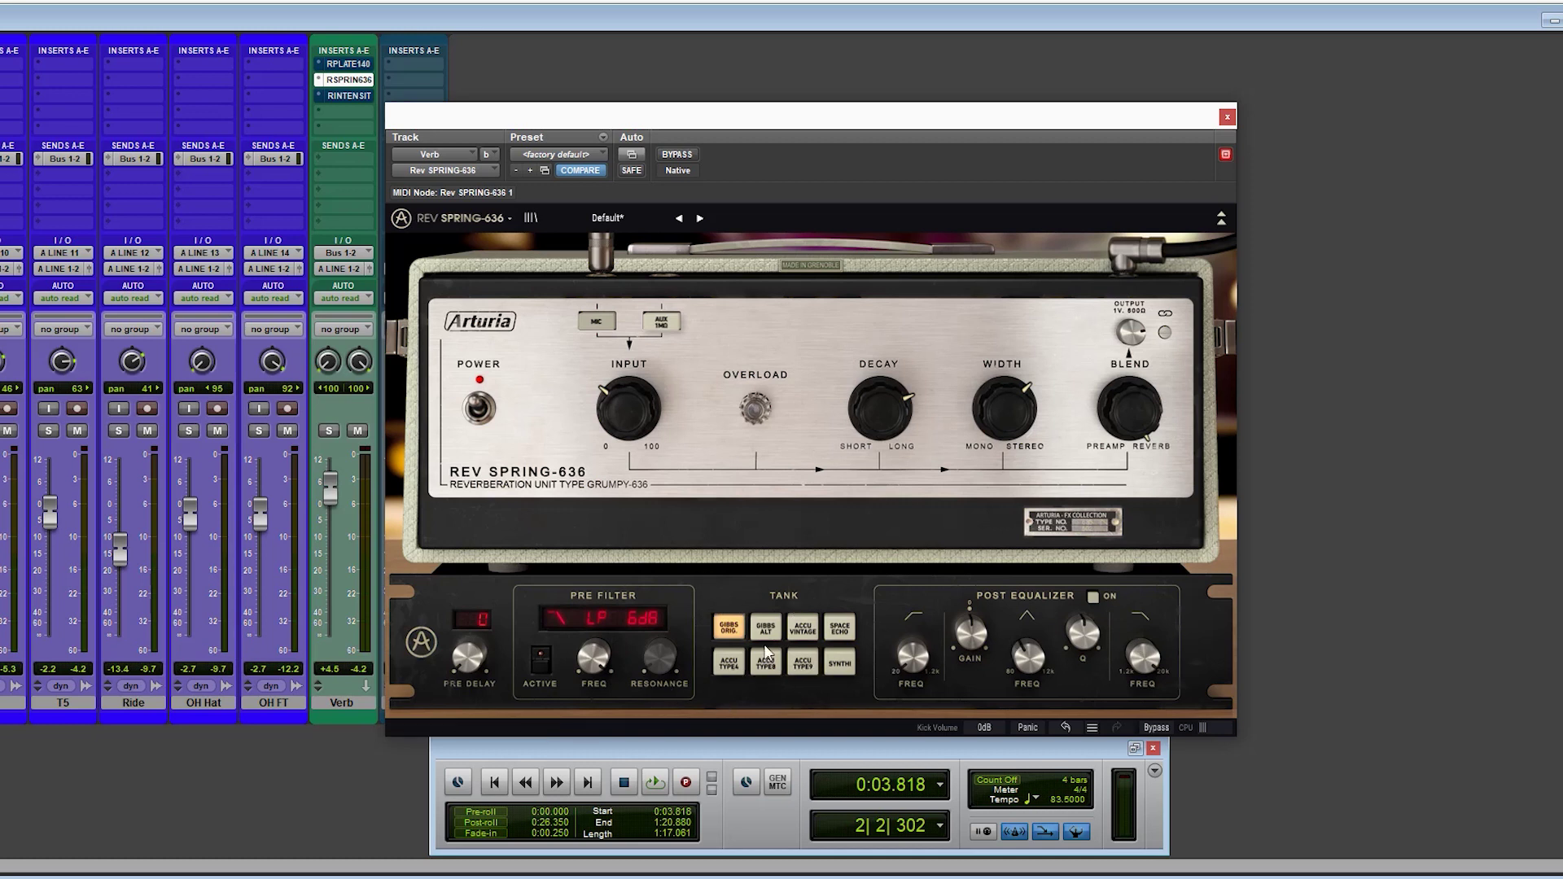
{"action": "key", "text": "space"}
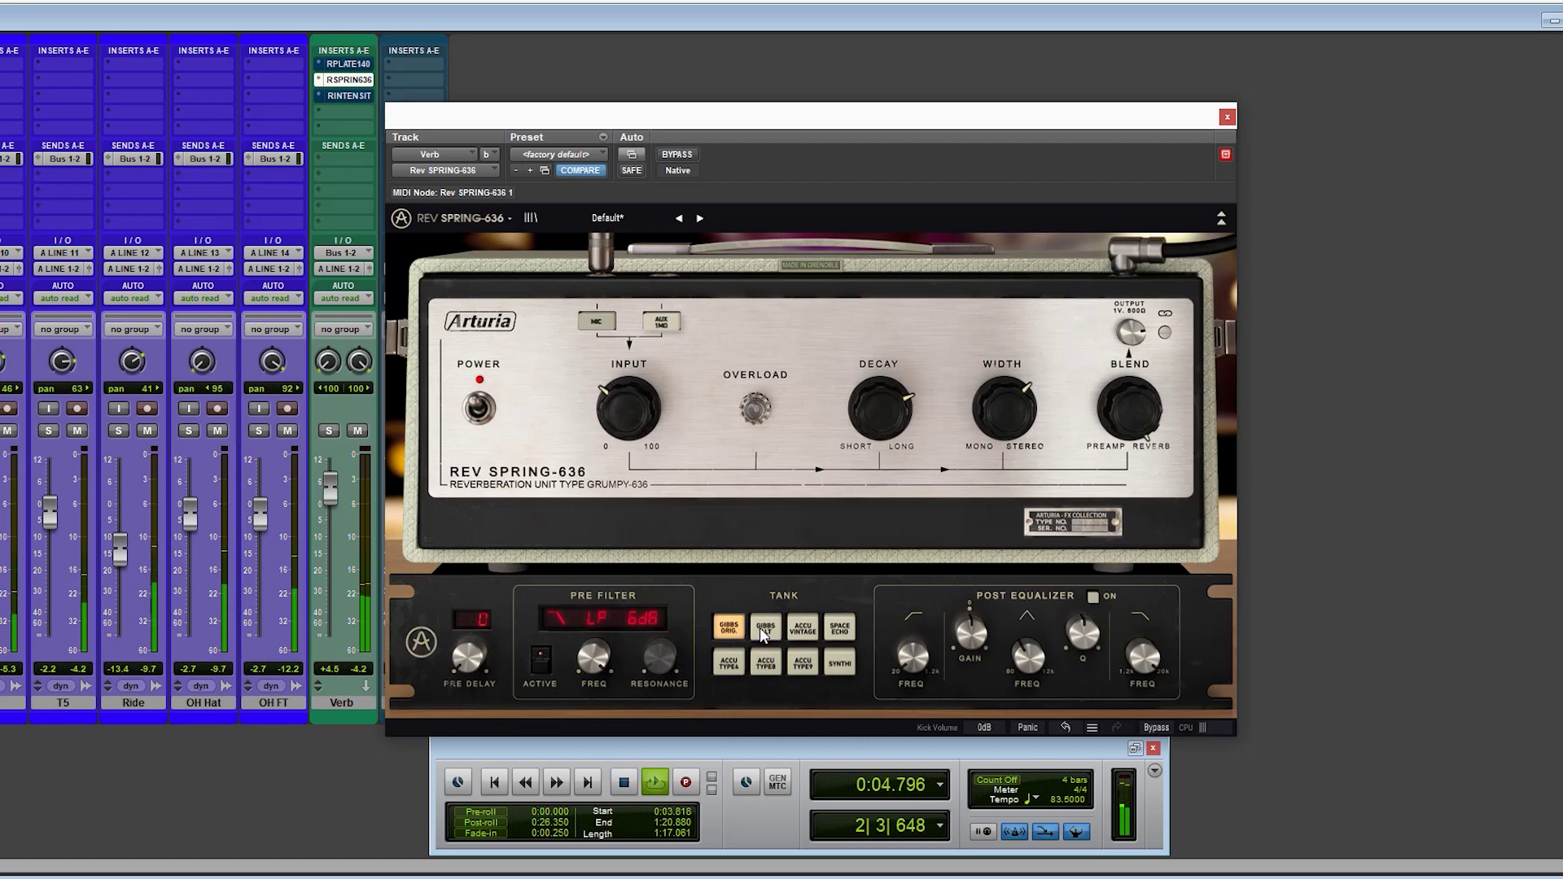
{"action": "left_click", "coordinate": [765, 630]}
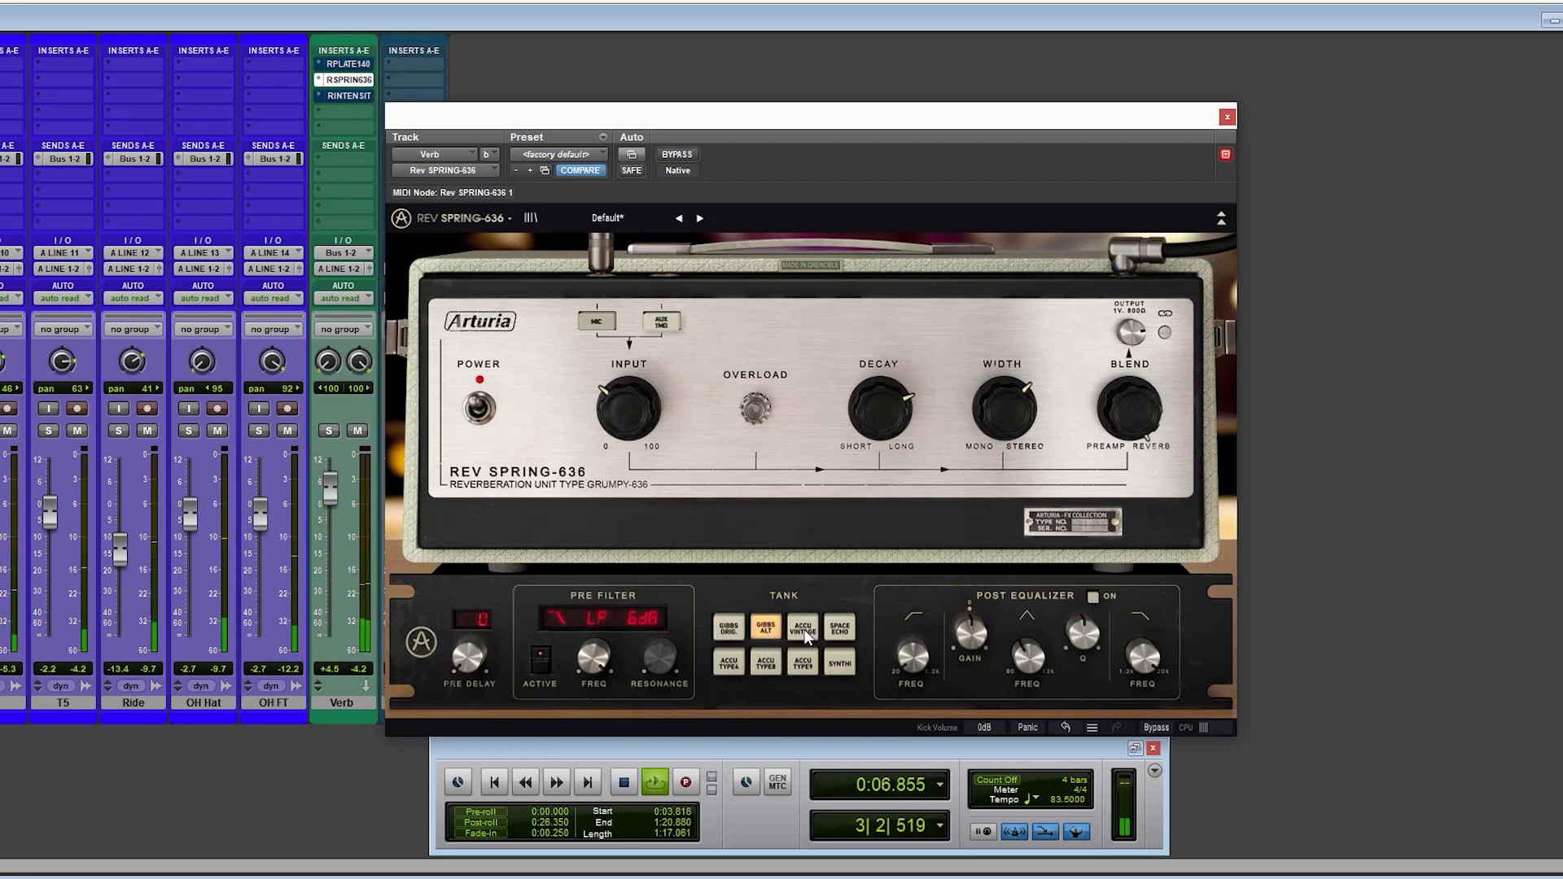
{"action": "left_click", "coordinate": [804, 631]}
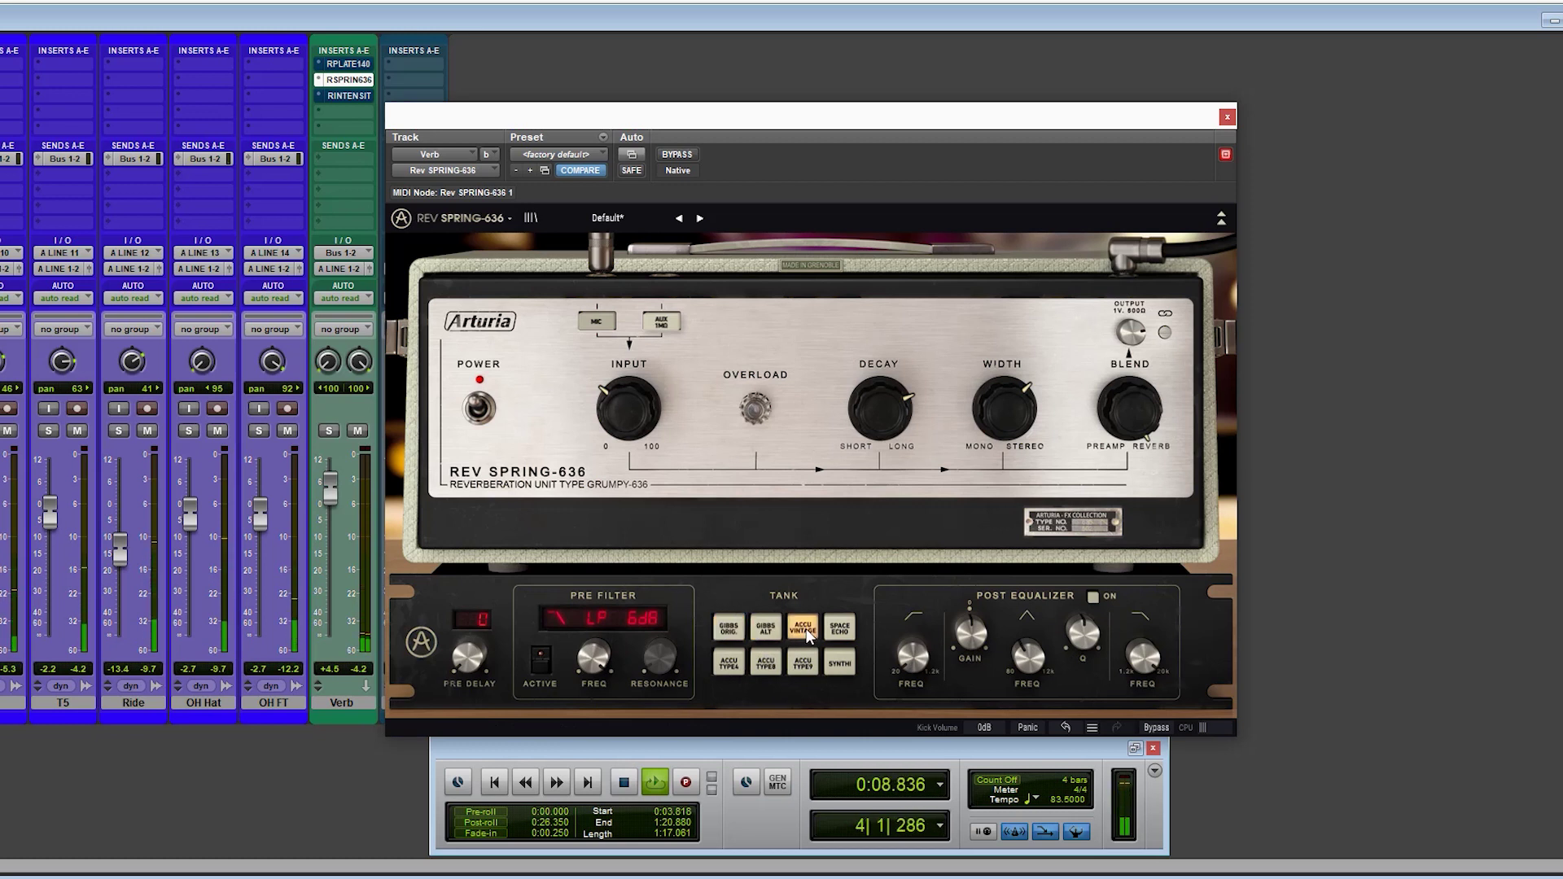
{"action": "left_click", "coordinate": [840, 628]}
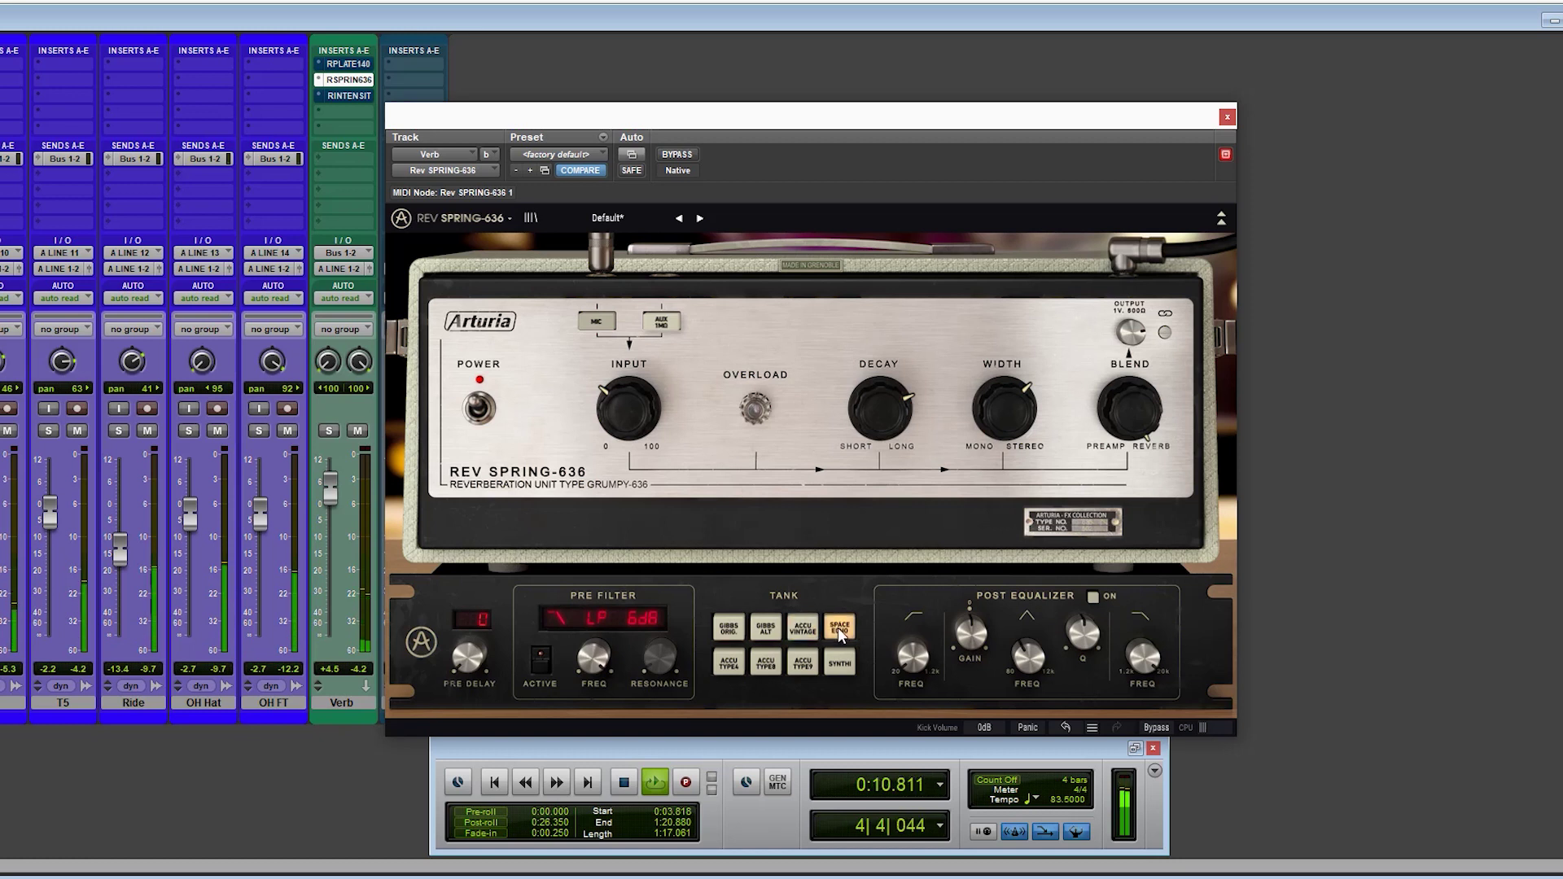
{"action": "left_click", "coordinate": [725, 666]}
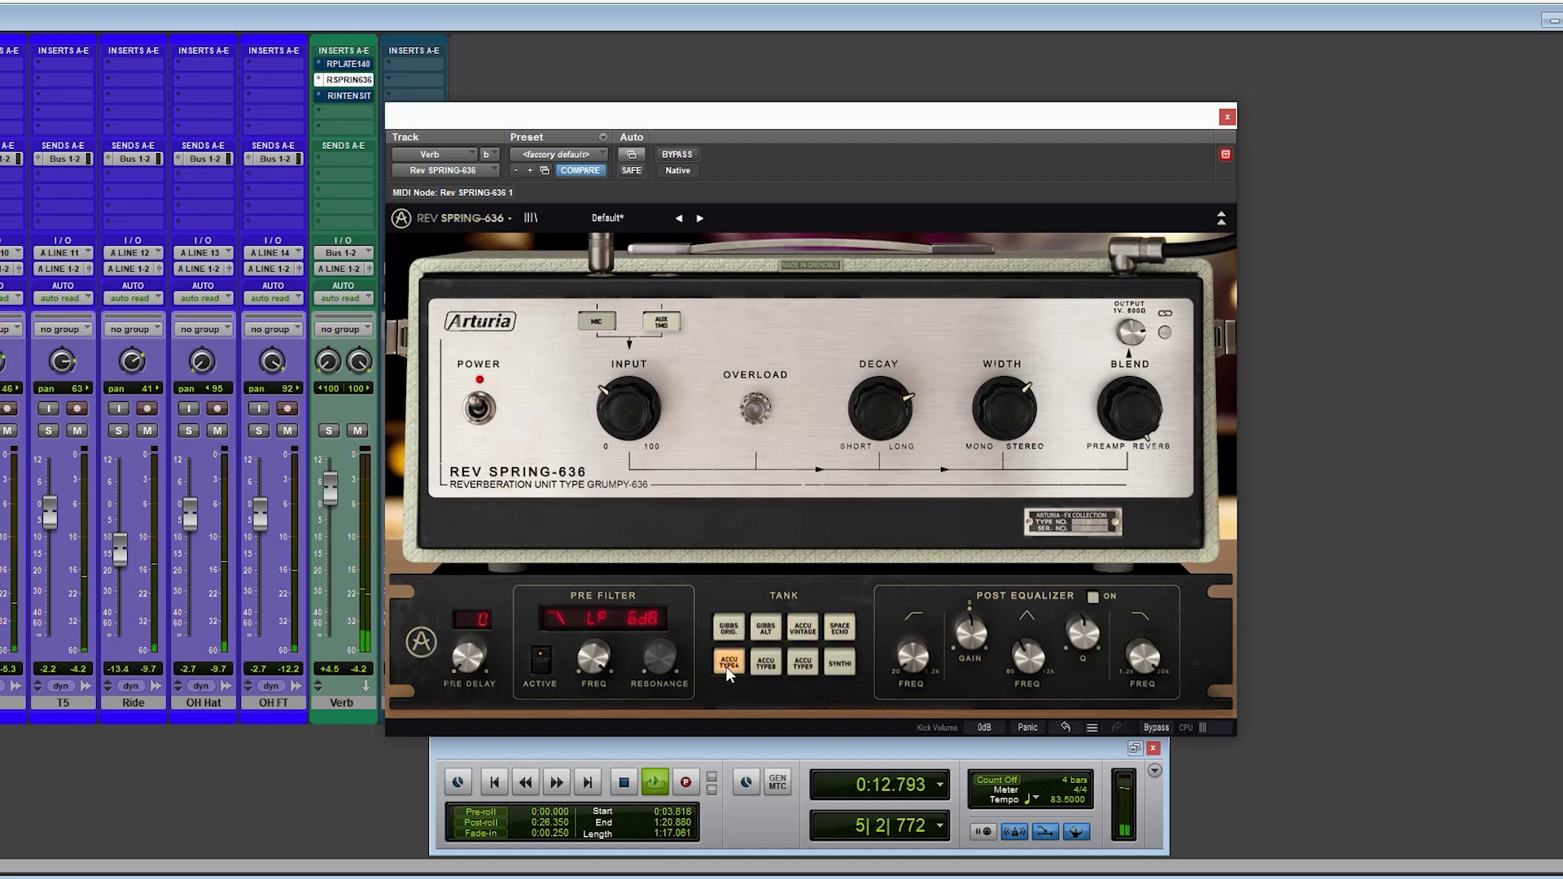
{"action": "left_click", "coordinate": [764, 662]}
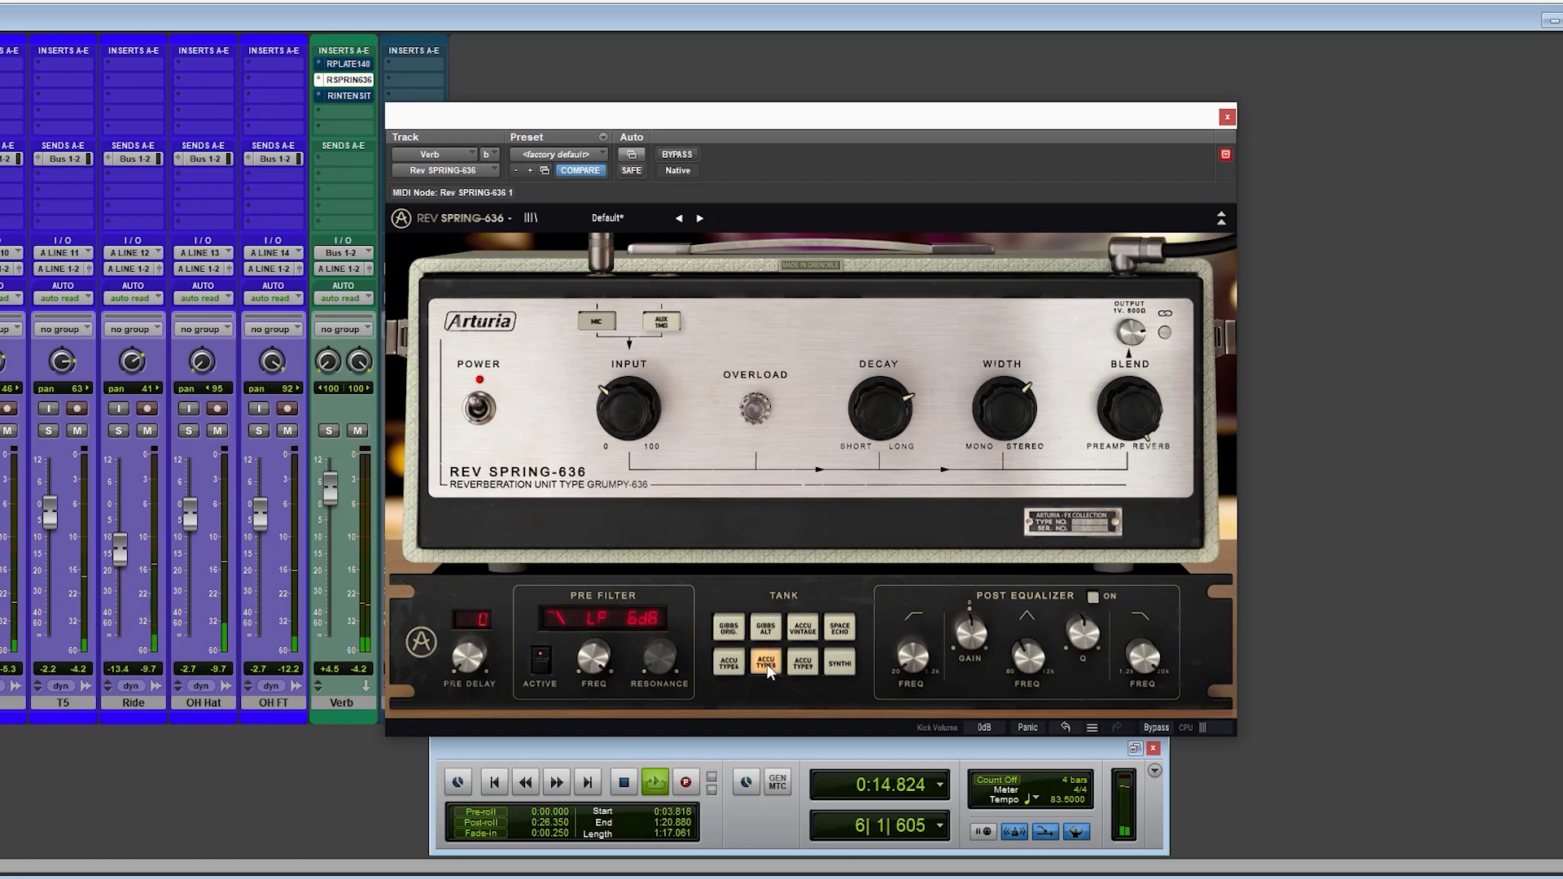
{"action": "left_click", "coordinate": [804, 665]}
{"action": "left_click", "coordinate": [842, 666]}
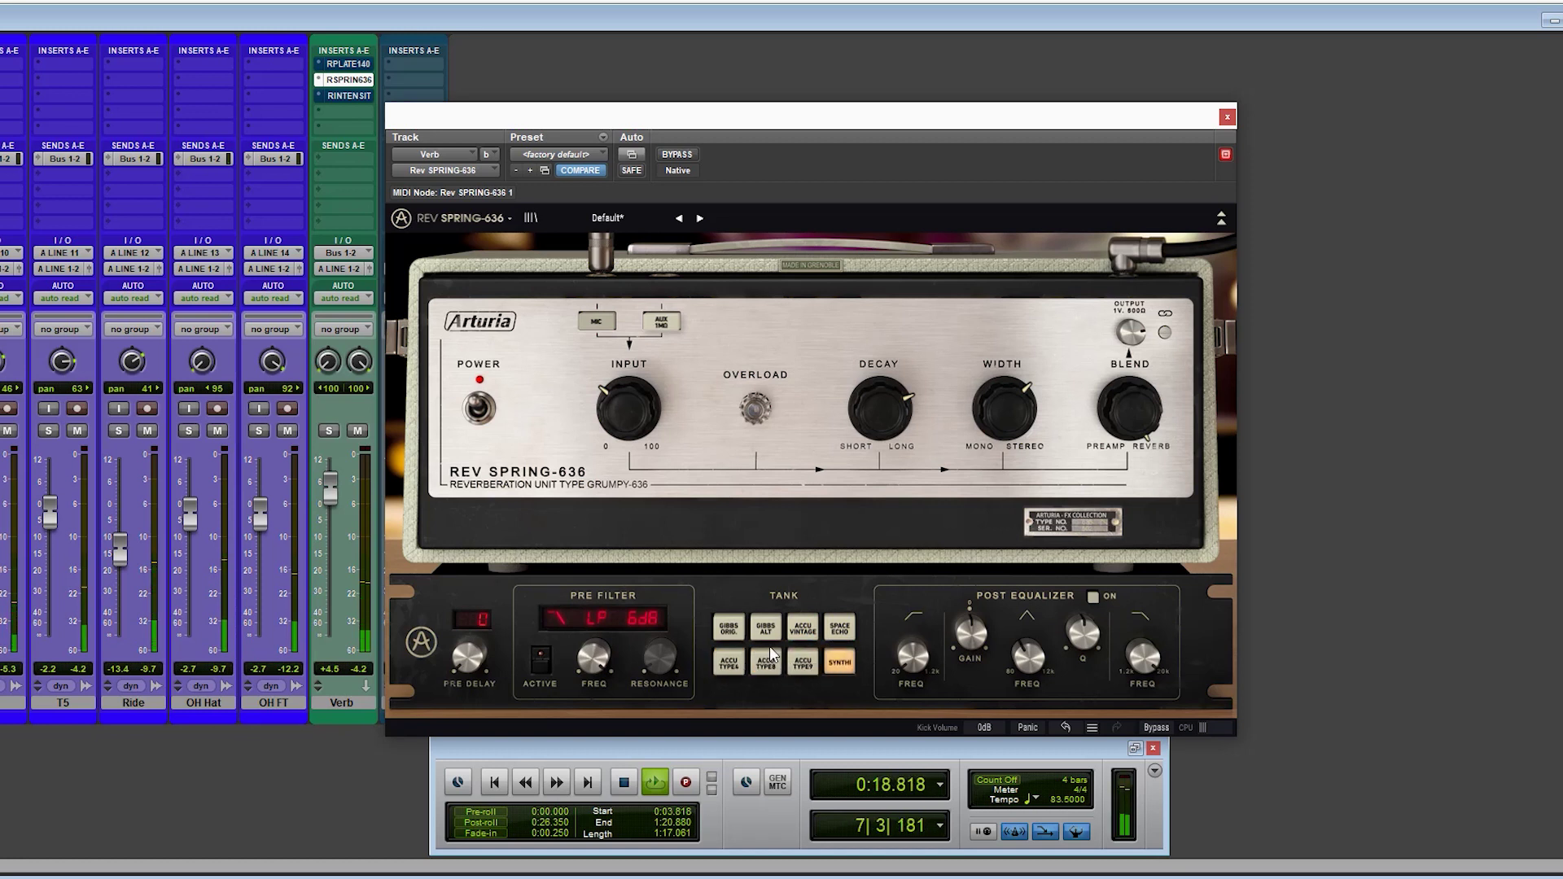
{"action": "left_click", "coordinate": [769, 631]}
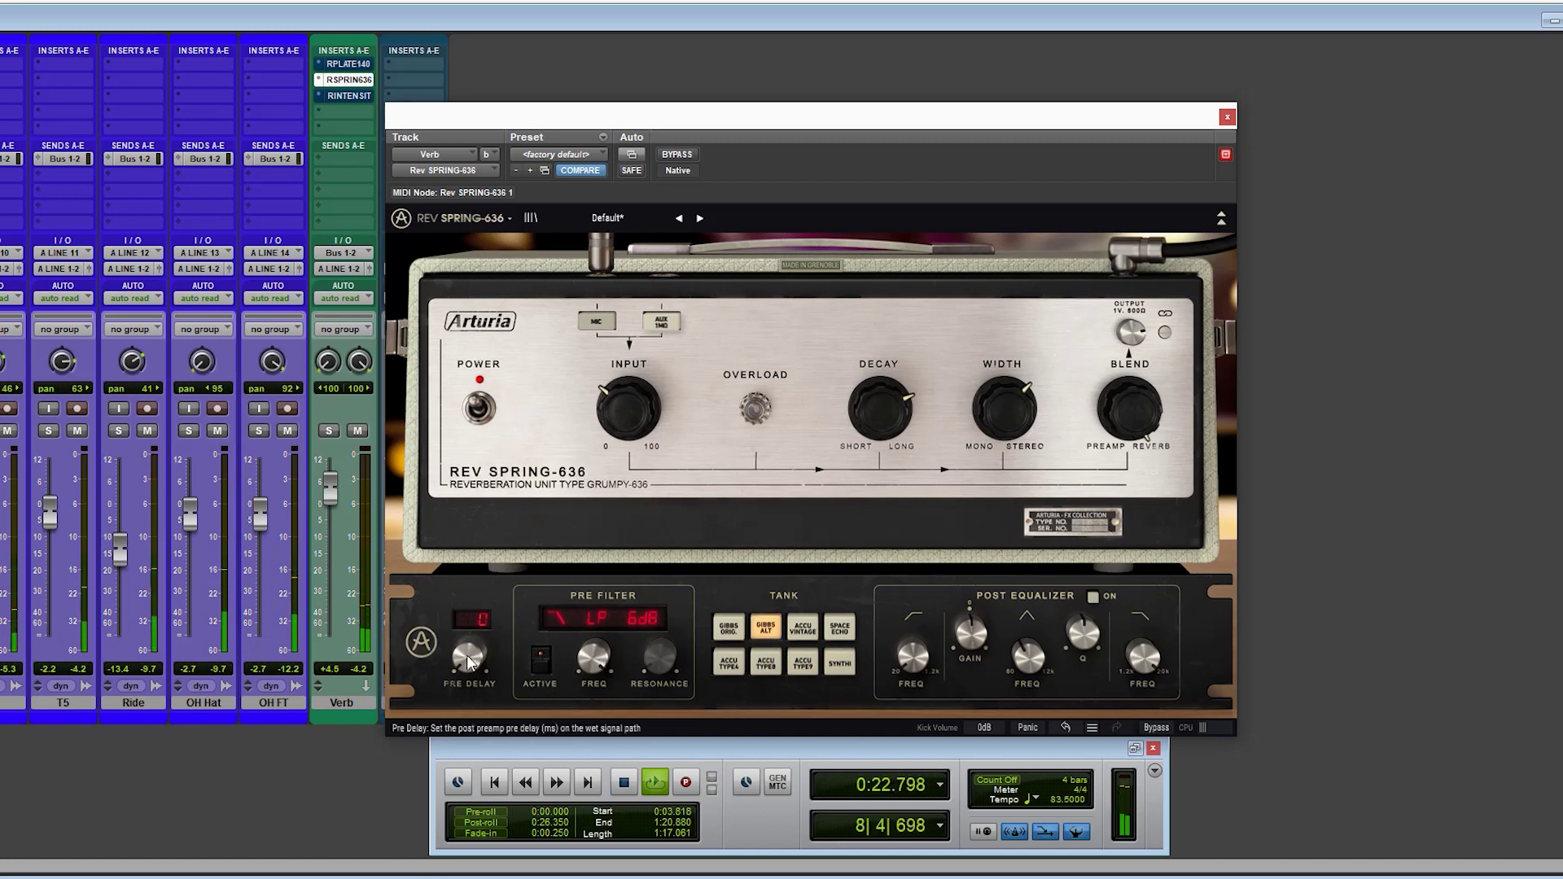
Activate the spring reverb's pre filter, set its resonance to 0.123 and lower its frequency to about 7107 Hz
{"action": "mouse_move", "coordinate": [589, 686]}
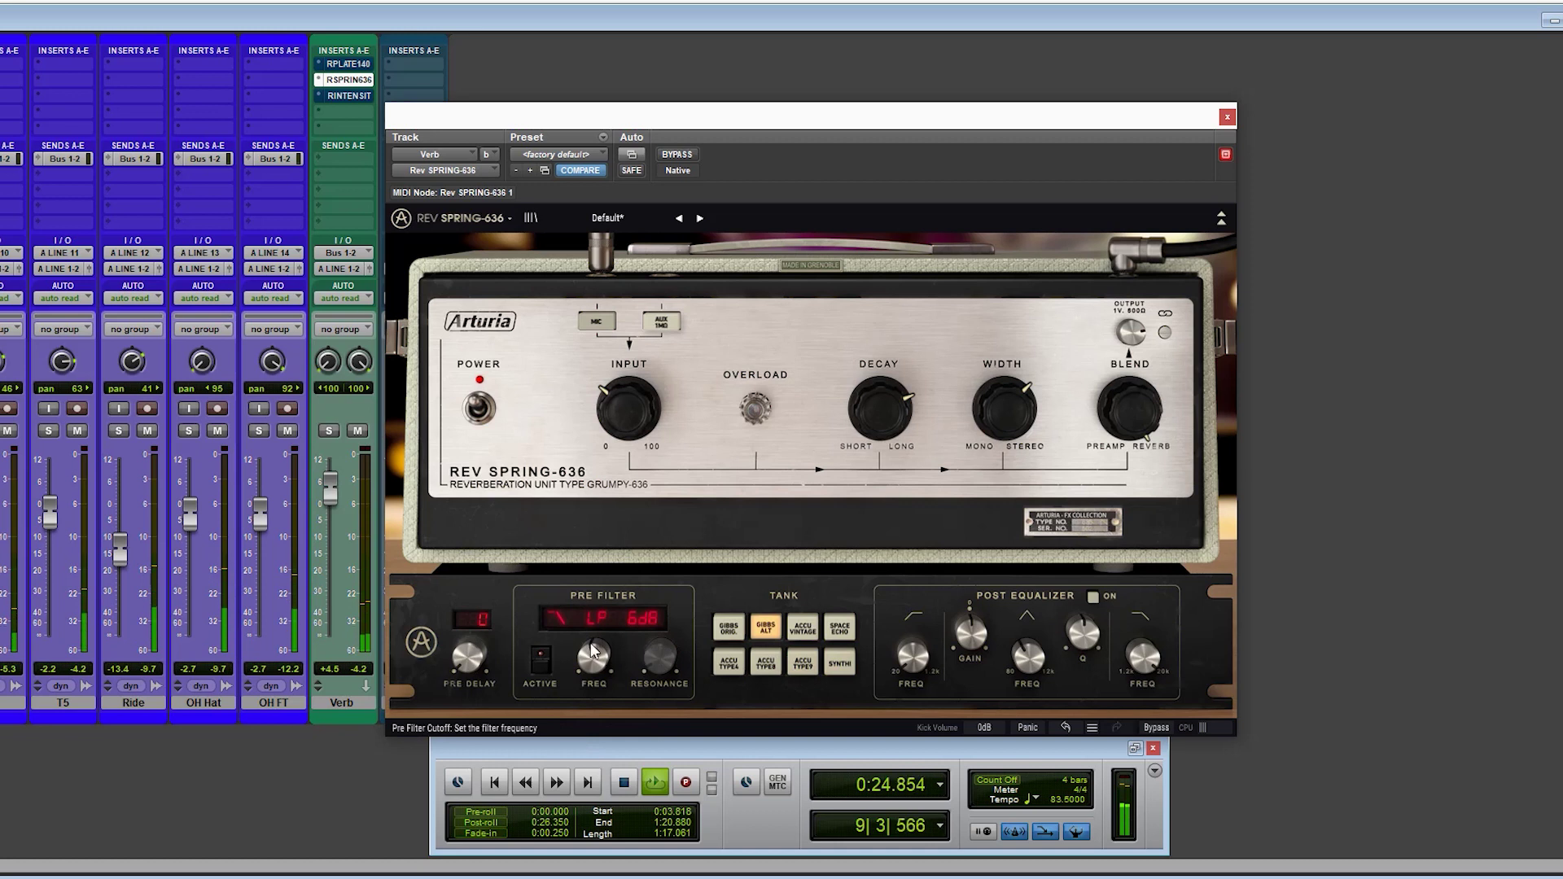
{"action": "left_click_drag", "start_coordinate": [591, 659], "coordinate": [603, 483]}
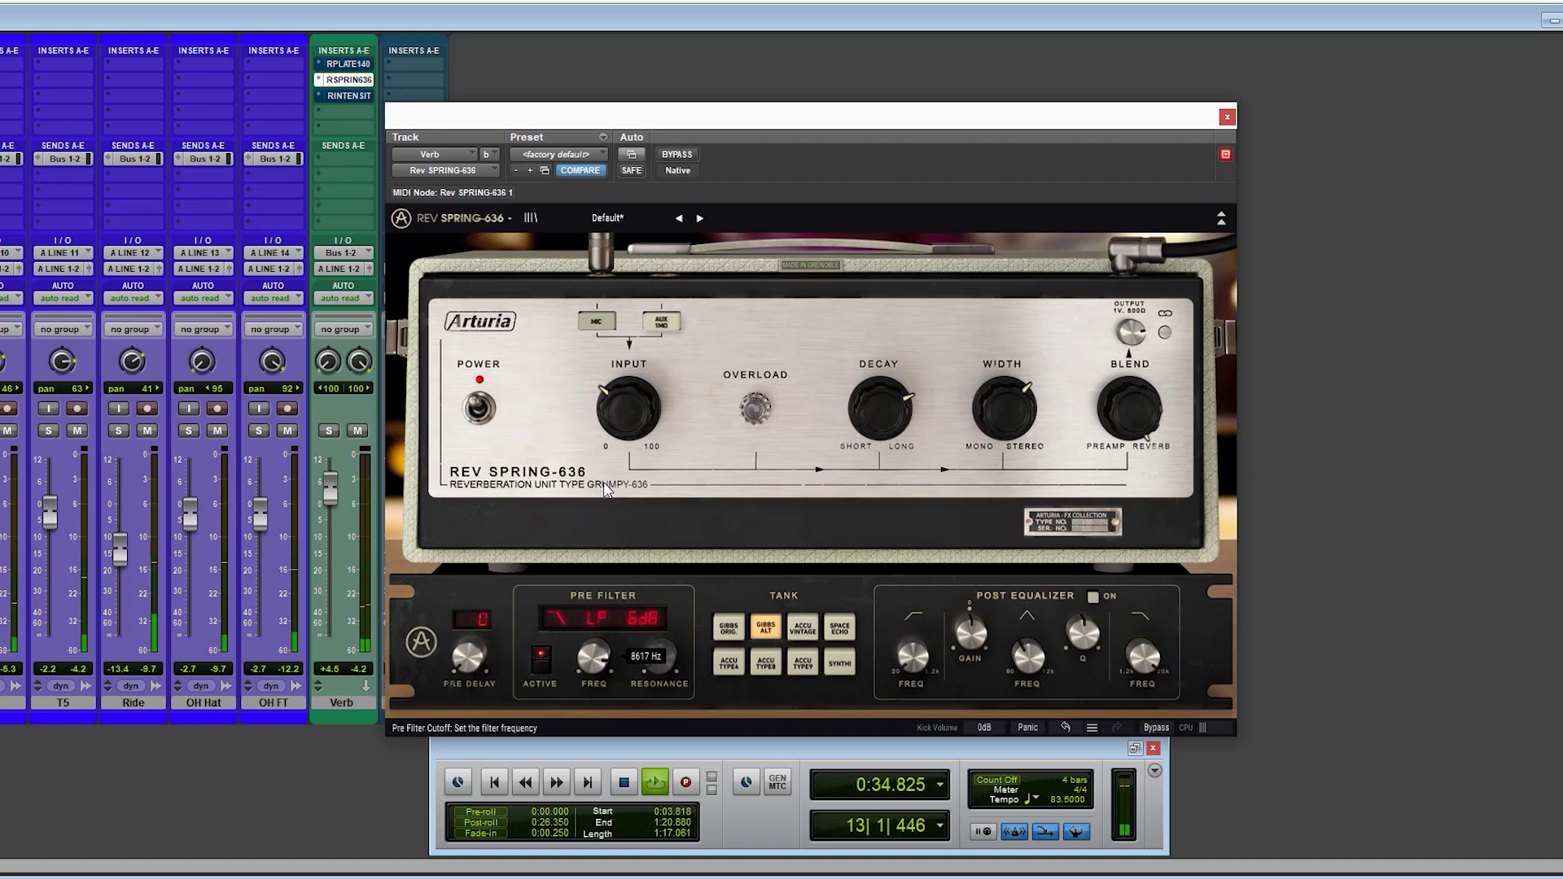
{"action": "left_click_drag", "start_coordinate": [656, 656], "coordinate": [644, 598]}
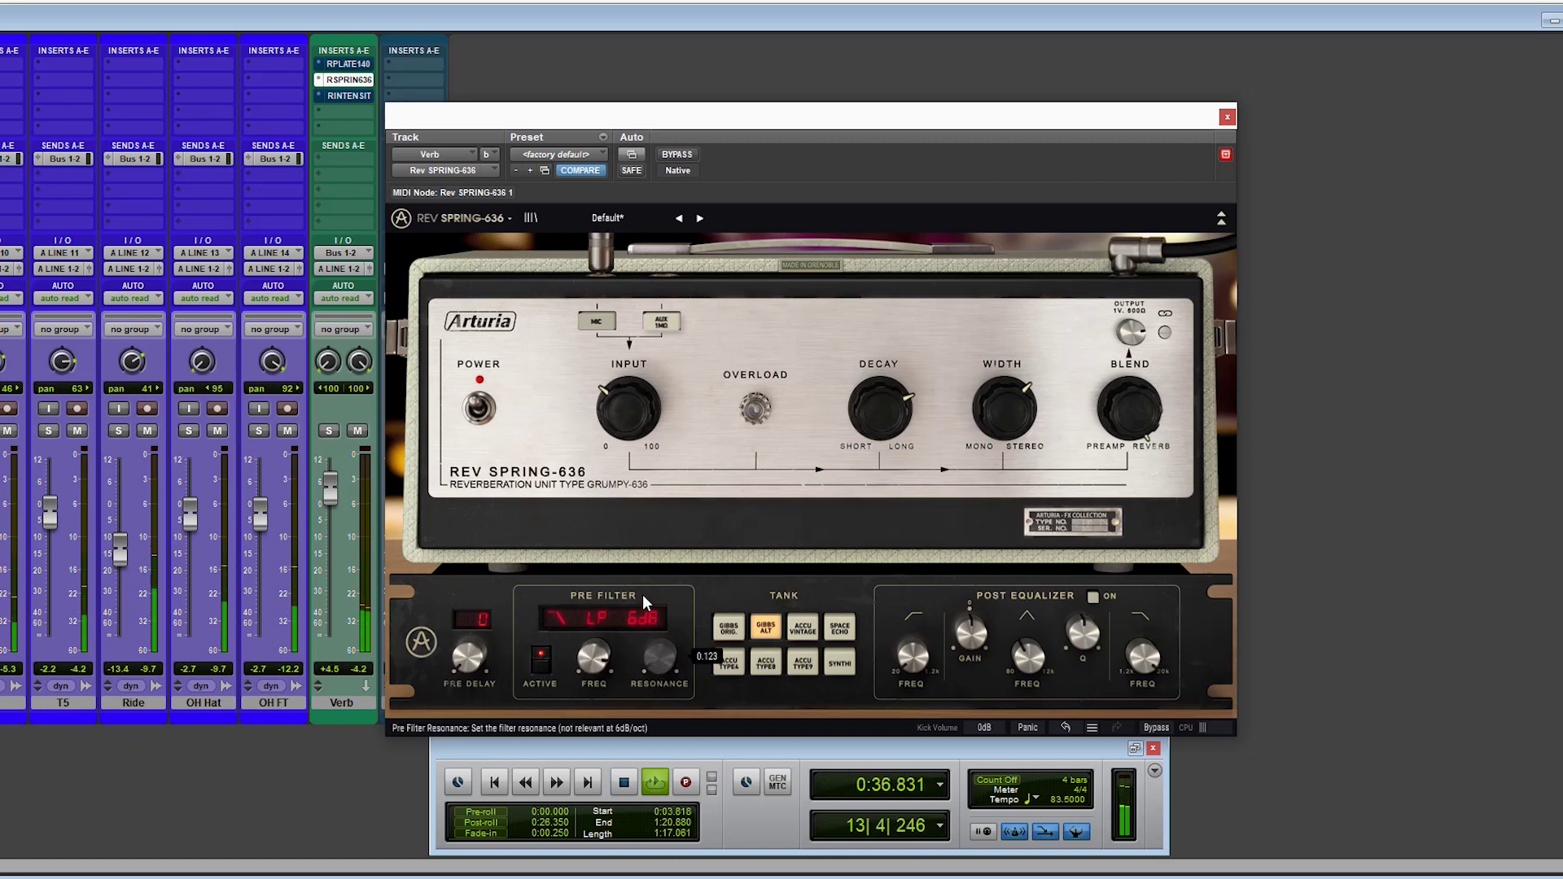
{"action": "left_click_drag", "start_coordinate": [584, 665], "coordinate": [620, 705]}
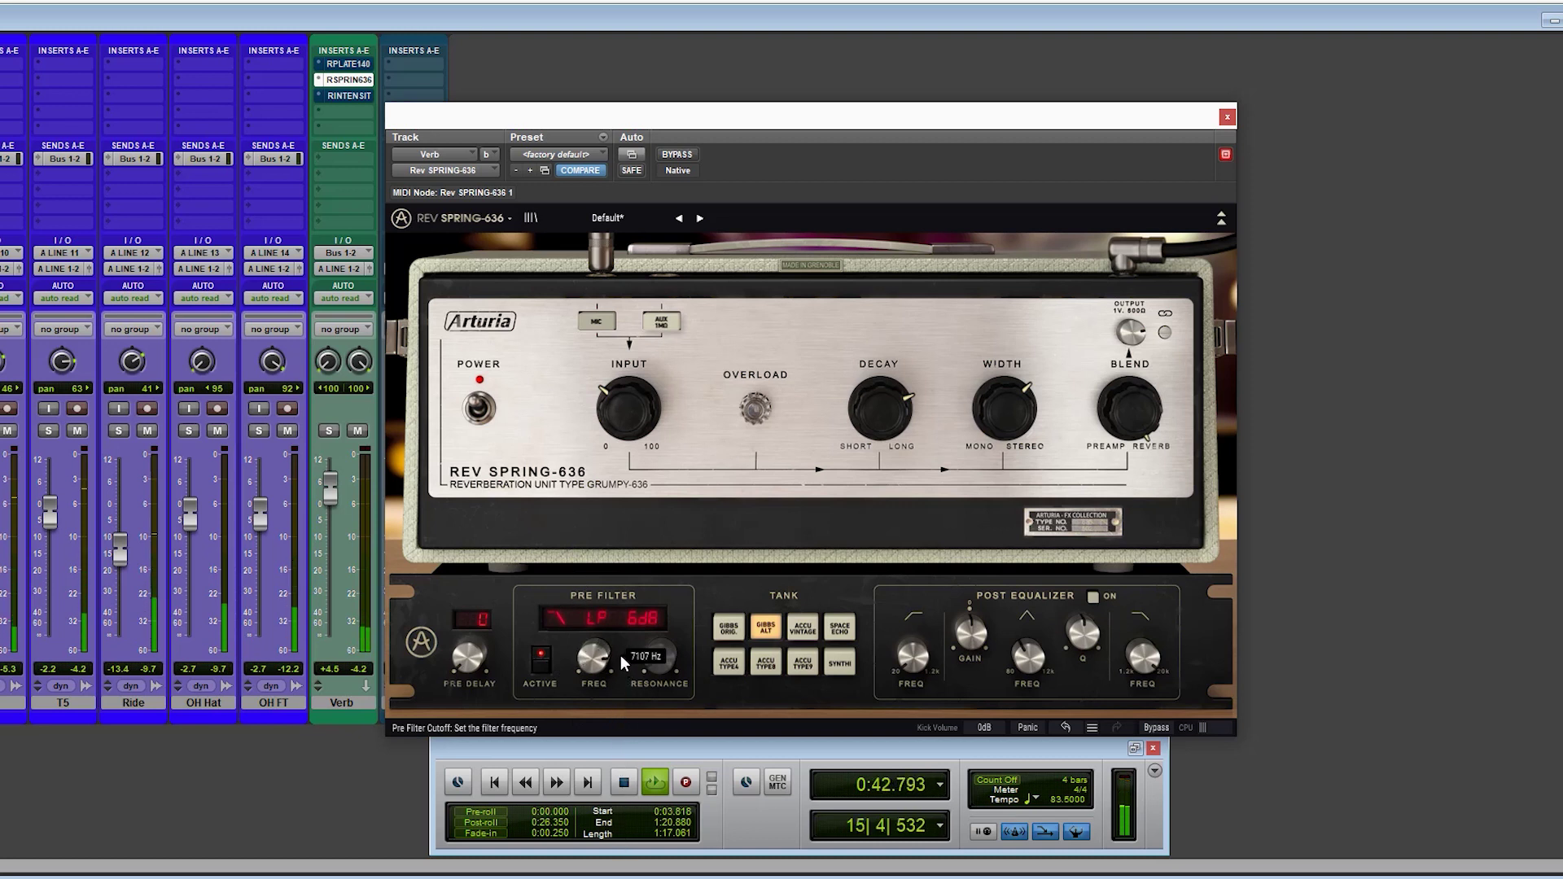
Compare the ACCU TYPE B tank, return to GIBBS ALT, and set the pre delay to 45 ms
{"action": "left_click", "coordinate": [802, 663]}
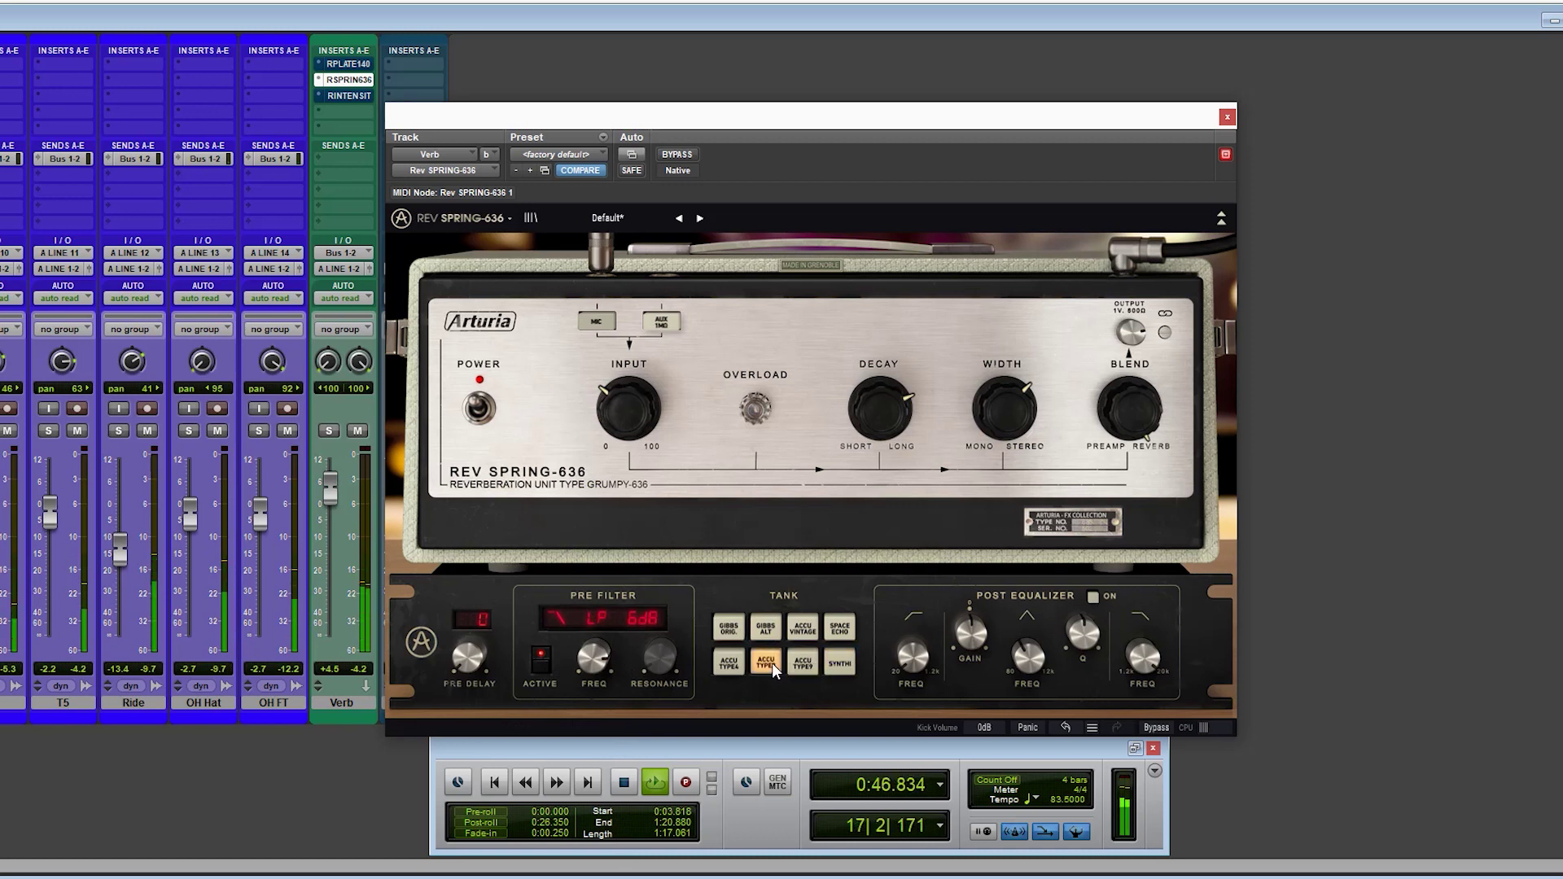
{"action": "left_click", "coordinate": [771, 619]}
{"action": "left_click_drag", "start_coordinate": [468, 655], "coordinate": [462, 619]}
Turn on the spring reverb's post equalizer and adjust its high-pass cutoff frequency
{"action": "left_click_drag", "start_coordinate": [901, 662], "coordinate": [898, 485]}
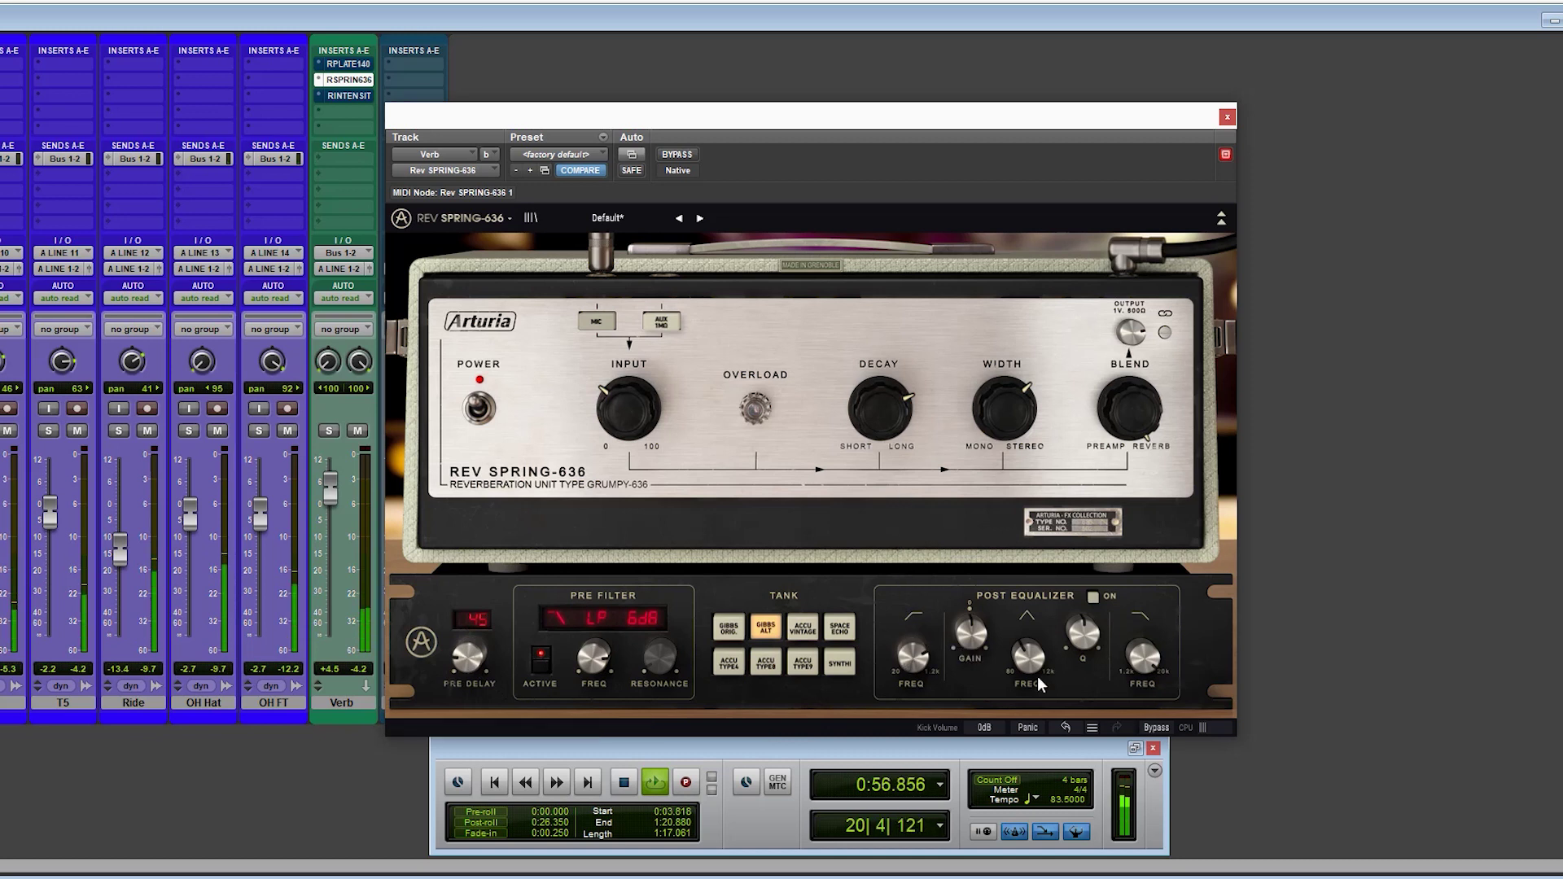
{"action": "left_click", "coordinate": [1093, 596]}
{"action": "left_click_drag", "start_coordinate": [913, 656], "coordinate": [918, 716]}
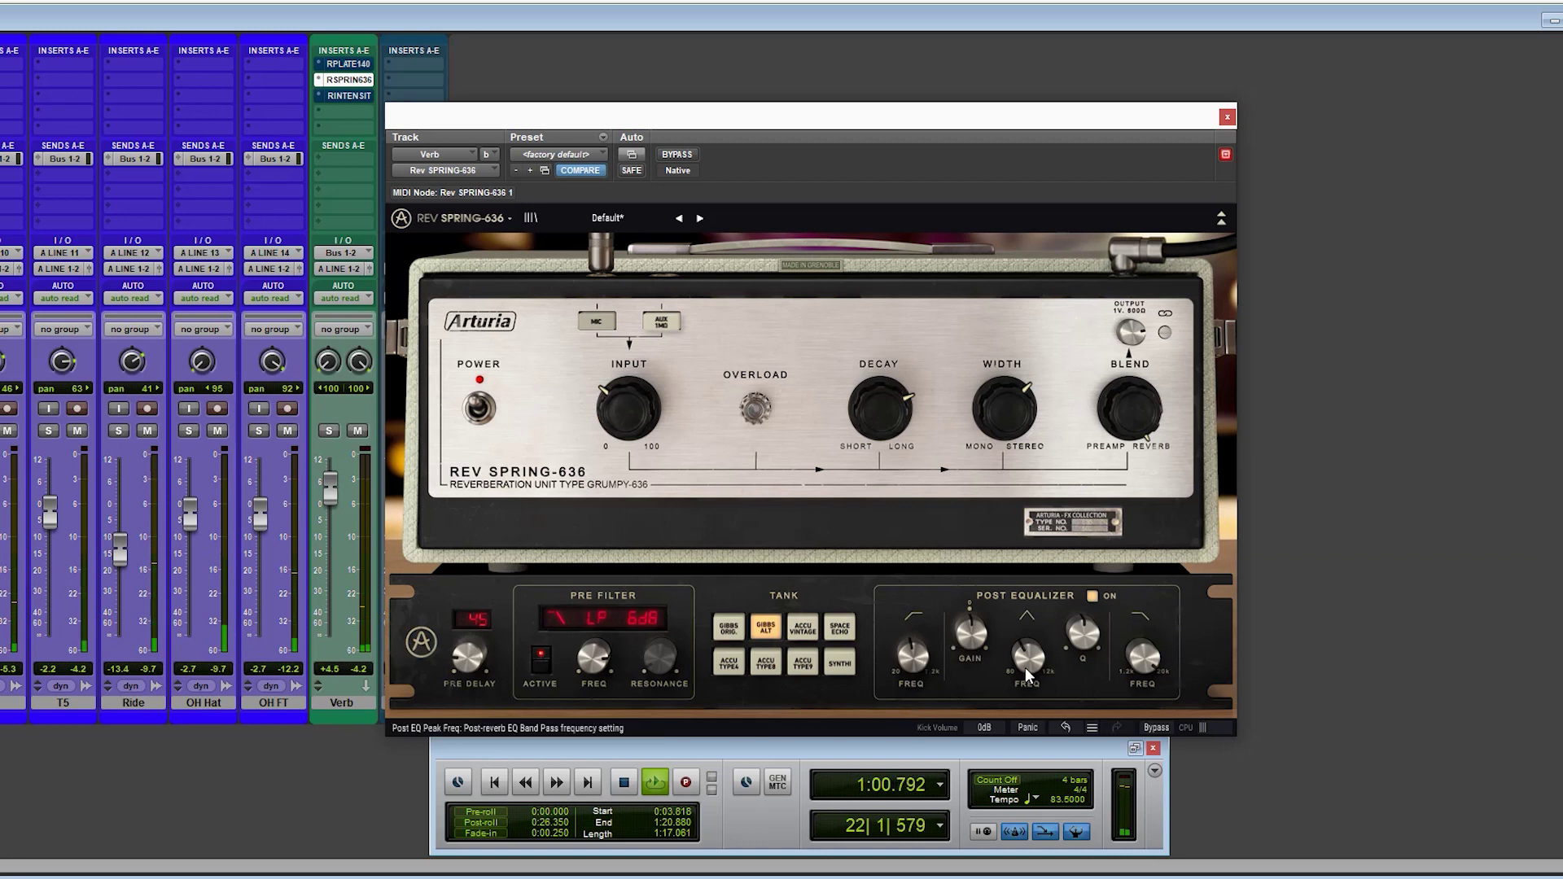
Try post equalizer peak gains of -24.0 and 11.5 dB while sweeping the peak frequency to about 1496 Hz
{"action": "mouse_move", "coordinate": [979, 631]}
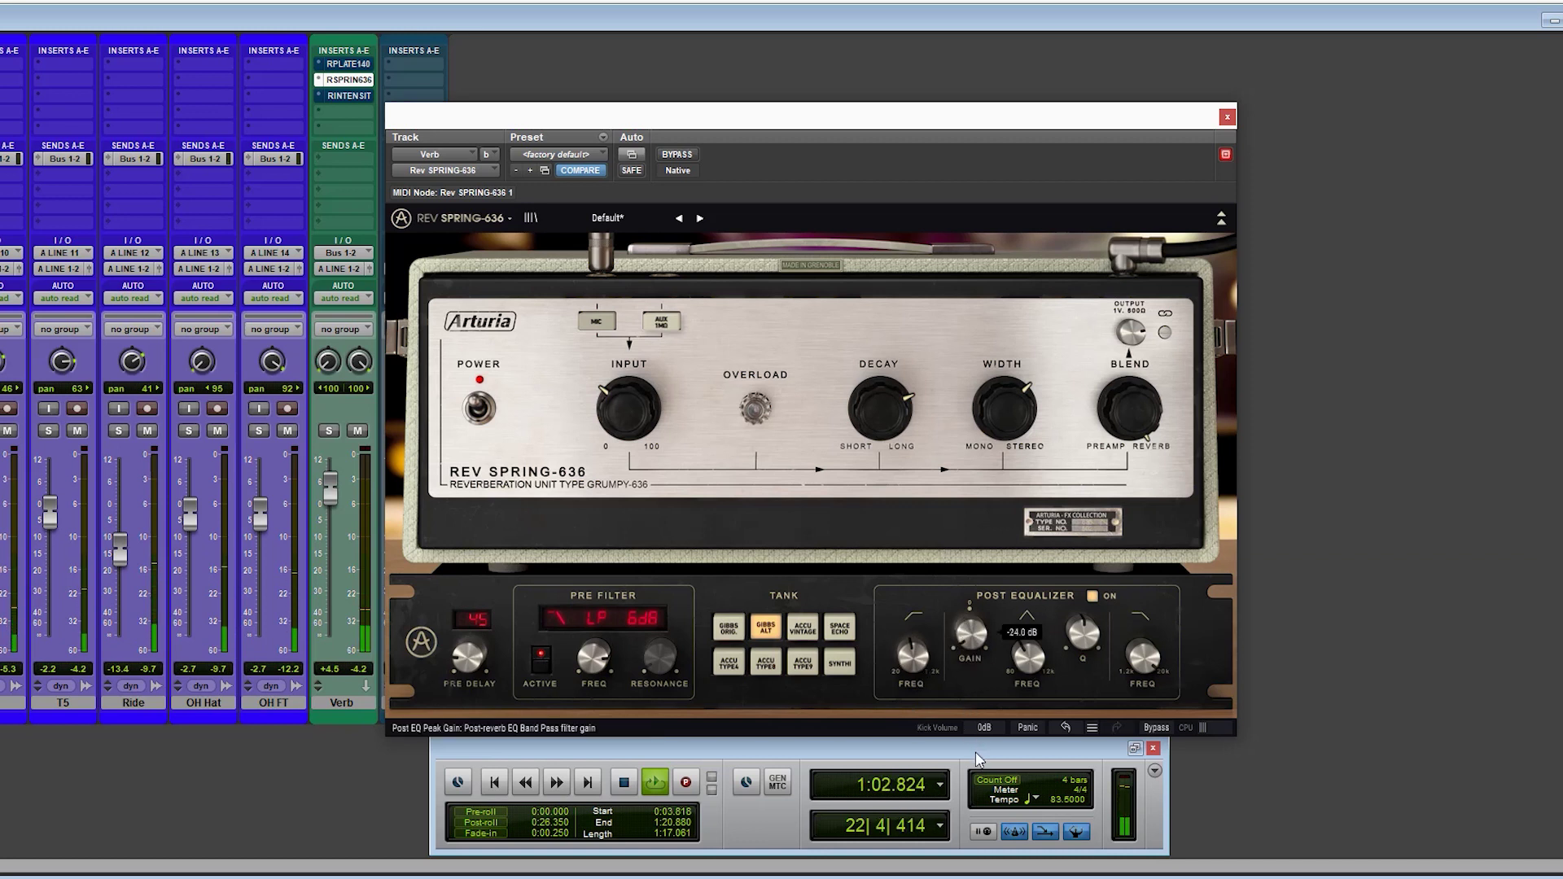
{"action": "left_click_drag", "start_coordinate": [1028, 656], "coordinate": [1023, 569]}
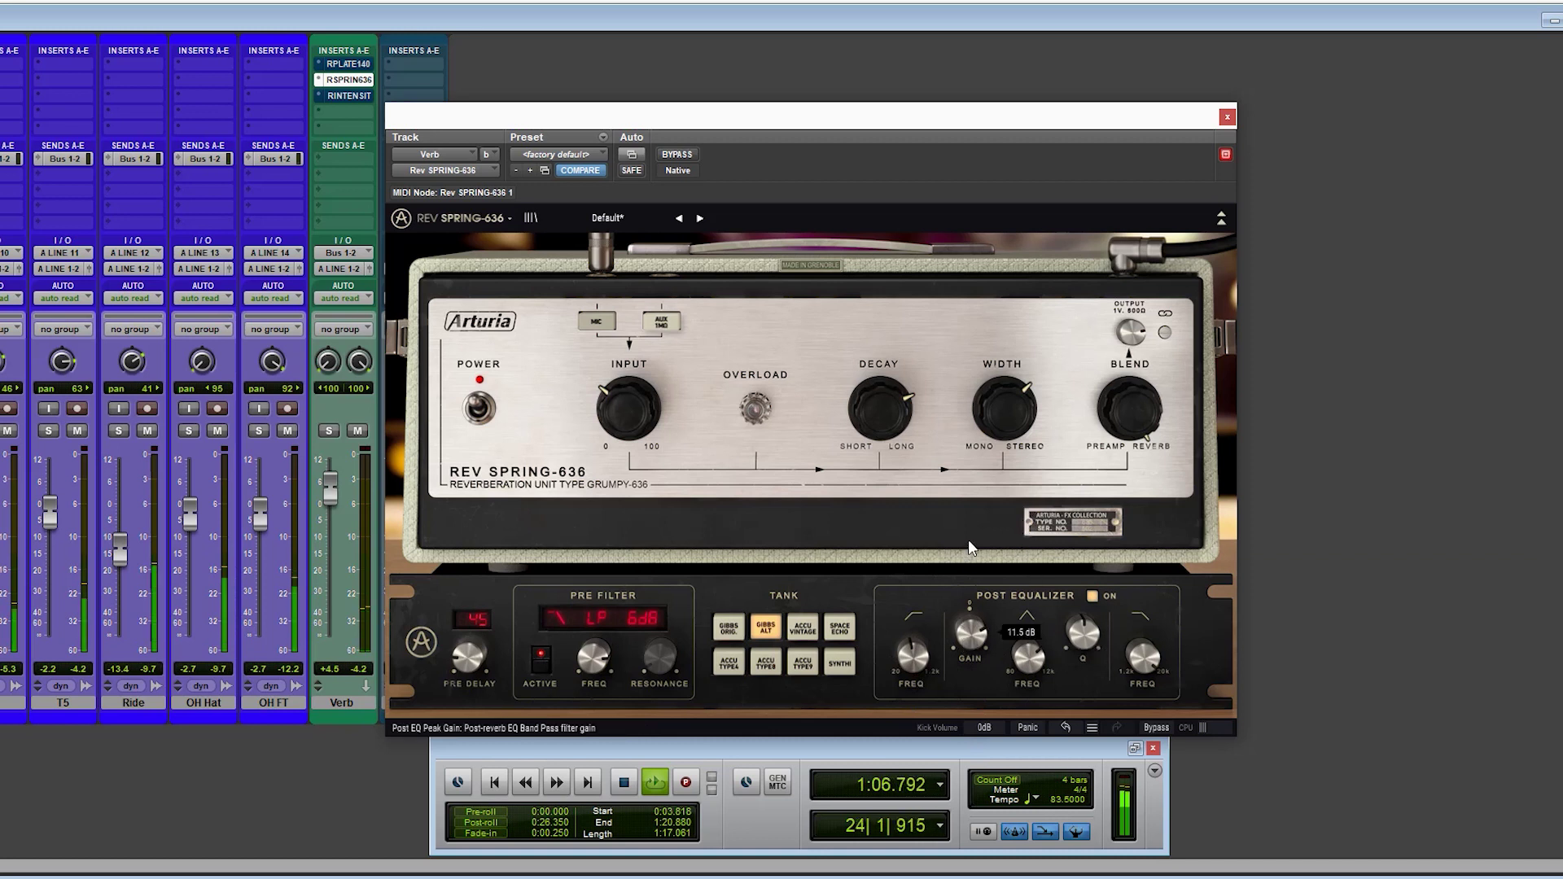
{"action": "left_click_drag", "start_coordinate": [1024, 661], "coordinate": [1008, 703]}
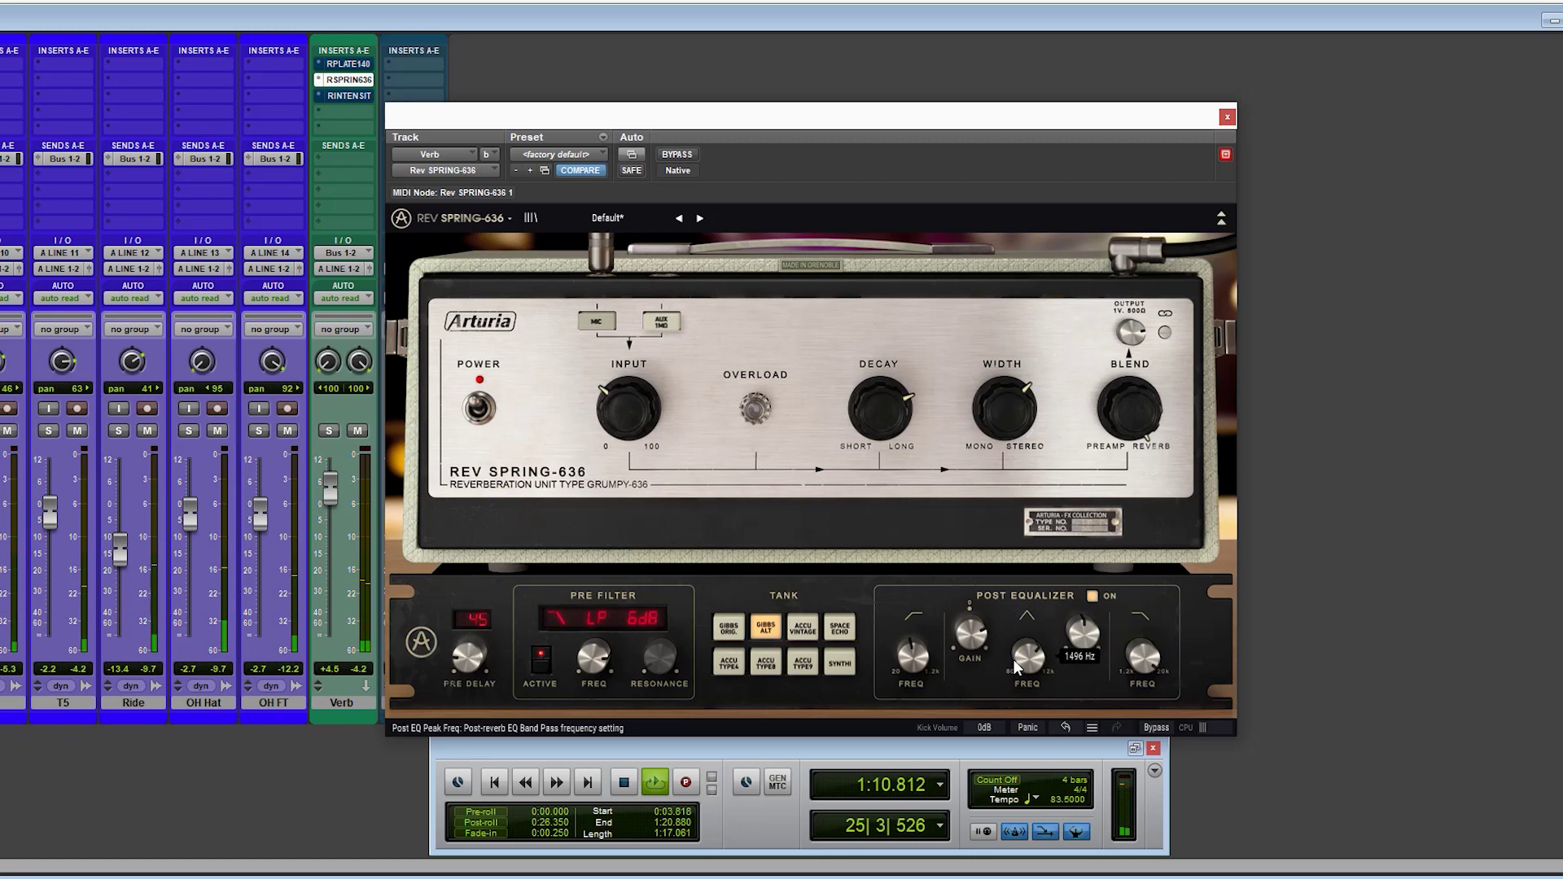
{"action": "mouse_move", "coordinate": [978, 661]}
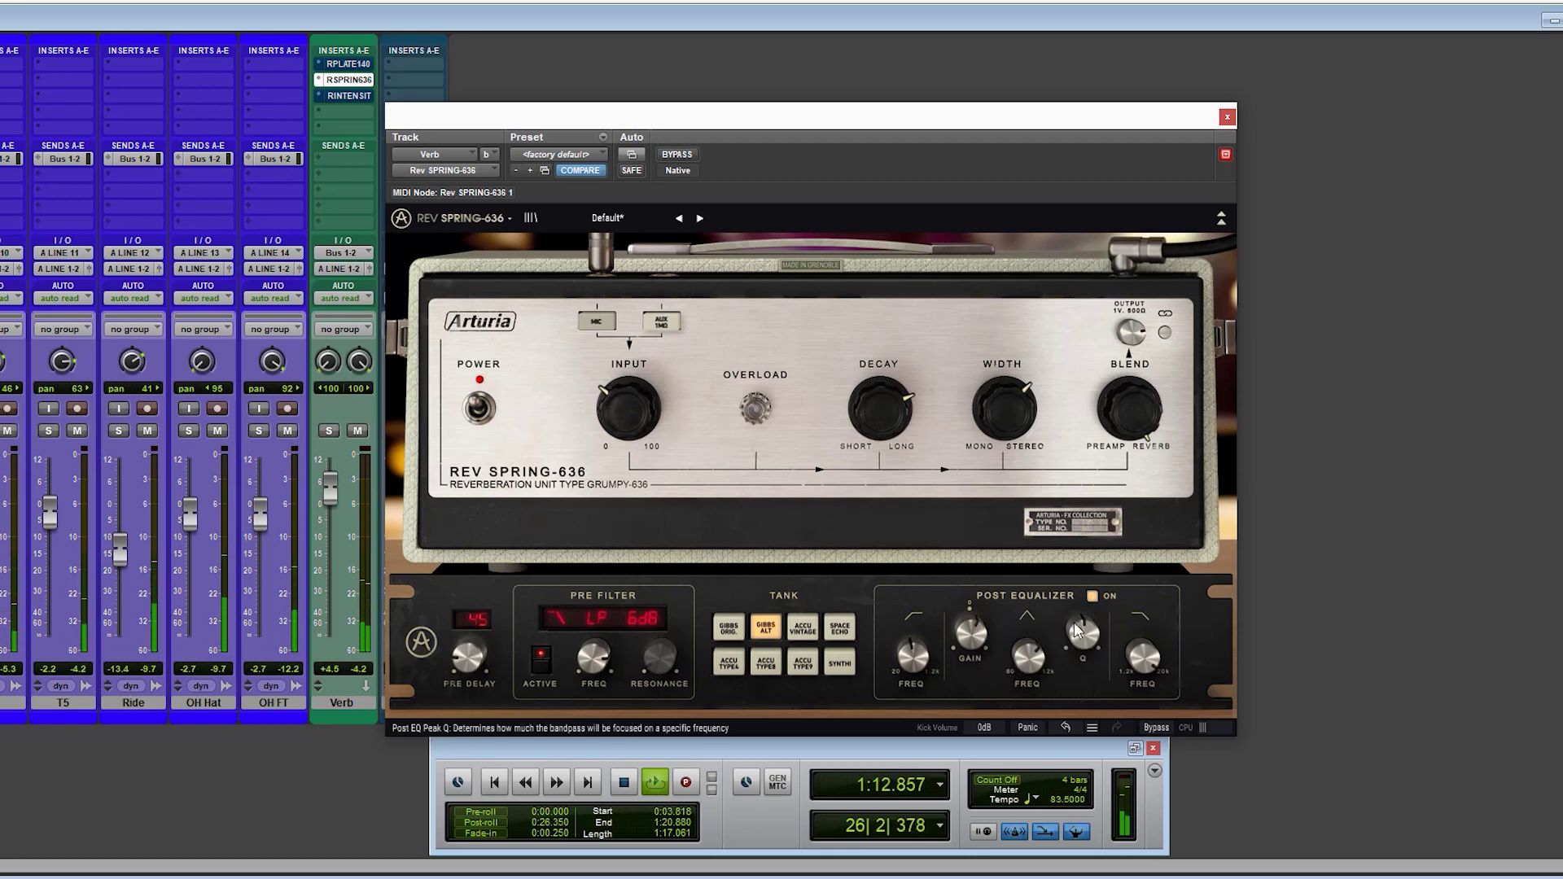
Adjust the post equalizer's low-pass cutoff to about 14944 Hz and stop playback
{"action": "mouse_move", "coordinate": [1148, 659]}
{"action": "scroll", "coordinate": [1144, 656], "scroll_direction": "down", "scroll_amount": 2}
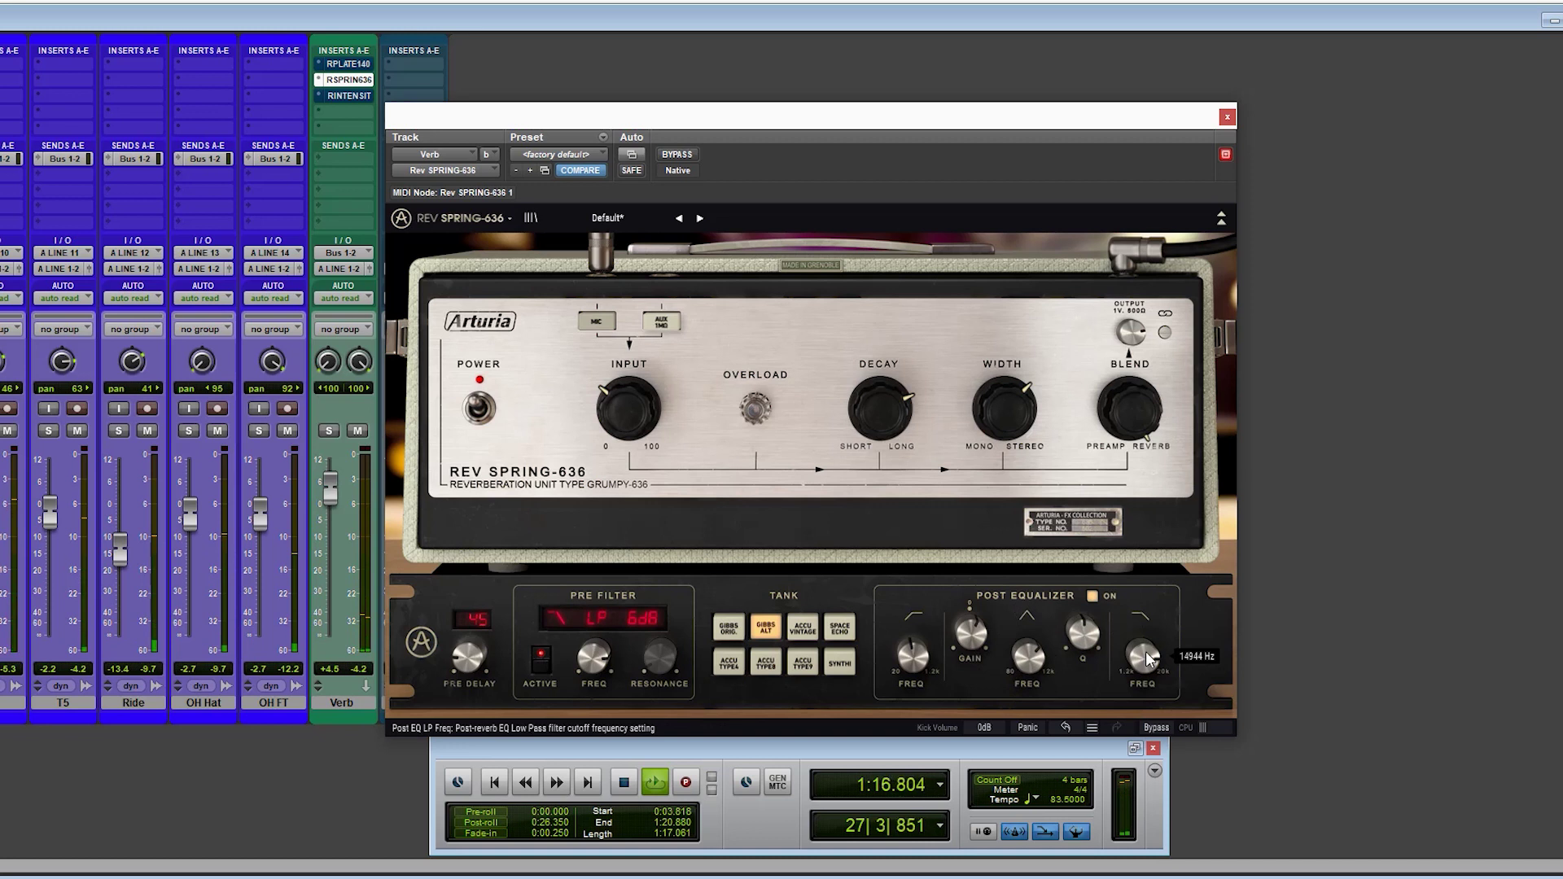
{"action": "key", "text": "space"}
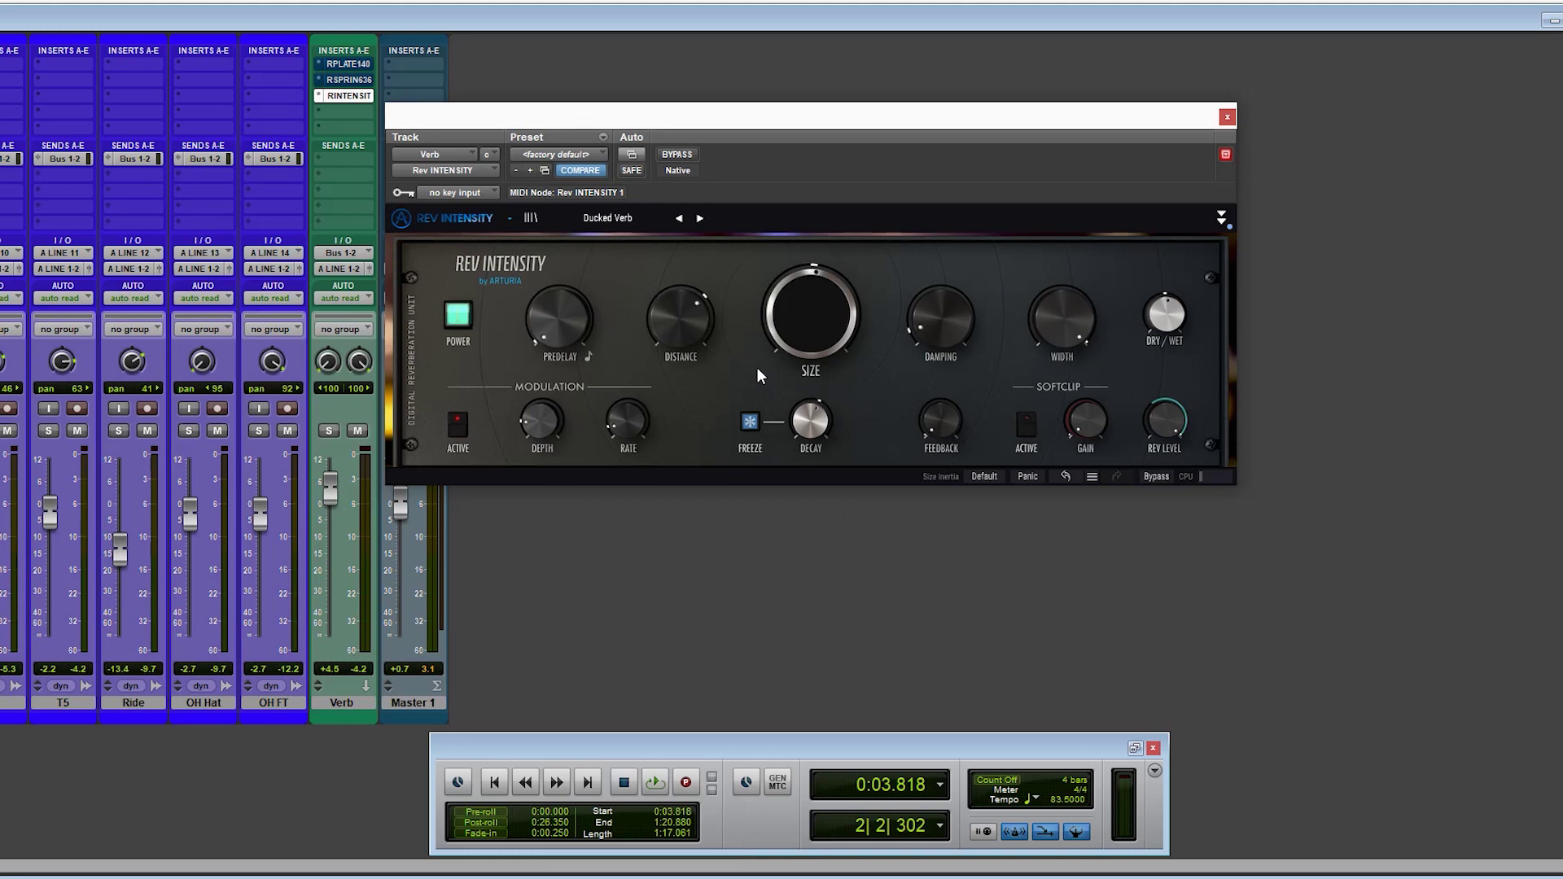
Load the Lo-fi Room preset in Rev INTENSITY, increase its Size during playback, and stop playback
{"action": "left_click", "coordinate": [617, 212]}
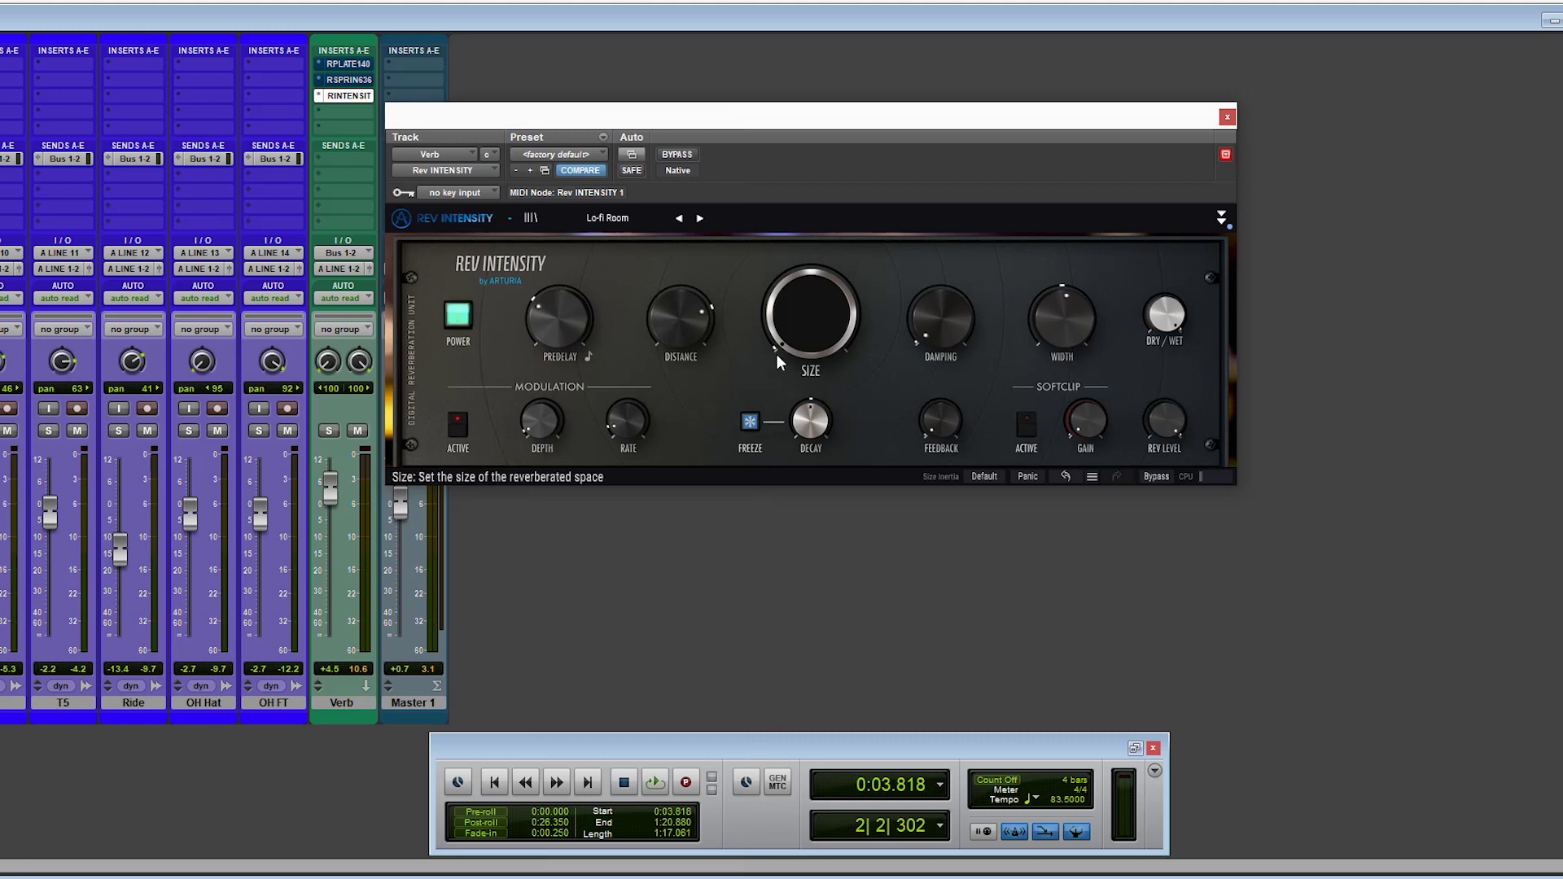
{"action": "key", "text": "space"}
{"action": "left_click_drag", "start_coordinate": [776, 354], "coordinate": [780, 350]}
{"action": "left_click_drag", "start_coordinate": [757, 199], "coordinate": [762, 172]}
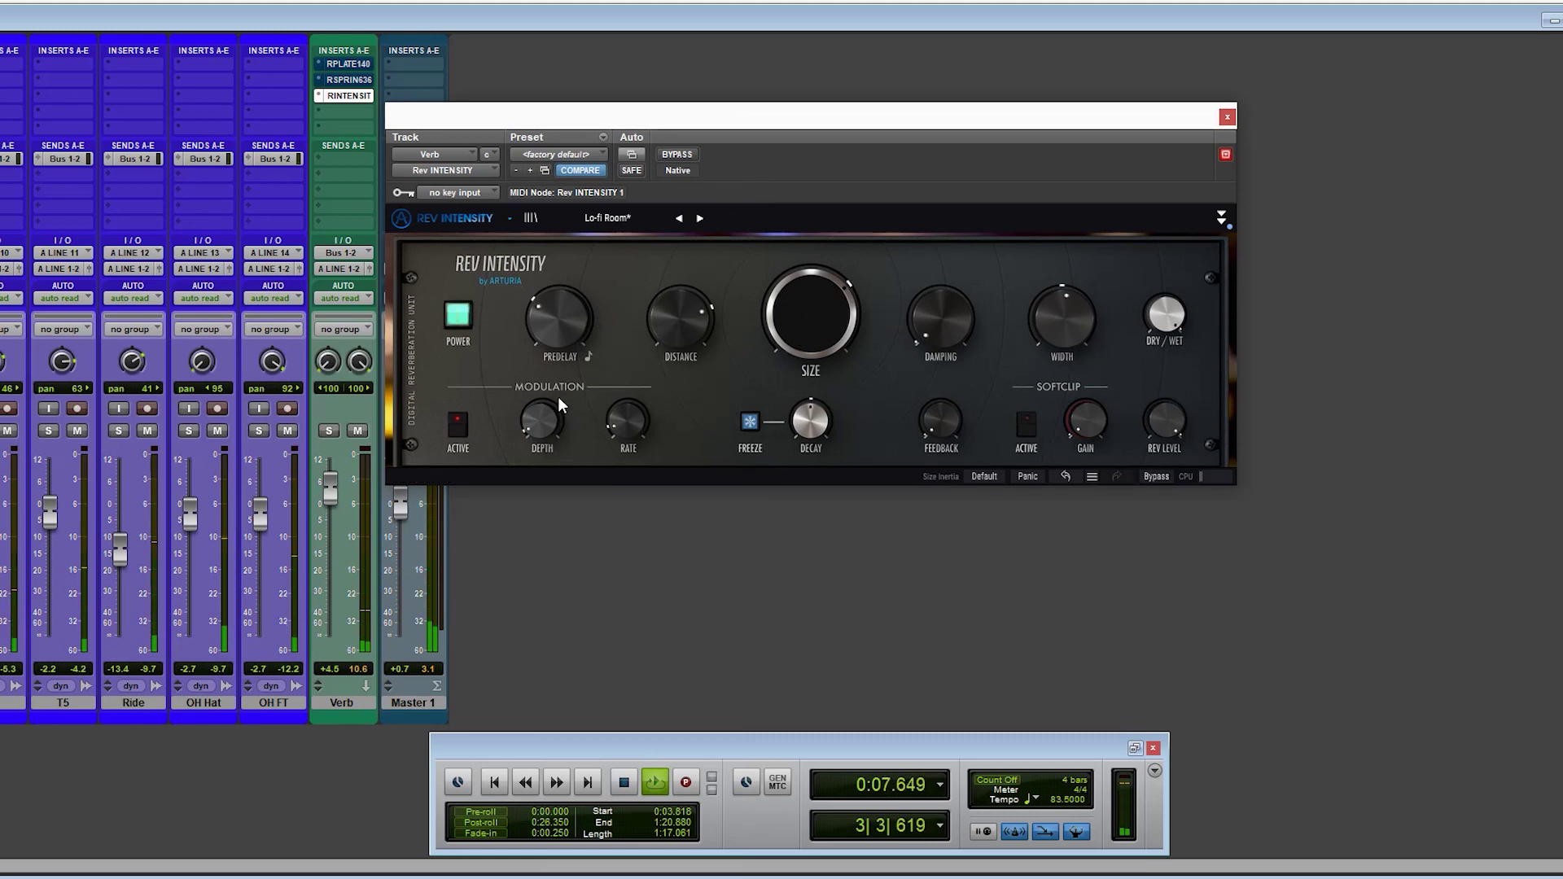
{"action": "mouse_move", "coordinate": [549, 318]}
{"action": "mouse_move", "coordinate": [768, 330]}
{"action": "left_mouse_down"}
{"action": "mouse_move", "coordinate": [782, 280]}
{"action": "mouse_move", "coordinate": [783, 307]}
{"action": "left_mouse_up"}
{"action": "key", "text": "space"}
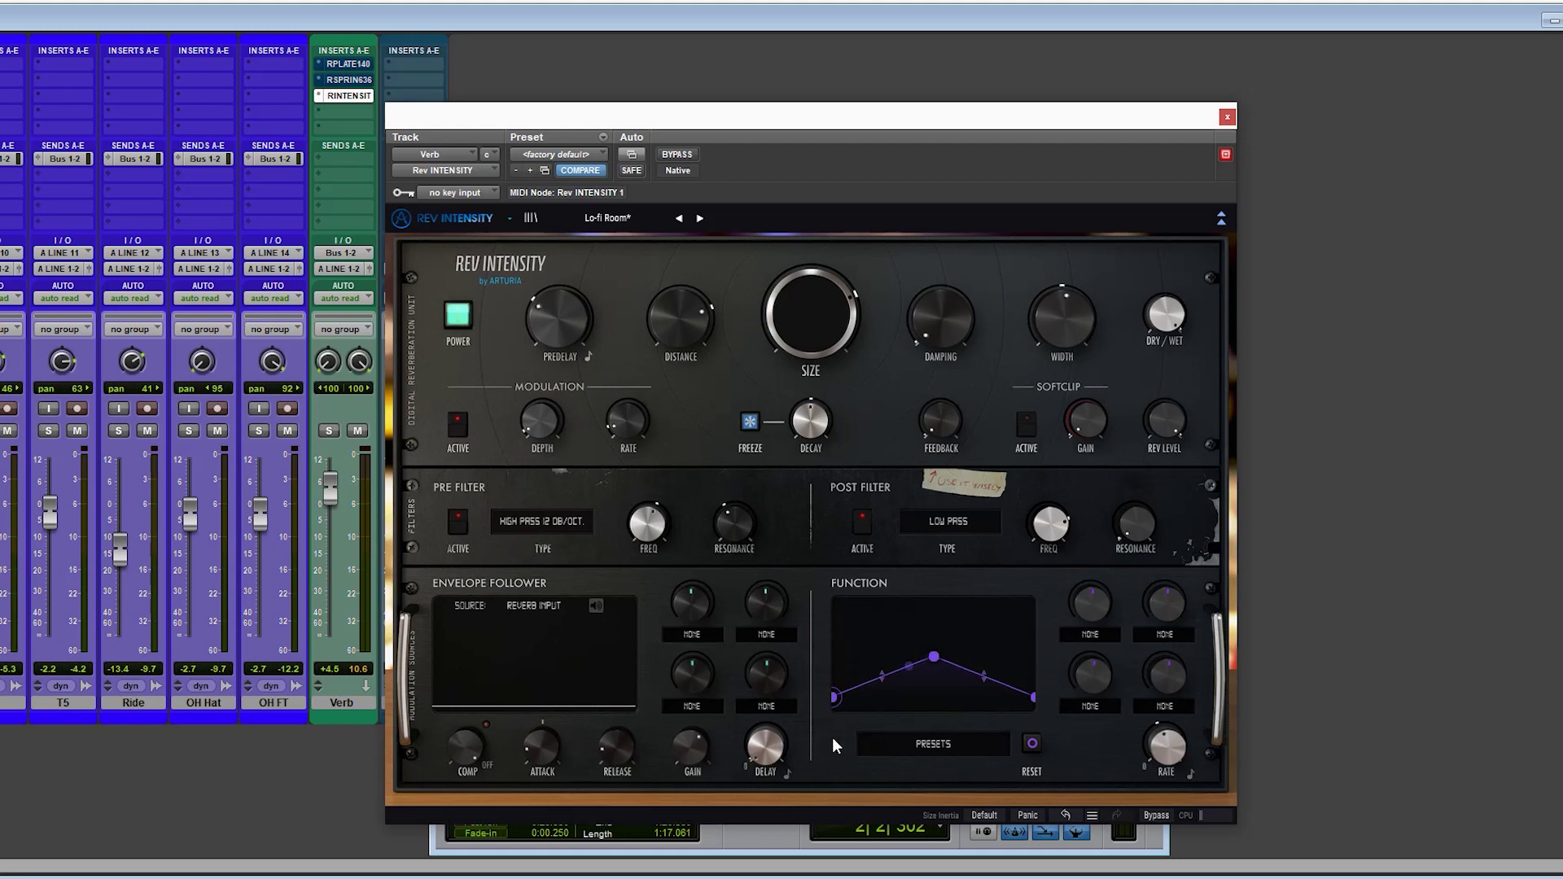
Browse the Function generator's presets, load the Reversed Rhythm reverb preset, and start playback
{"action": "left_click", "coordinate": [948, 746]}
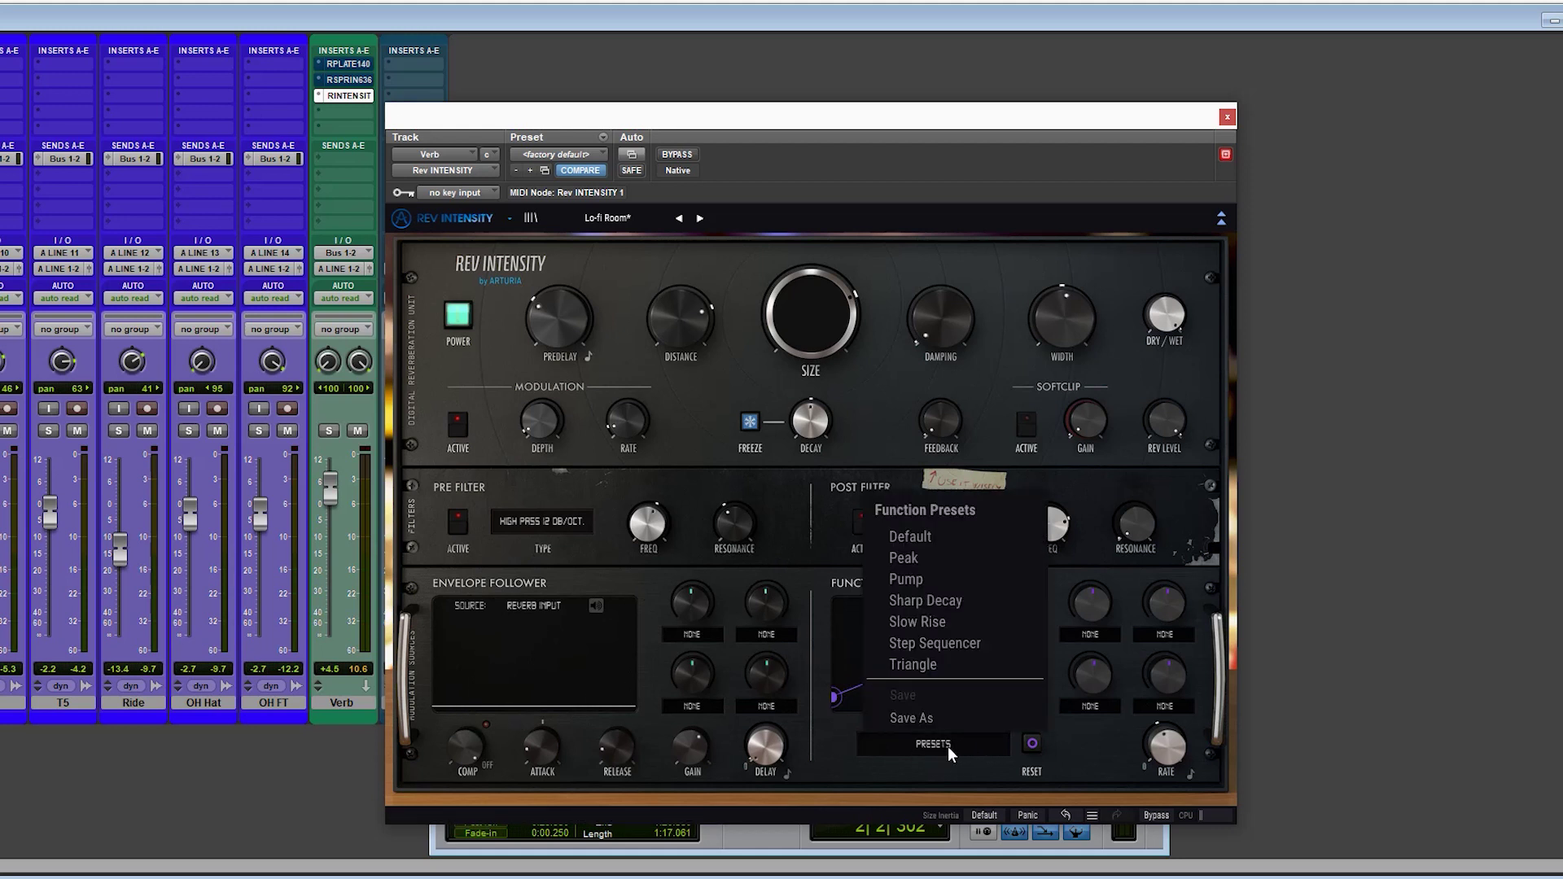
{"action": "left_click", "coordinate": [926, 642]}
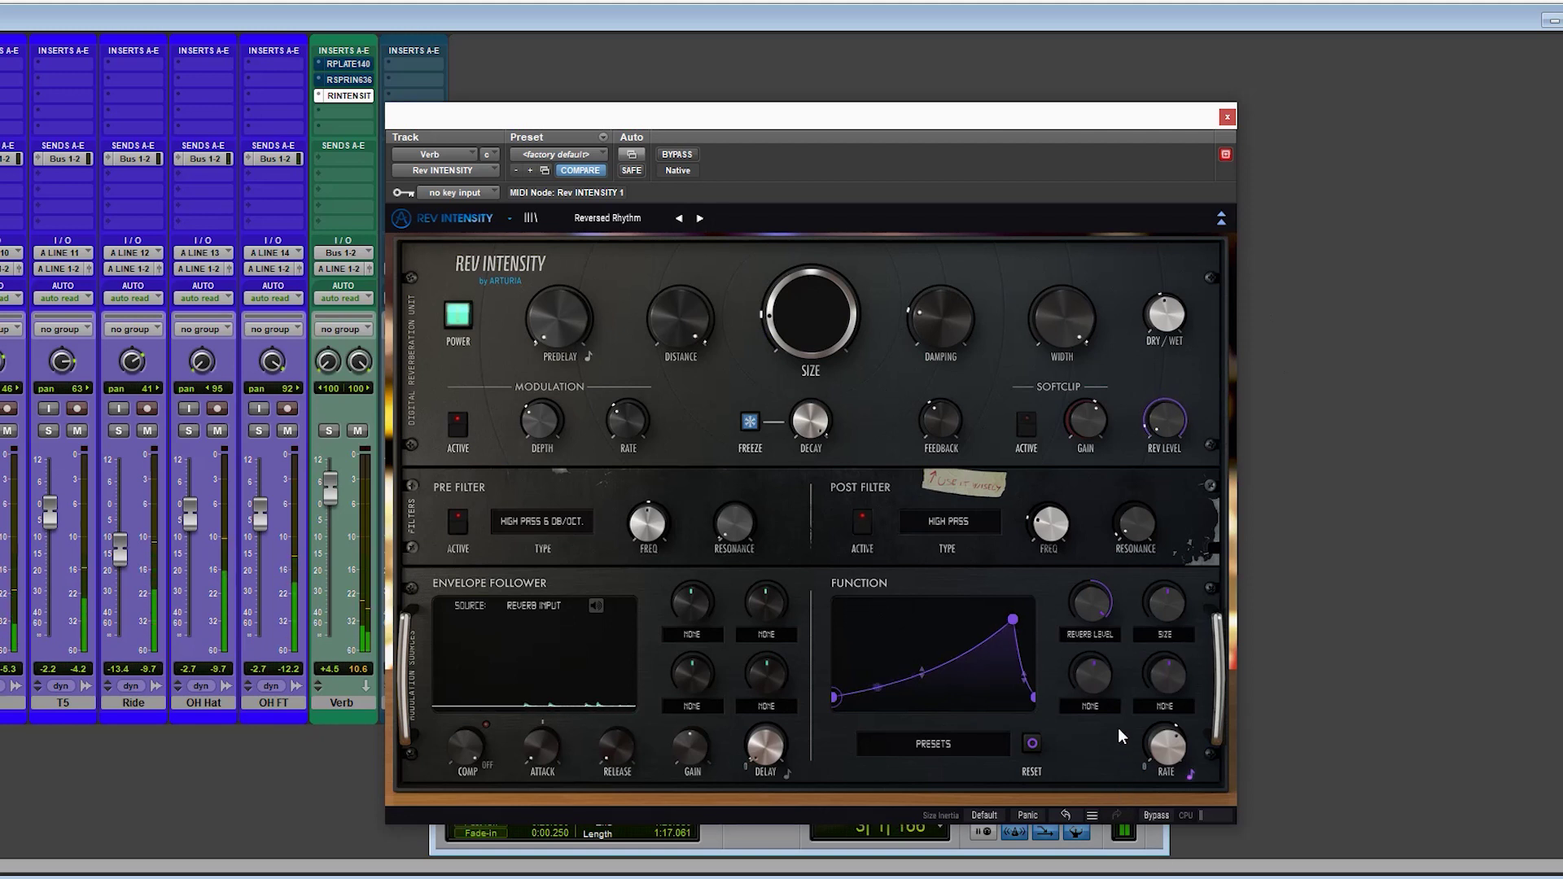
Adjust Rev INTENSITY's reverb level and set the Function rate to 1/4
{"action": "left_click_drag", "start_coordinate": [1155, 433], "coordinate": [1151, 353]}
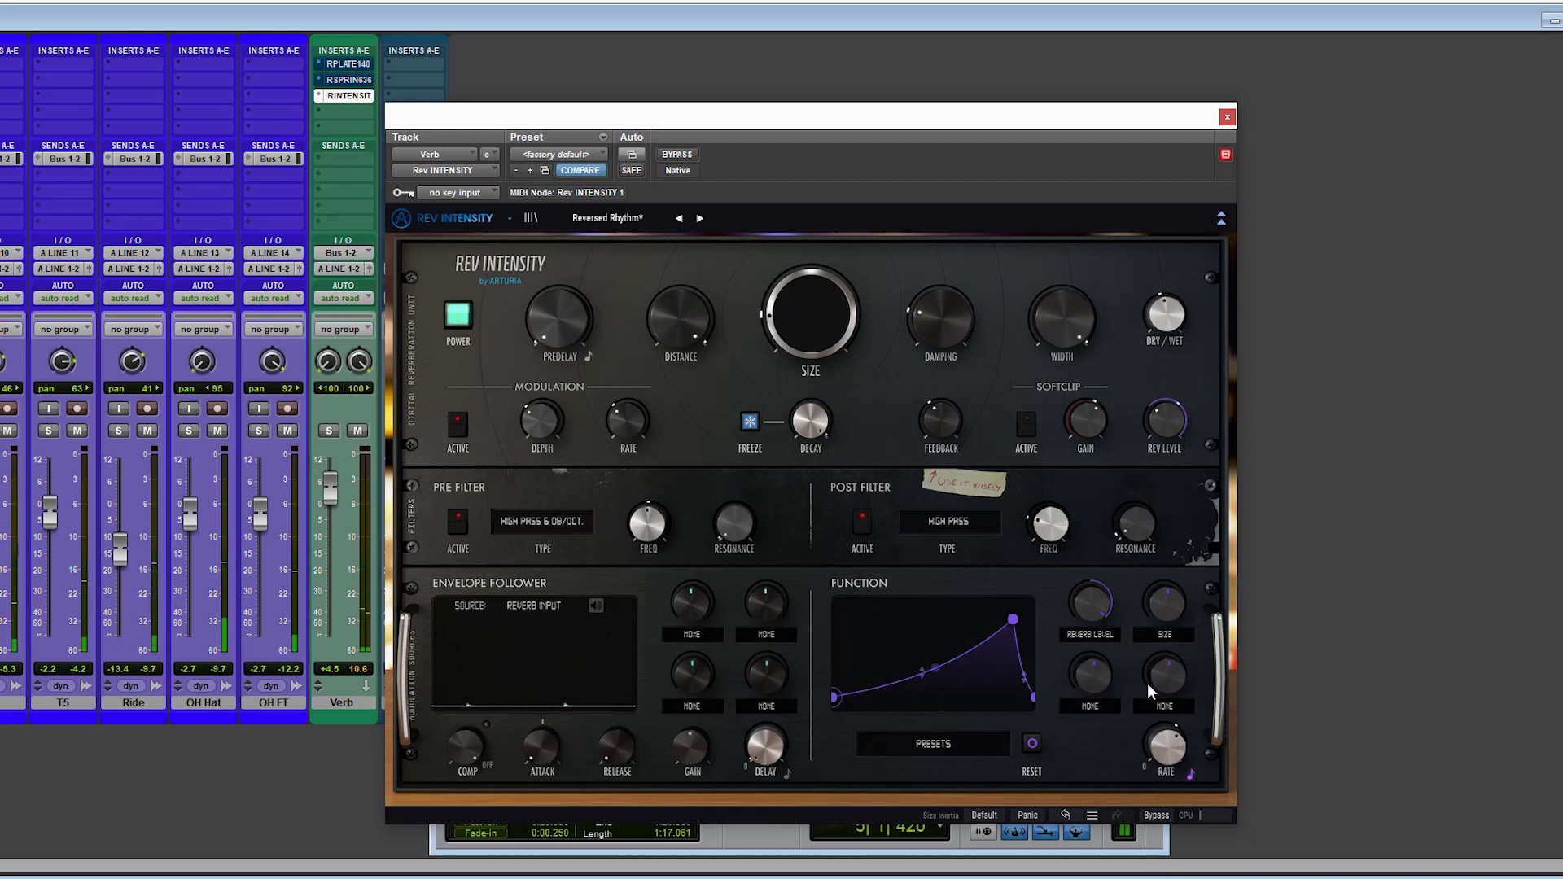
{"action": "mouse_move", "coordinate": [1166, 736]}
{"action": "mouse_move", "coordinate": [1167, 736]}
{"action": "left_mouse_down"}
{"action": "mouse_move", "coordinate": [1165, 770]}
{"action": "mouse_move", "coordinate": [1164, 750]}
{"action": "left_mouse_up"}
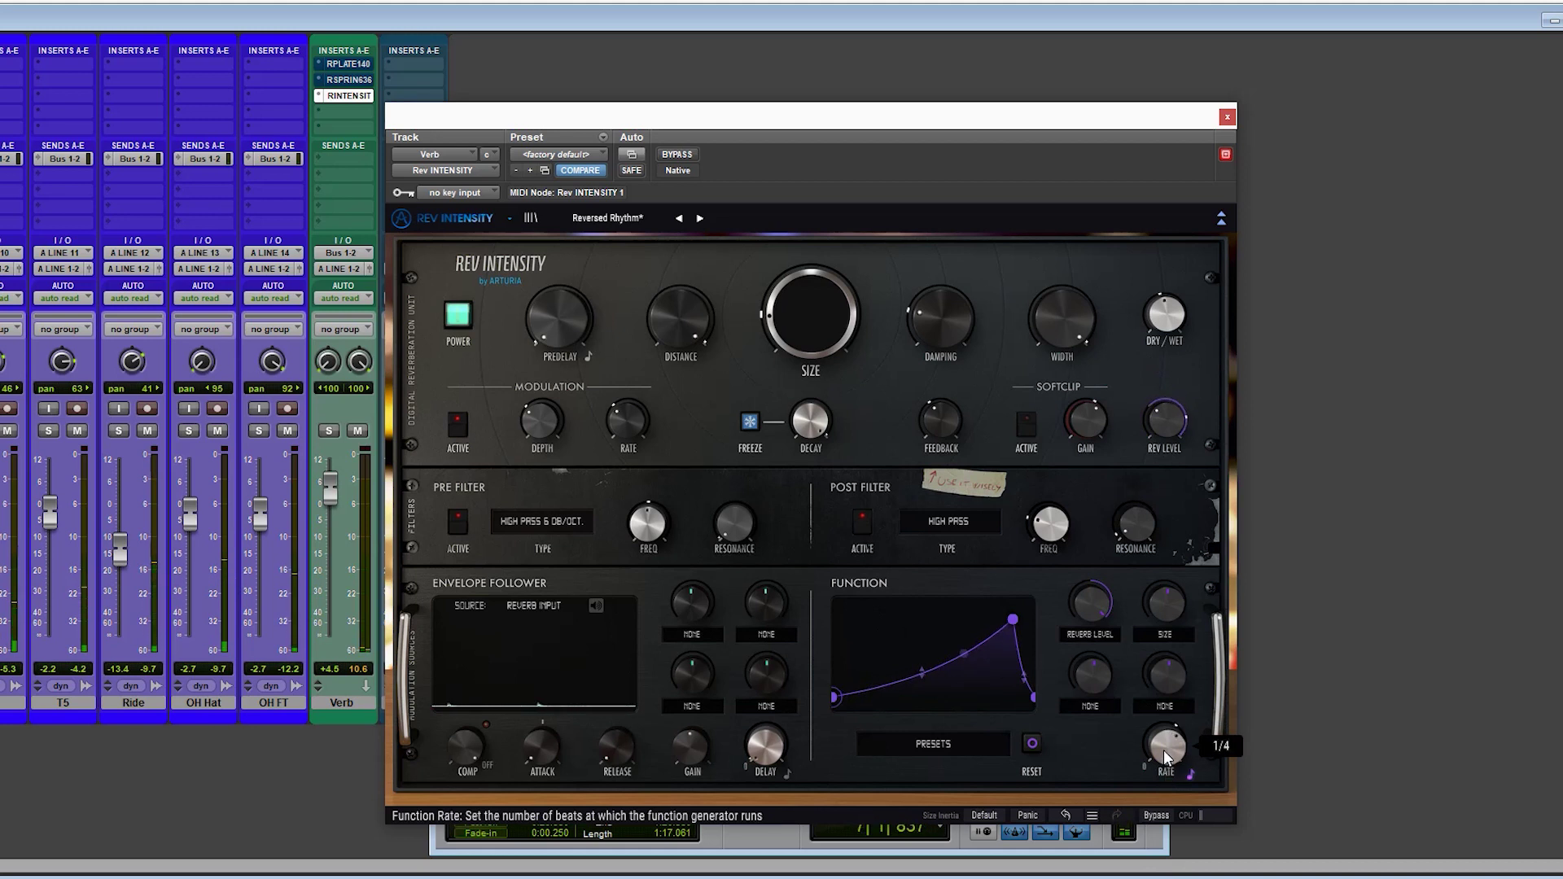
Adjust the Envelope Follower's delay and the pre filter frequency, increase Size, and set Distance to 0.352
{"action": "left_click_drag", "start_coordinate": [760, 744], "coordinate": [747, 640]}
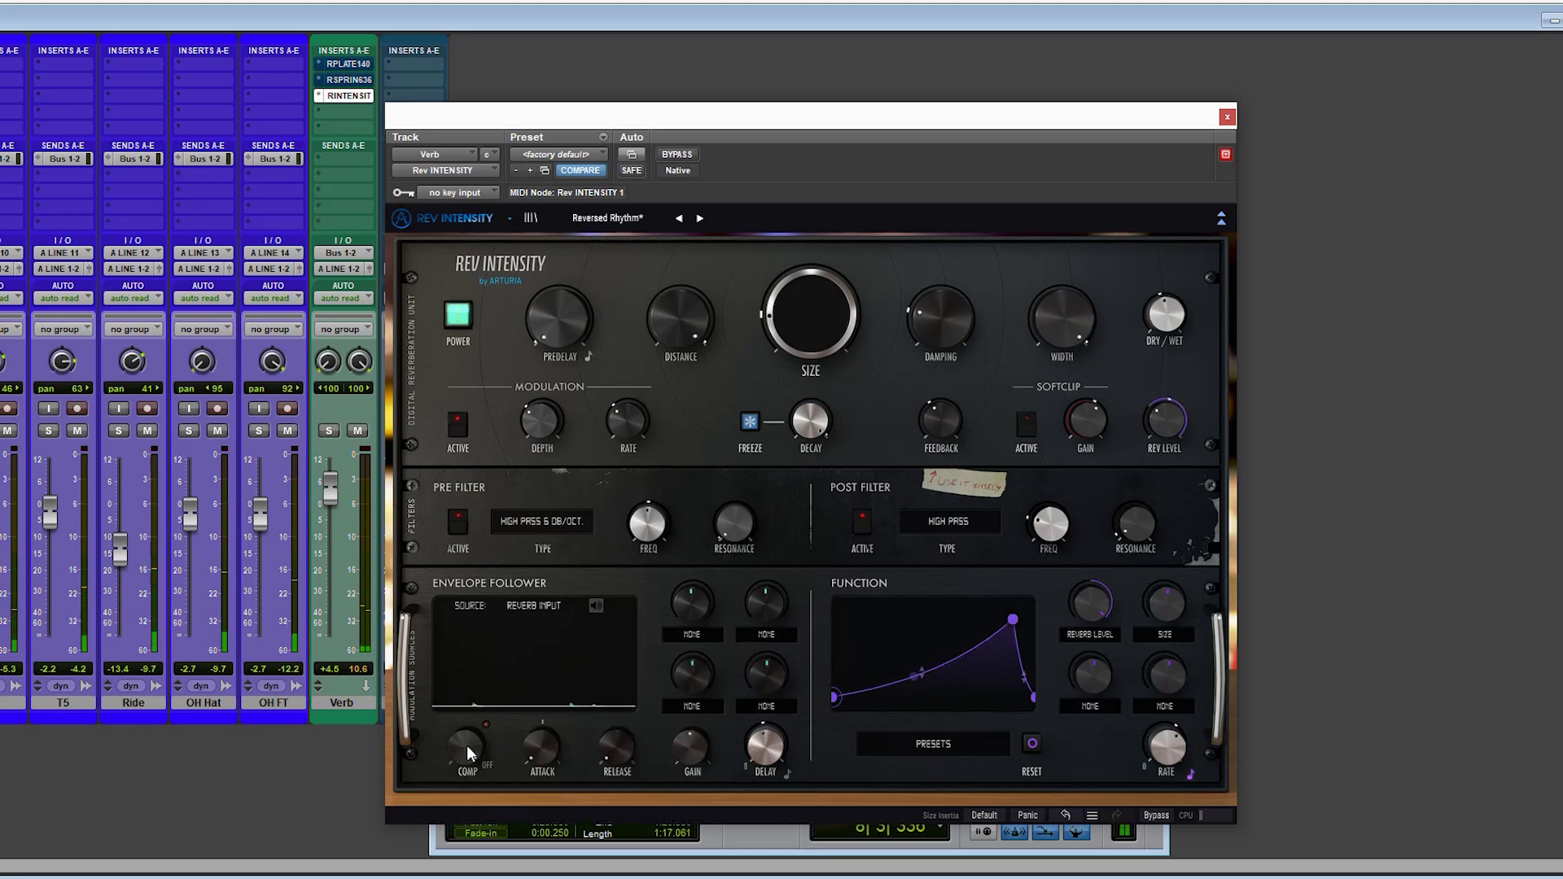
{"action": "left_click_drag", "start_coordinate": [638, 524], "coordinate": [626, 459]}
{"action": "left_click_drag", "start_coordinate": [783, 312], "coordinate": [787, 197]}
{"action": "left_click_drag", "start_coordinate": [666, 303], "coordinate": [679, 446]}
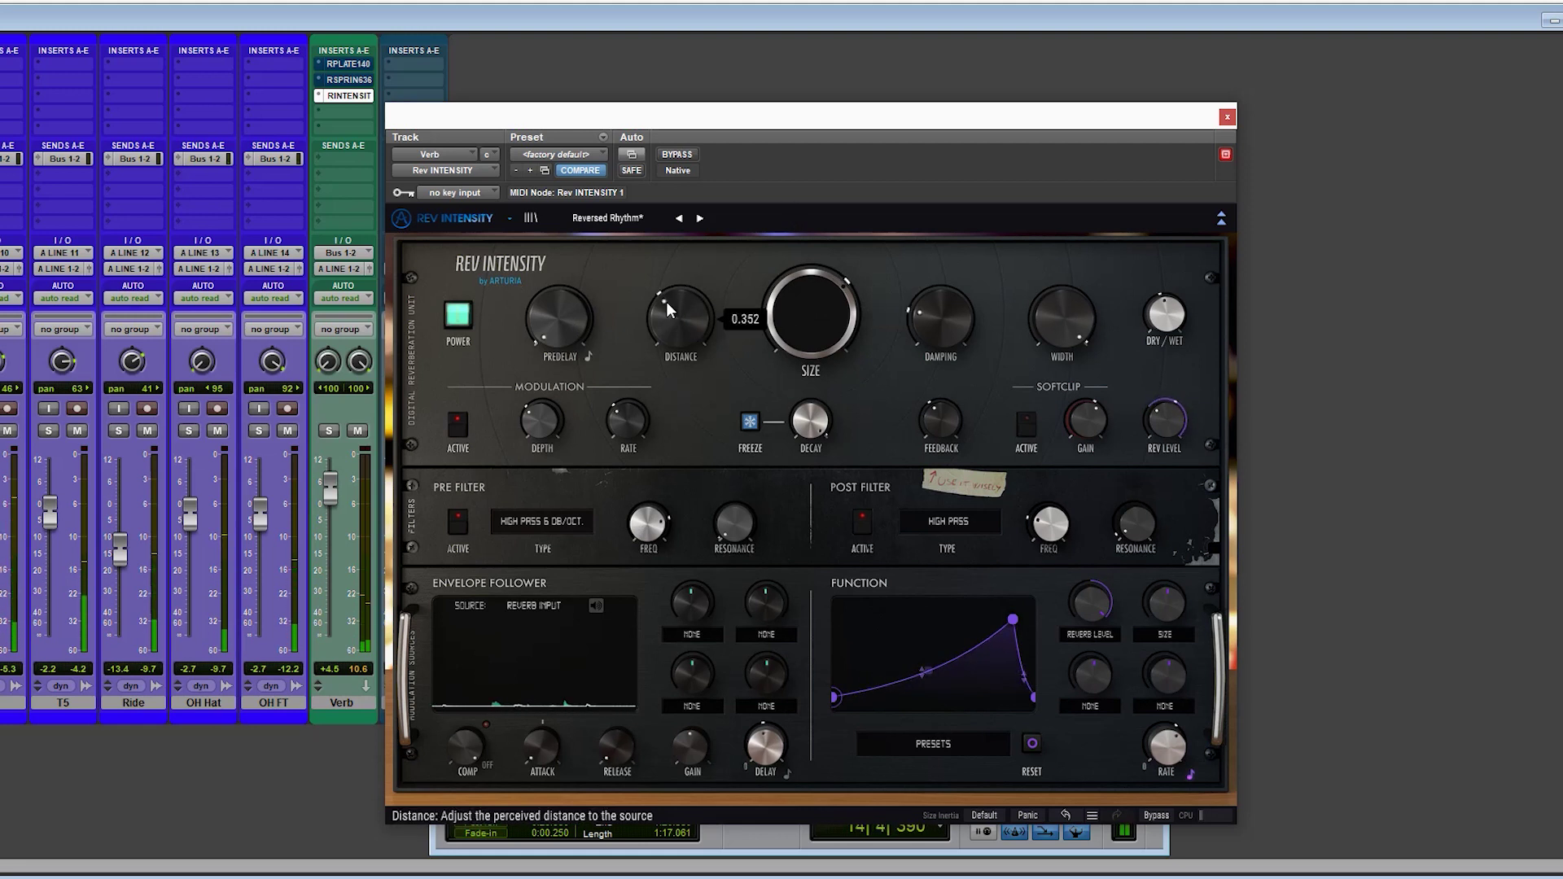
Adjust Rev INTENSITY's Predelay, narrow its Width, and reduce its Size
{"action": "left_click_drag", "start_coordinate": [551, 313], "coordinate": [554, 267]}
{"action": "left_click_drag", "start_coordinate": [1078, 301], "coordinate": [1069, 375]}
{"action": "left_click_drag", "start_coordinate": [843, 301], "coordinate": [846, 383]}
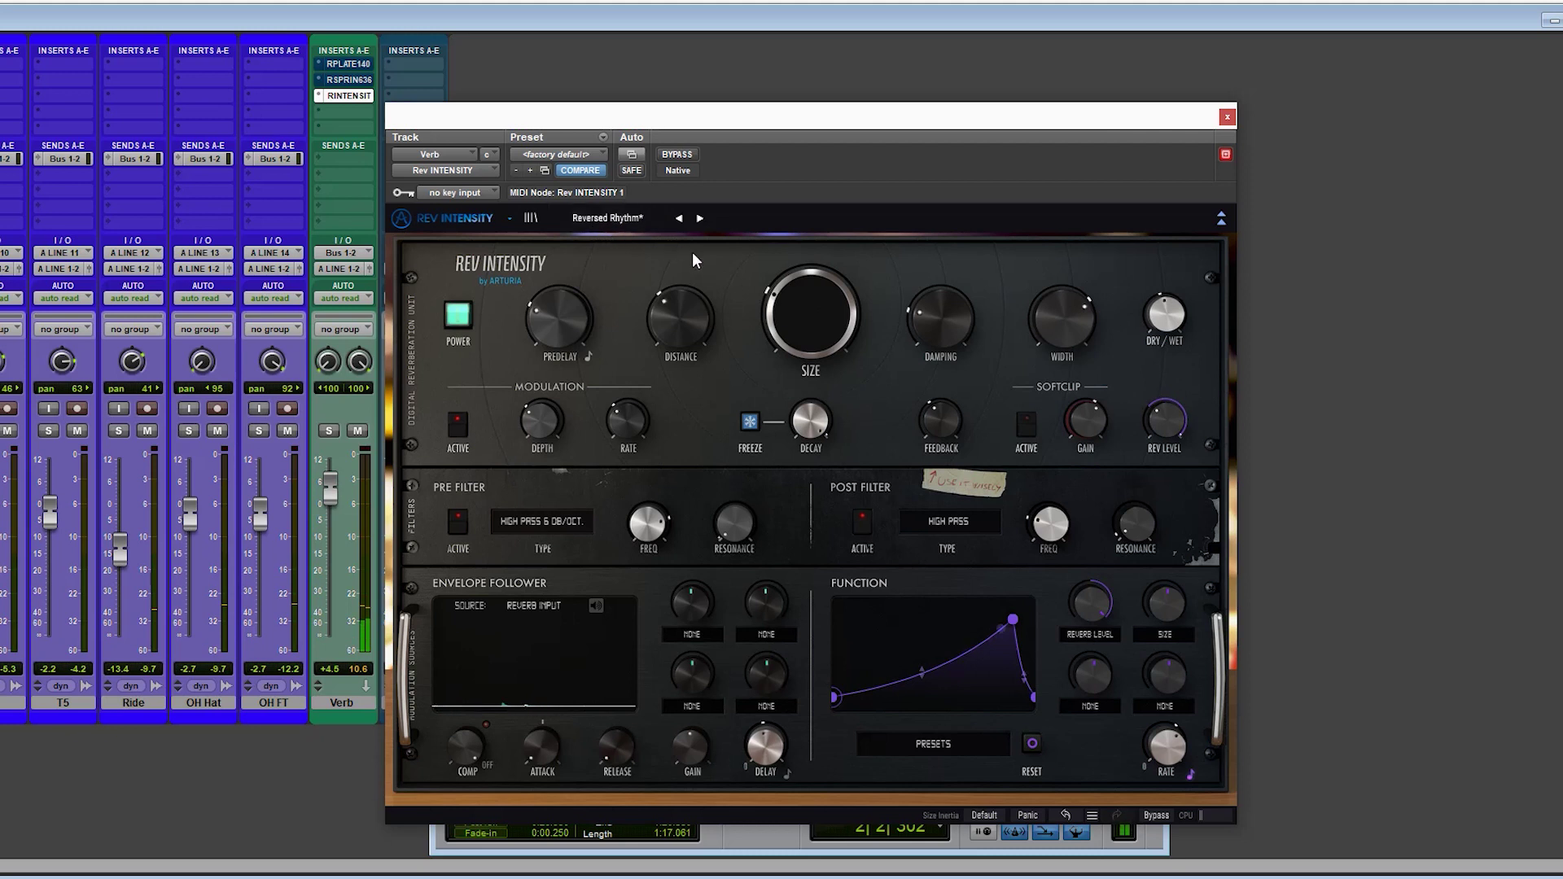
{"action": "left_click_drag", "start_coordinate": [801, 308], "coordinate": [791, 367]}
Lower the reverb level and the Function's Reverb Level modulation amount, and set Decay to -0.500
{"action": "mouse_move", "coordinate": [1148, 429]}
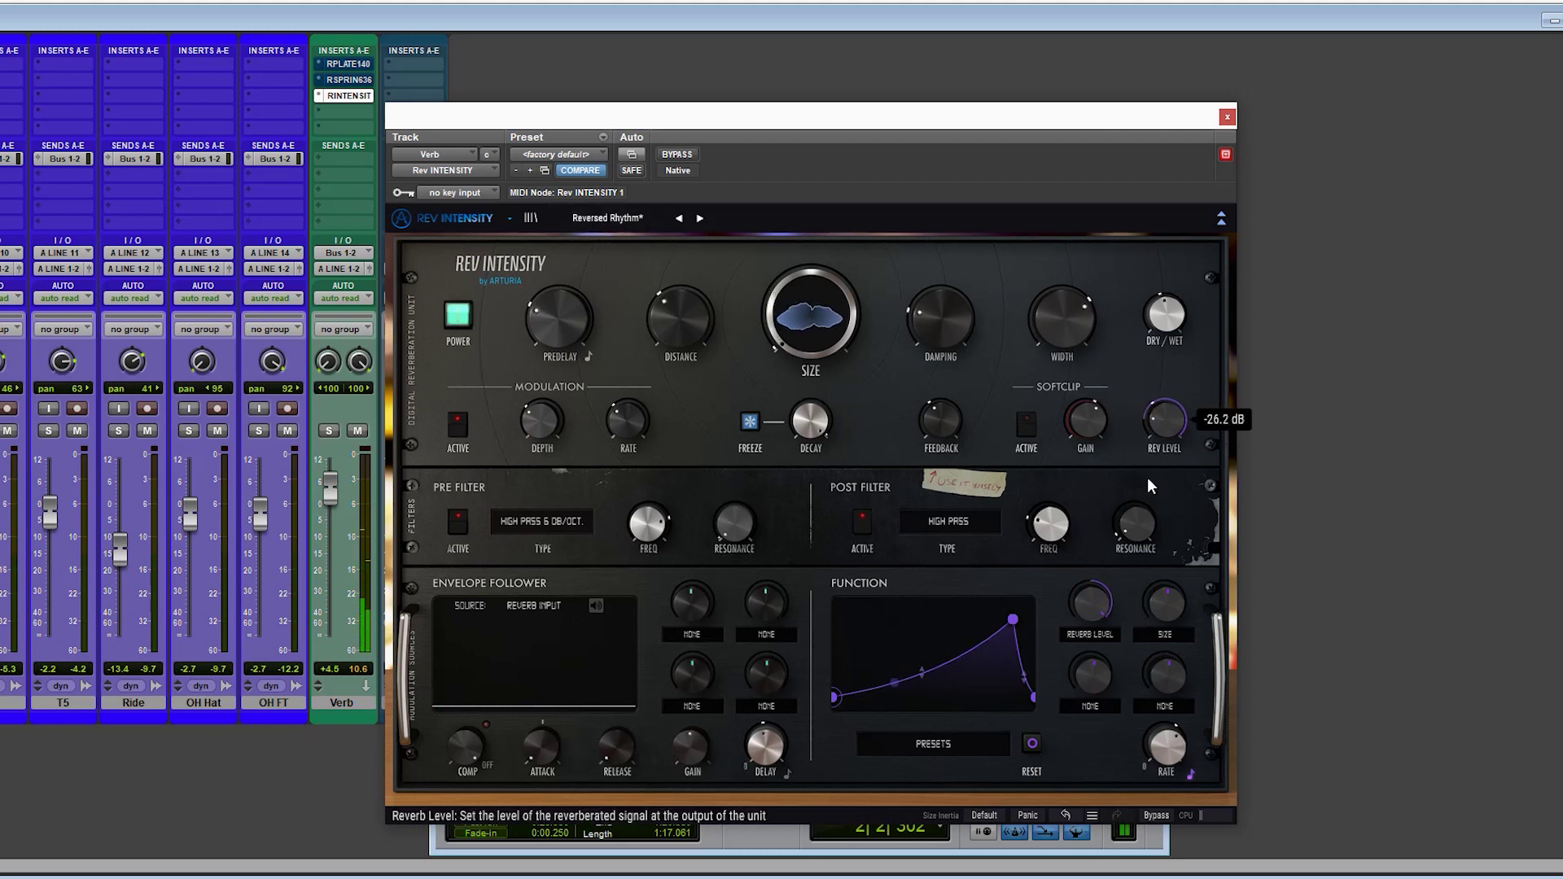
{"action": "mouse_move", "coordinate": [1086, 603]}
{"action": "left_mouse_down"}
{"action": "mouse_move", "coordinate": [1064, 744]}
{"action": "mouse_move", "coordinate": [1085, 605]}
{"action": "left_mouse_up"}
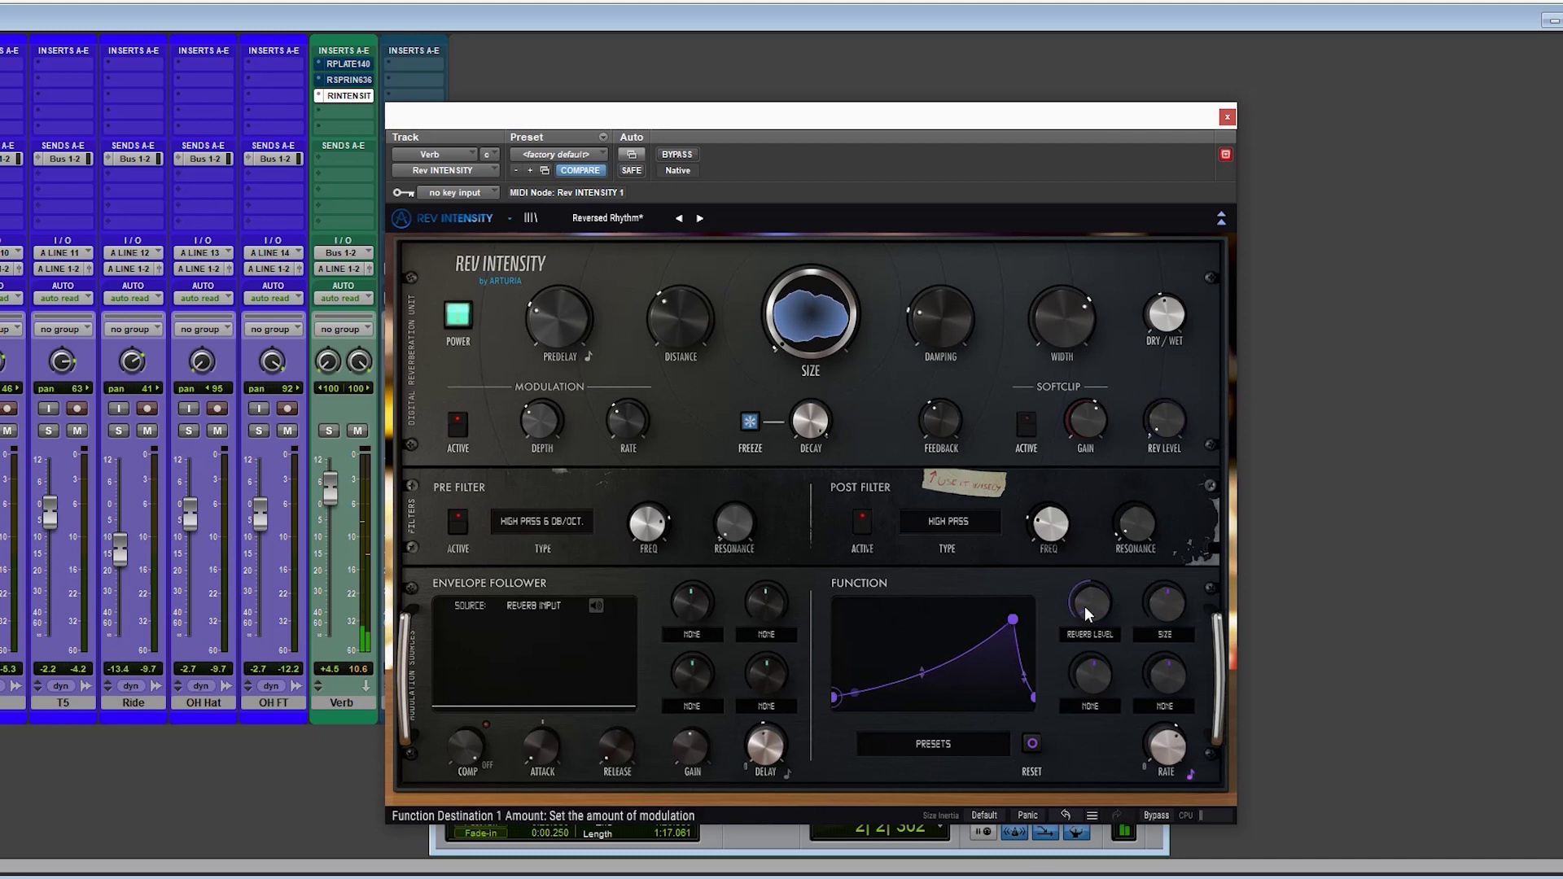
{"action": "mouse_move", "coordinate": [1164, 743]}
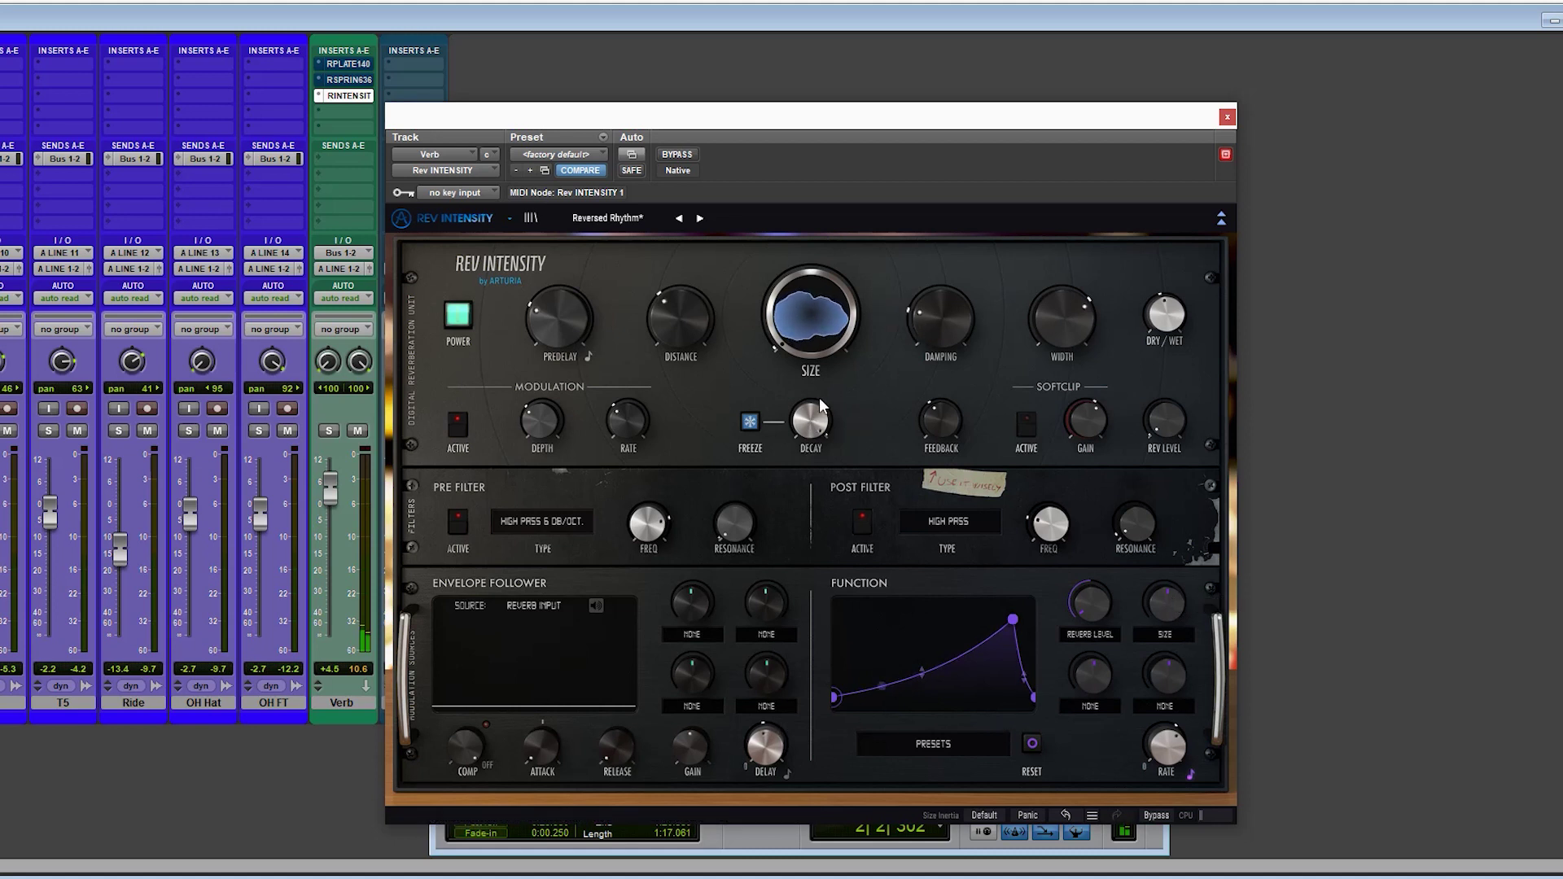
{"action": "left_click_drag", "start_coordinate": [812, 411], "coordinate": [807, 420]}
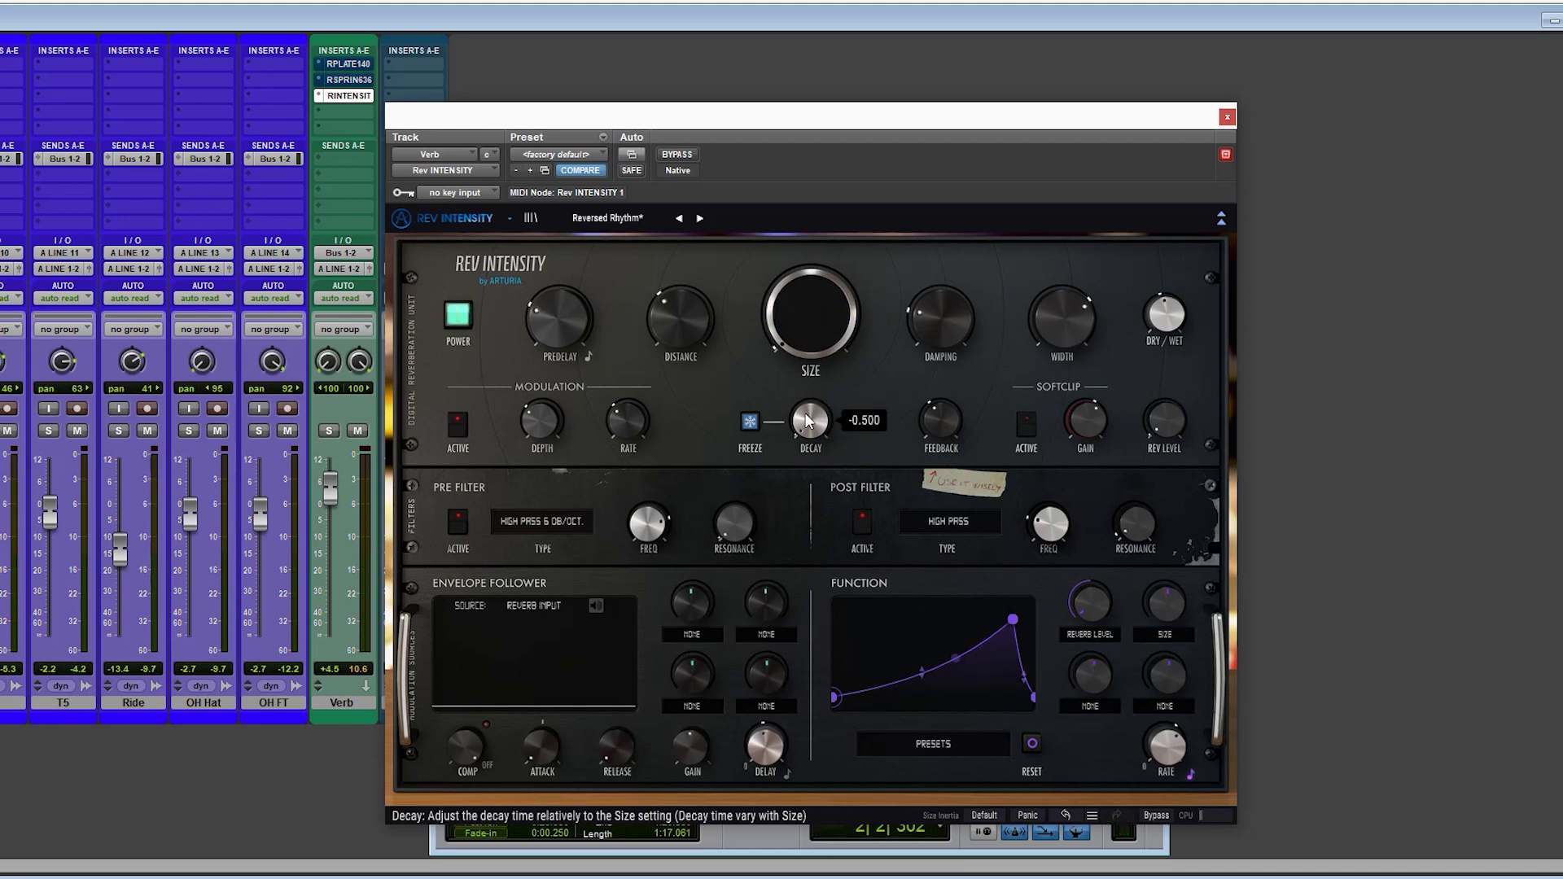